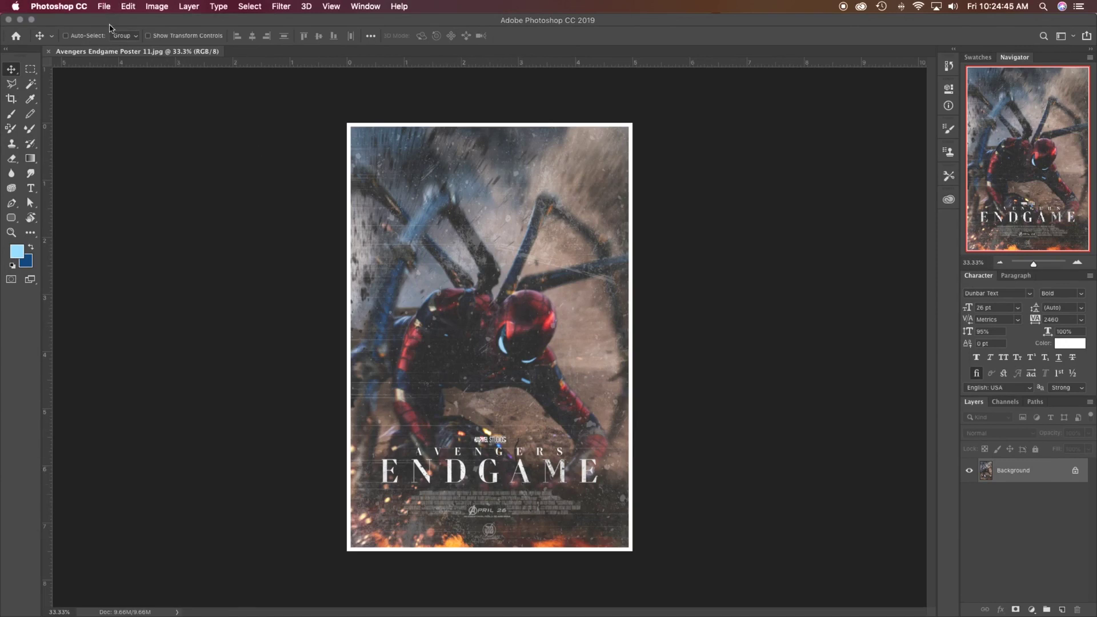
Open the image Avengers Endgame 25.jpg and return to the finished Avengers Endgame Poster 11.jpg document
click(104, 6)
click(387, 266)
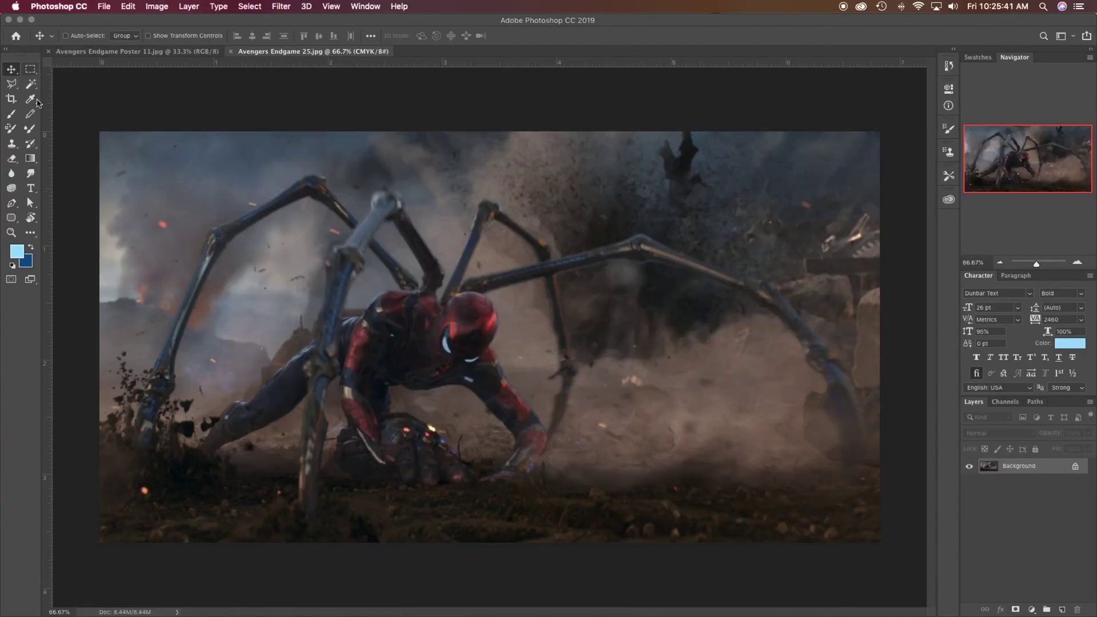
key(ctrl+Tab)
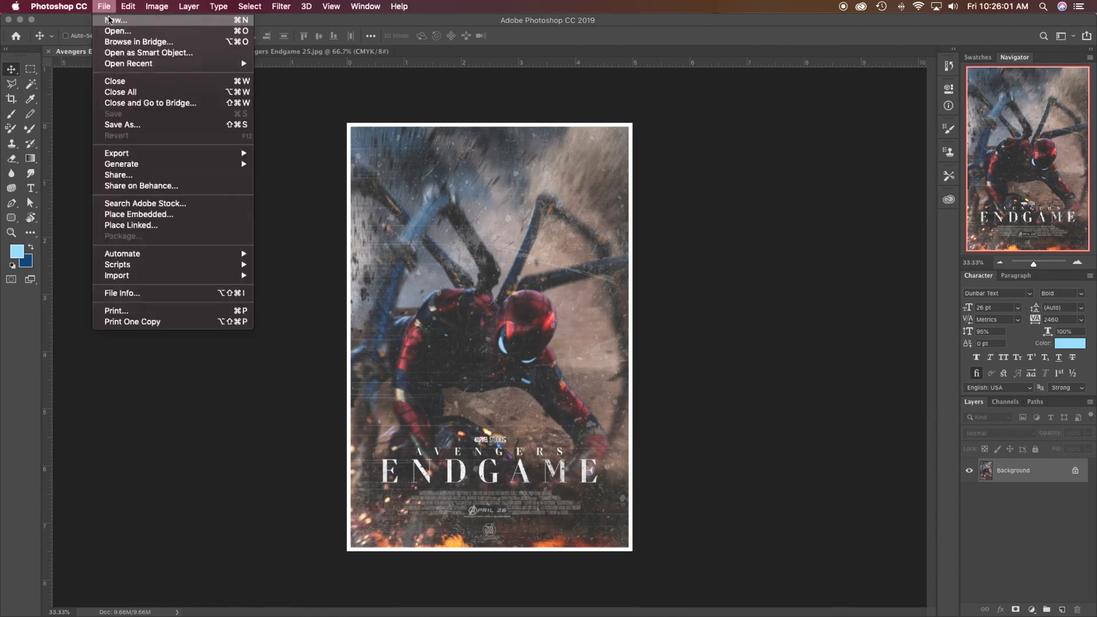
Create a new portrait document 5 by 7.5 inches at 300 pixels/inch in RGB Color with a white background
click(579, 247)
key(super+n)
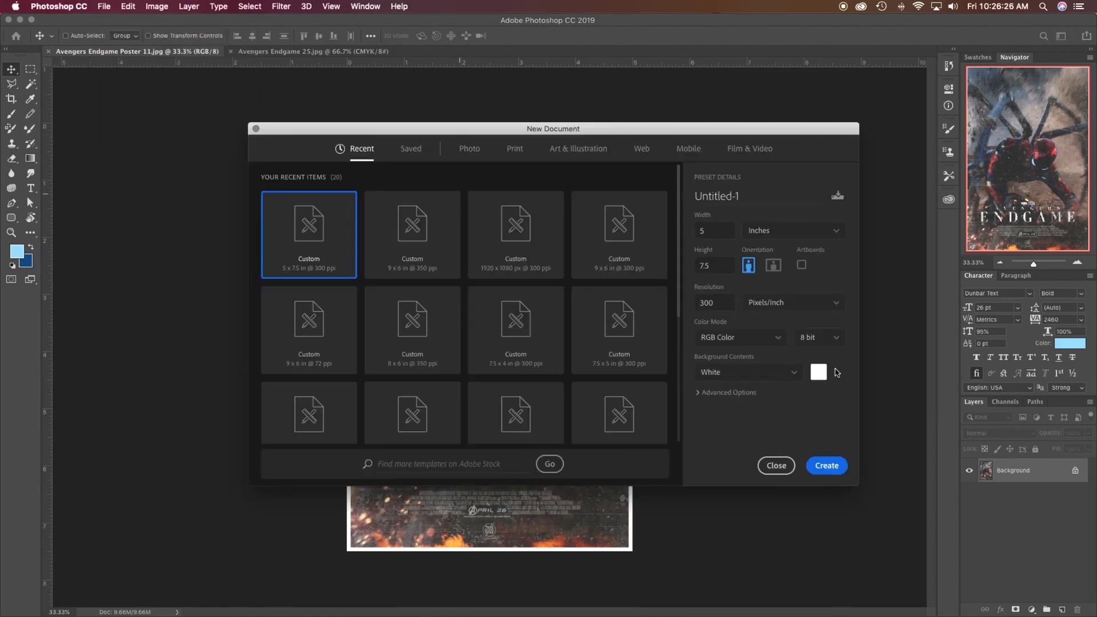
click(826, 464)
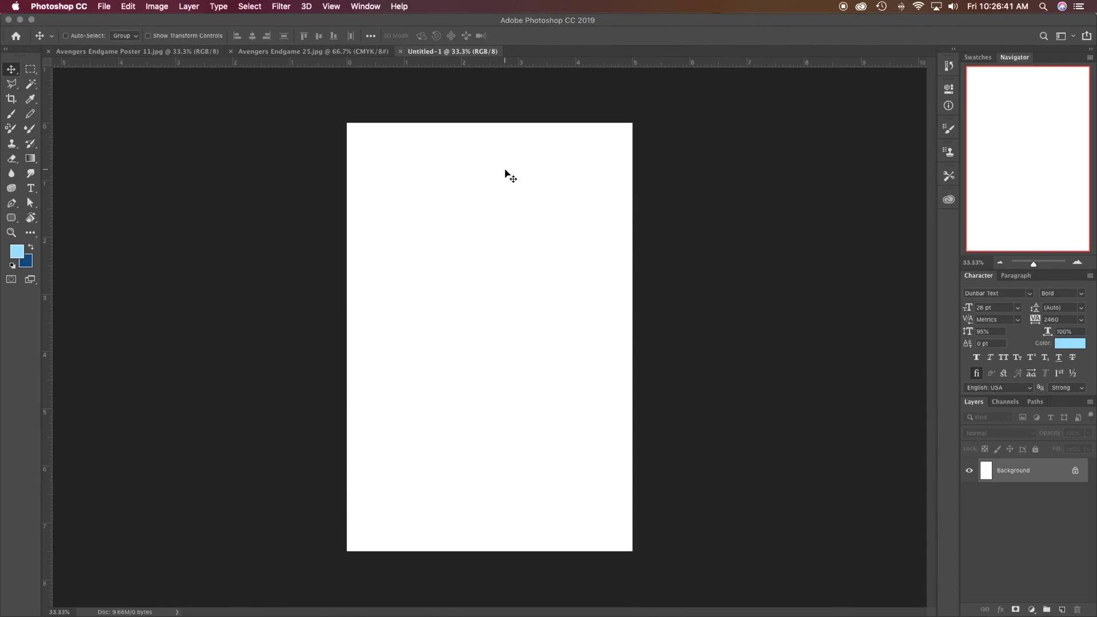
Copy the Avengers Endgame 25.jpg picture into the new blank Untitled-1 document as its own layer
click(316, 51)
click(437, 52)
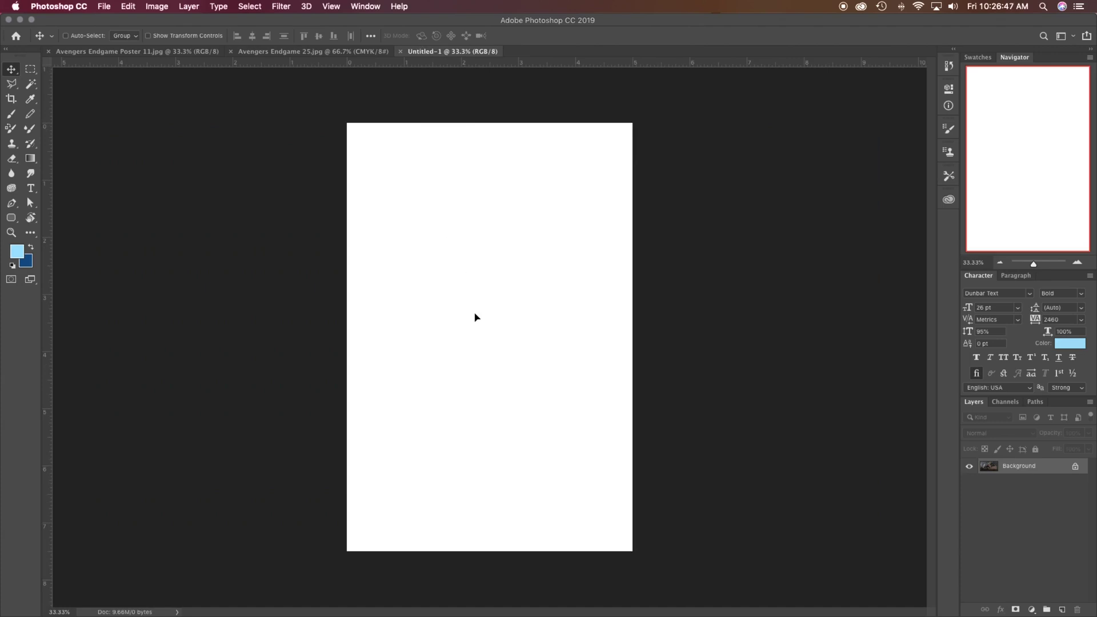
key(cmd+v)
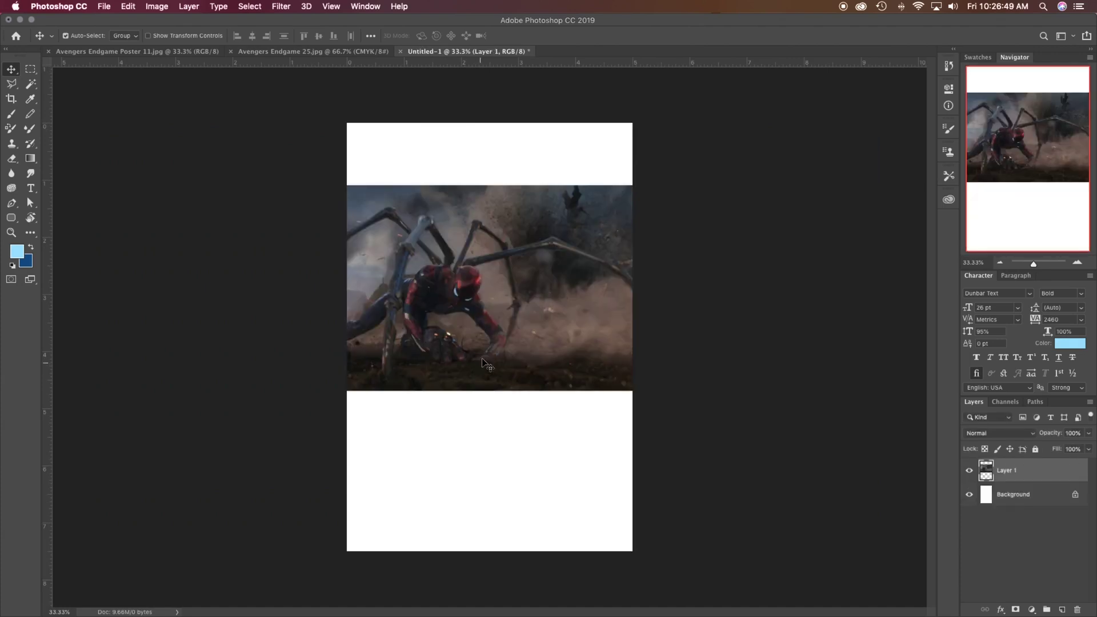
Scale the pasted picture to the full 7.5 in canvas height and shift it sideways so Spider-Man sits near the middle
key(super+t)
drag(478, 391, 478, 552)
drag(478, 185, 477, 118)
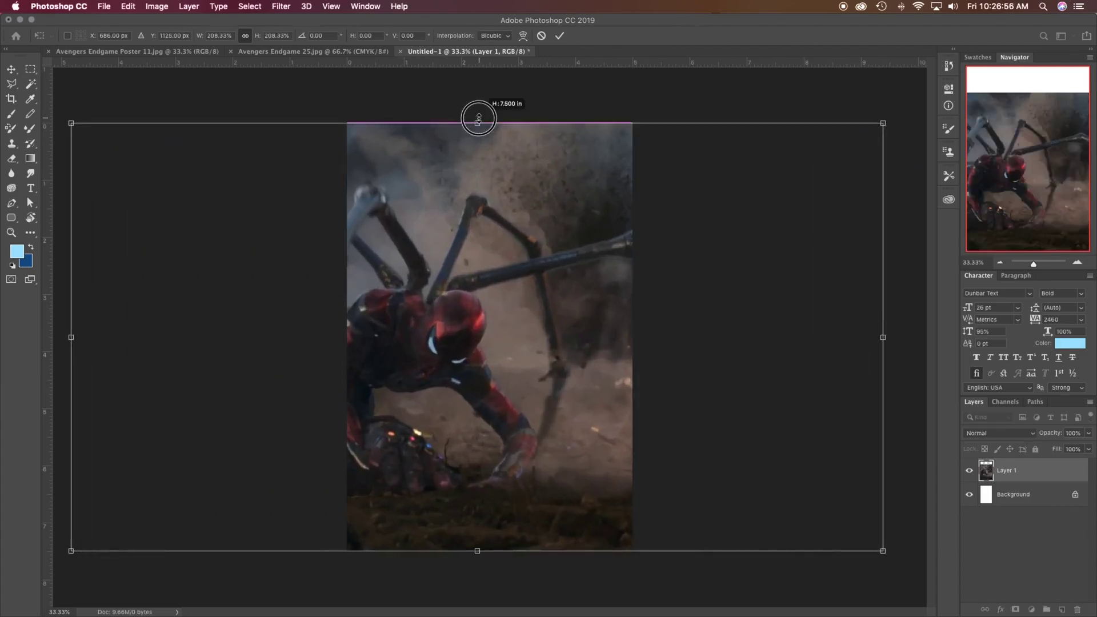
drag(476, 210, 554, 210)
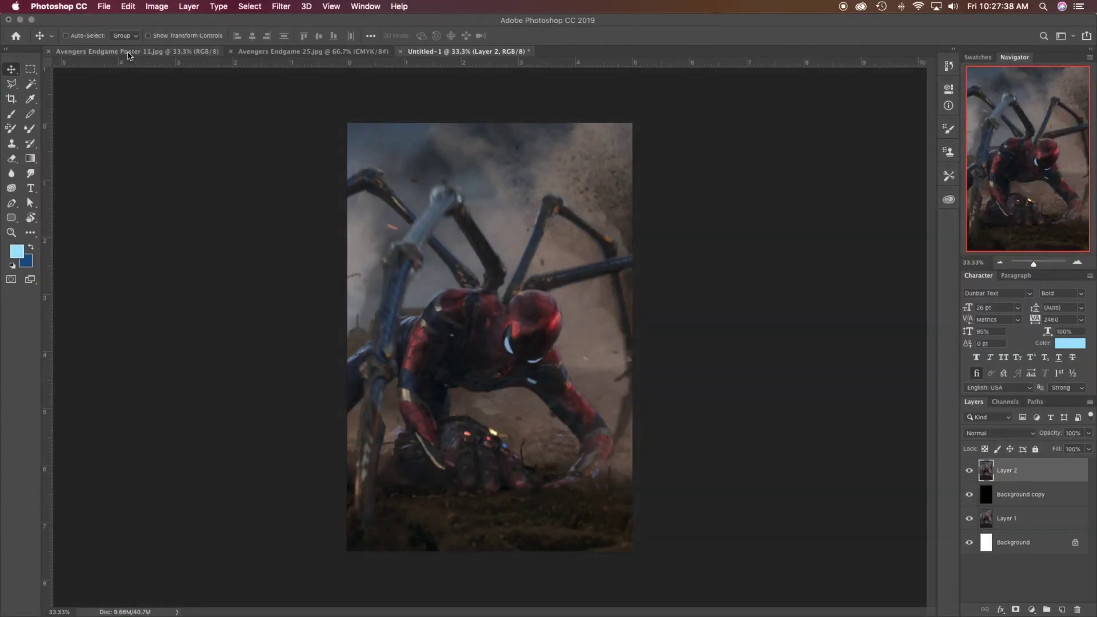
Check the finished poster, and in the Camera Raw Filter on Layer 2 set texture -5, clarity +29, dehaze +14 and vibrance +15
click(157, 52)
click(468, 51)
click(281, 6)
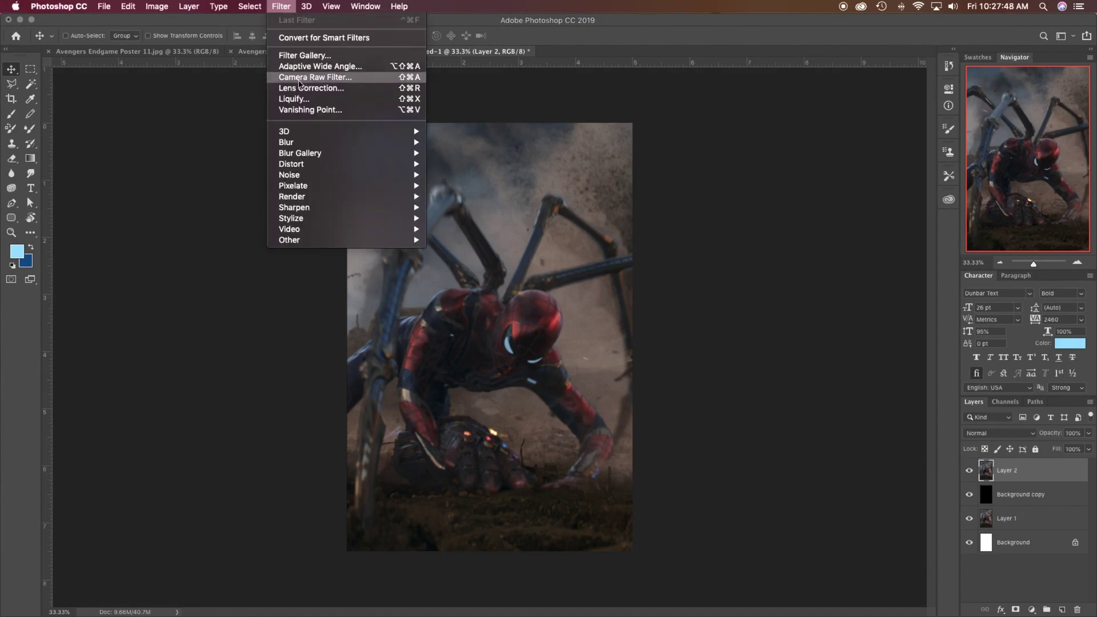
click(343, 81)
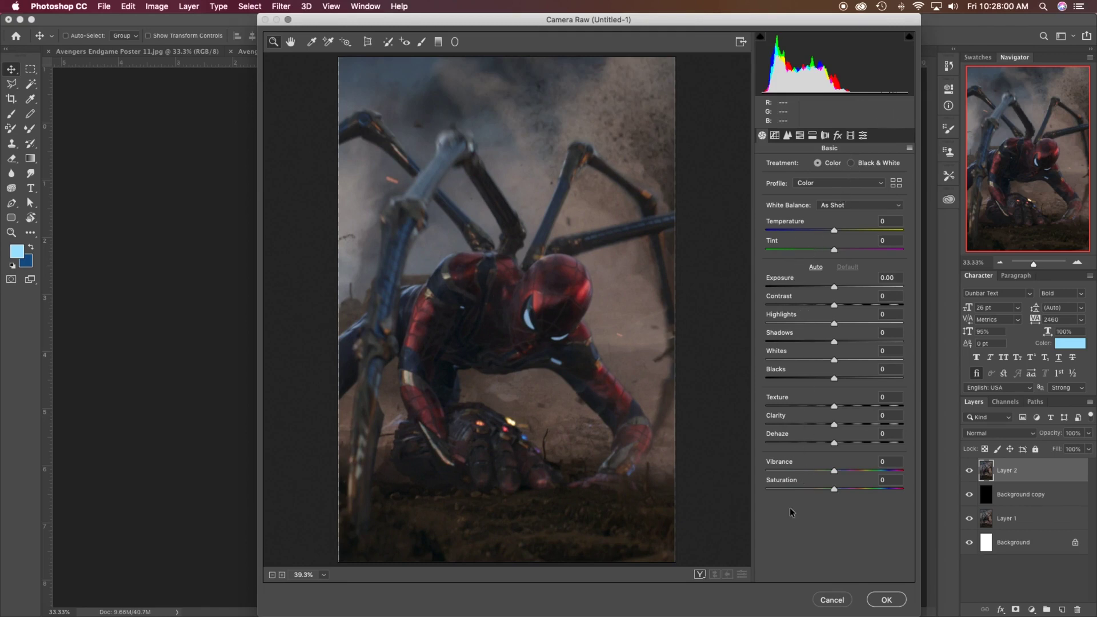
mouse_move(834, 424)
mouse_down()
mouse_move(902, 424)
mouse_move(855, 425)
mouse_up()
drag(834, 406, 831, 407)
drag(834, 443, 844, 443)
drag(834, 471, 844, 471)
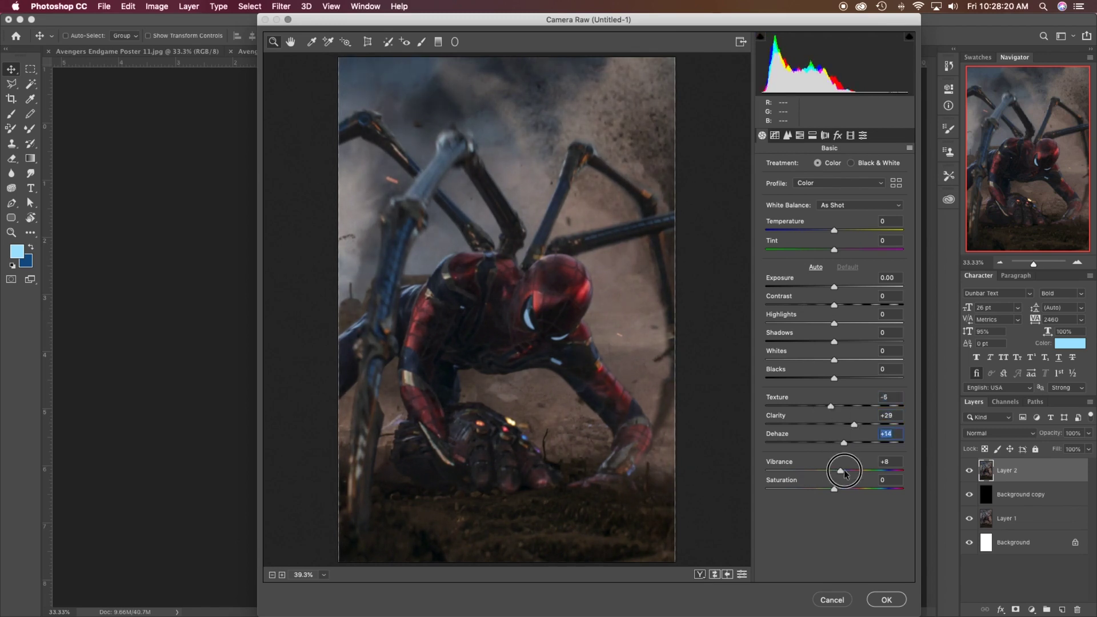
In Camera Raw, set blacks -5, whites +6, shadows -4, highlights +3, contrast +8 and exposure +0.15
drag(835, 378, 831, 378)
drag(834, 360, 832, 341)
drag(834, 324, 836, 323)
drag(835, 305, 840, 305)
drag(834, 286, 837, 287)
click(896, 241)
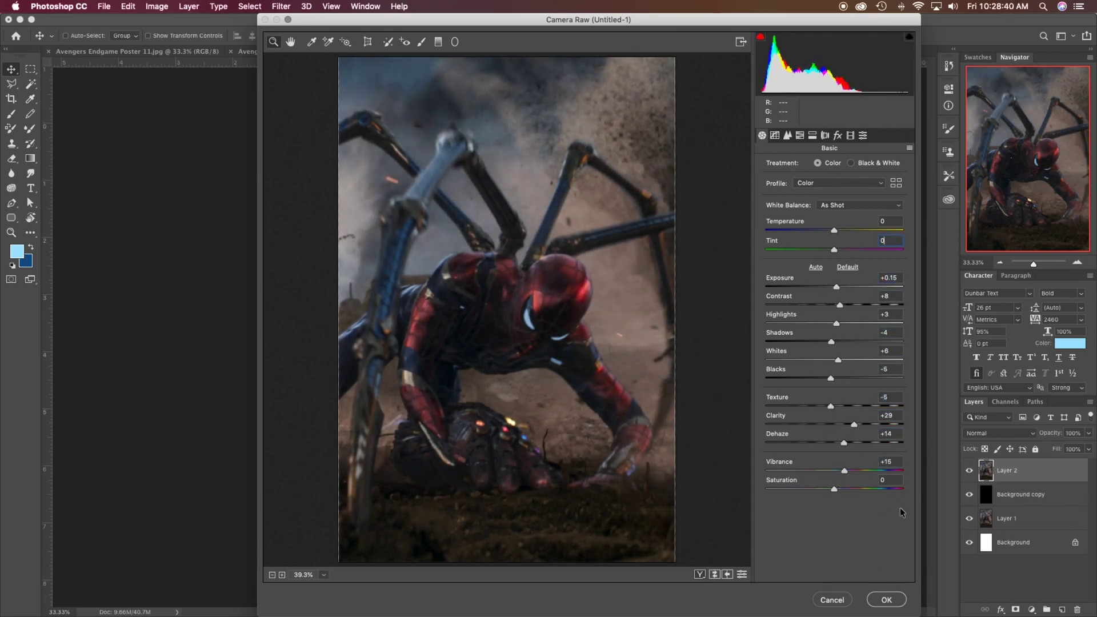
Try different grain settings in the Camera Raw effects, and apply the filter to Layer 2
click(837, 137)
drag(766, 186, 789, 187)
drag(835, 224, 799, 225)
drag(789, 186, 833, 186)
drag(800, 205, 766, 186)
click(886, 600)
drag(969, 470, 969, 494)
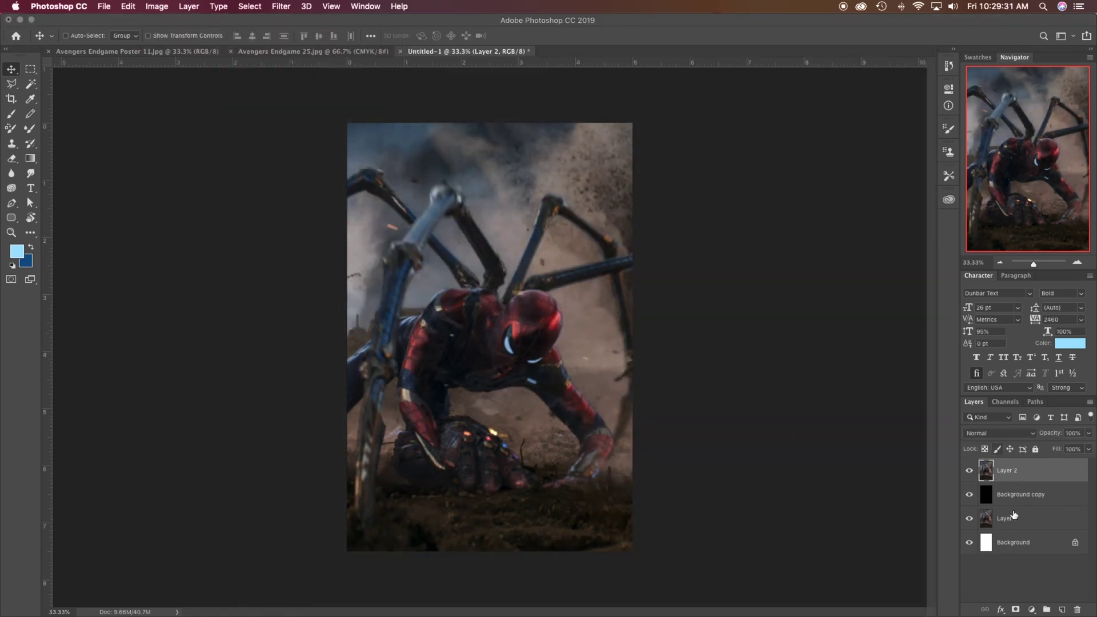
Add a Vibrance adjustment layer with slightly increased vibrance and saturation, and compare the picture with and without it
click(1032, 609)
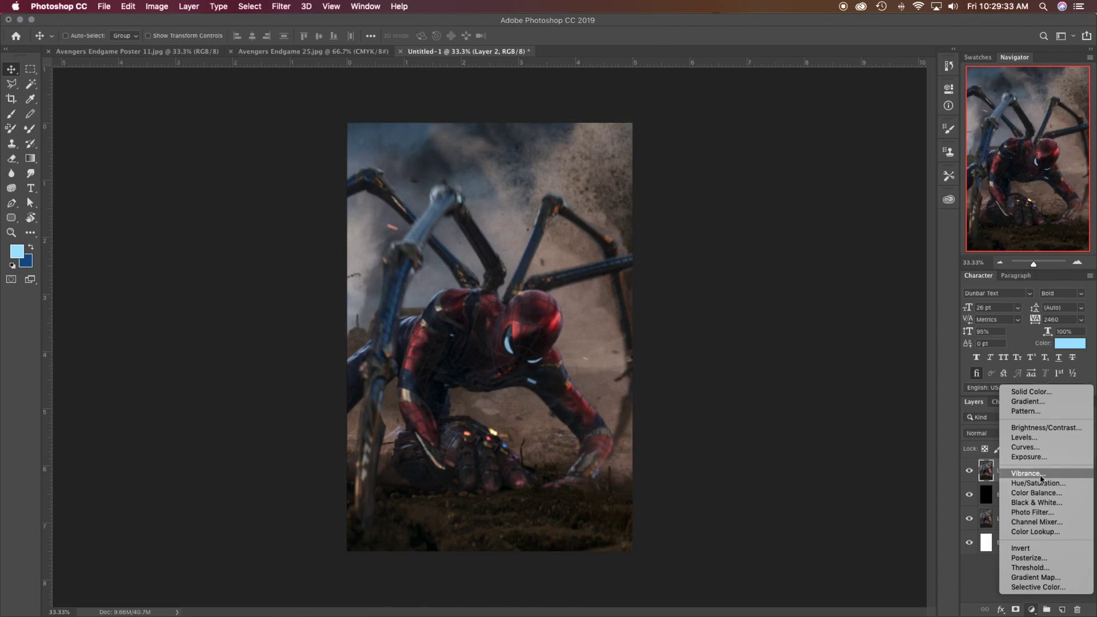
click(1041, 477)
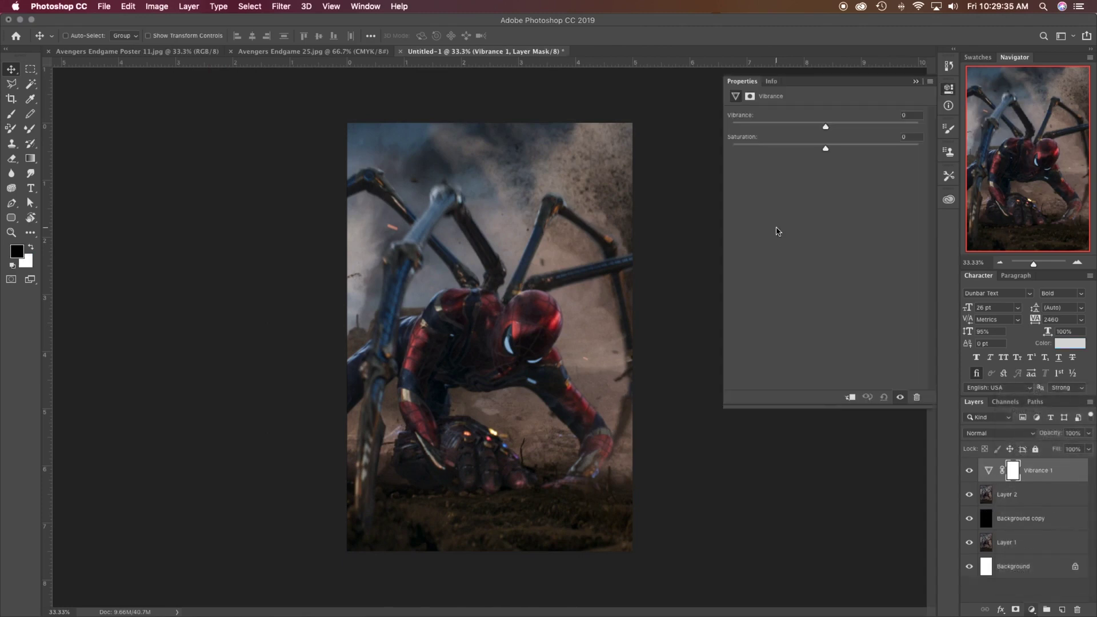
drag(825, 126, 835, 148)
click(920, 83)
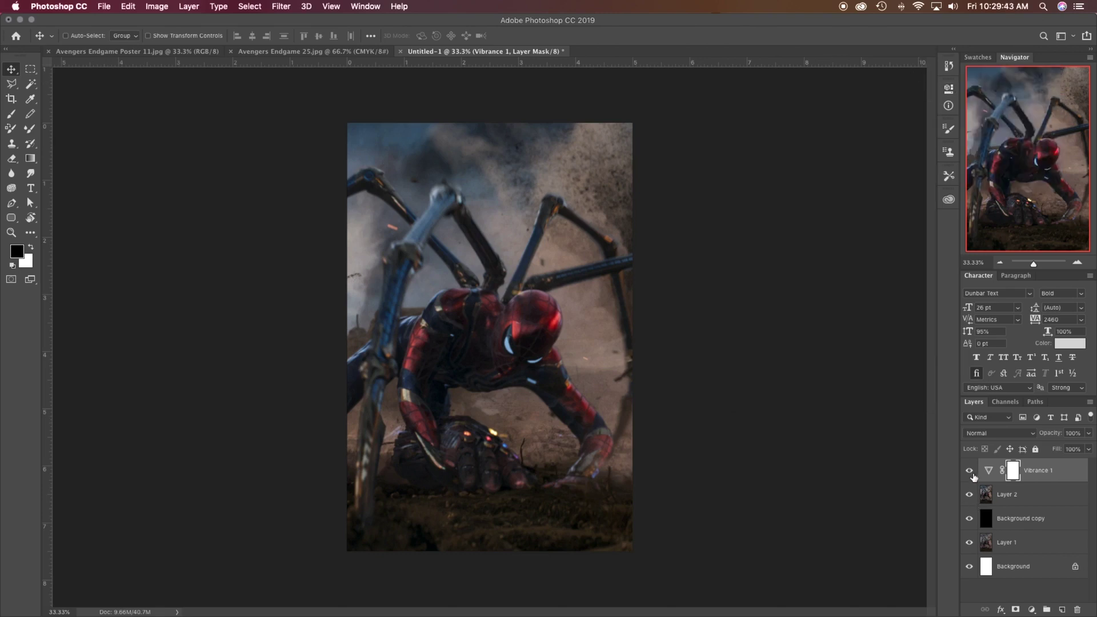
click(971, 474)
click(970, 472)
click(970, 472)
click(971, 472)
Add an Exposure adjustment layer with exposure +0.43, offset +0.0321 and gamma correction 0.90, and compare the picture with and without it
click(1031, 610)
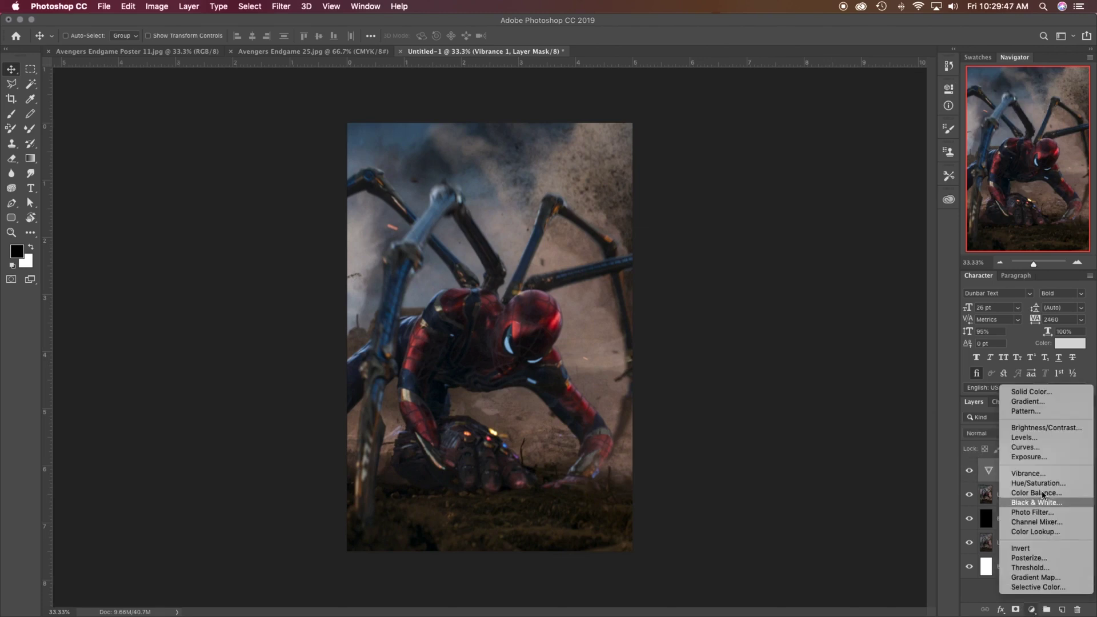
click(1042, 458)
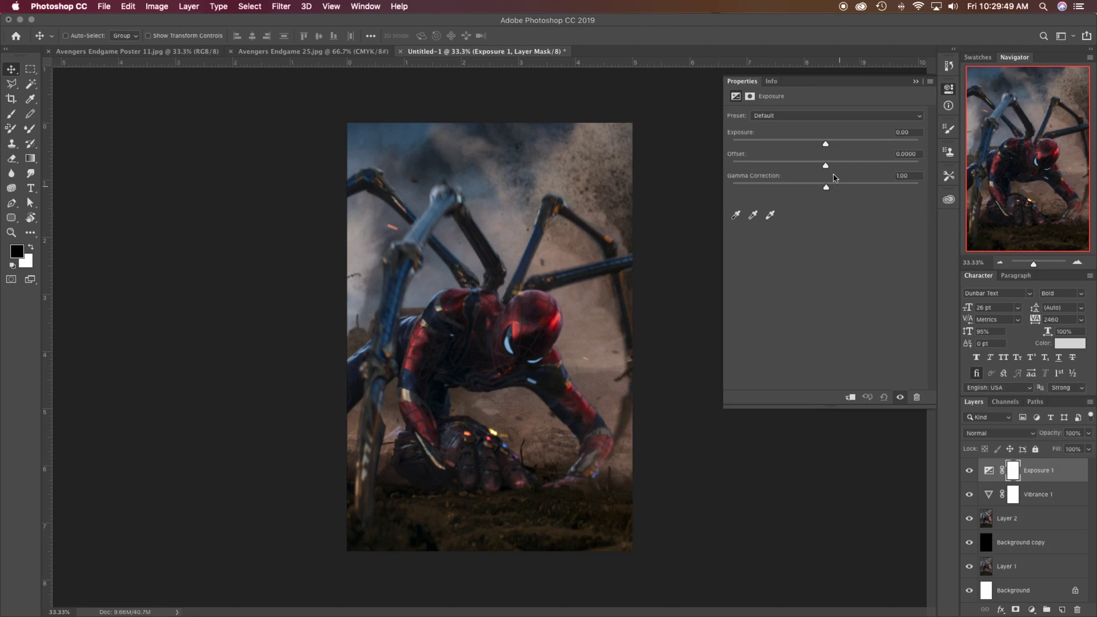
drag(826, 162, 831, 186)
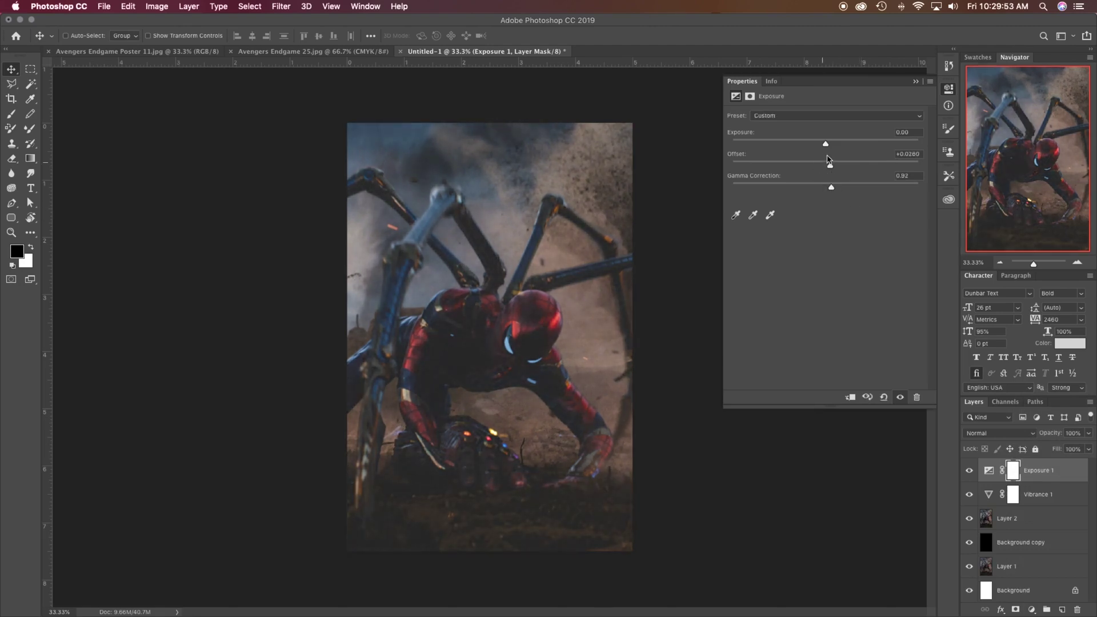
drag(826, 143, 833, 188)
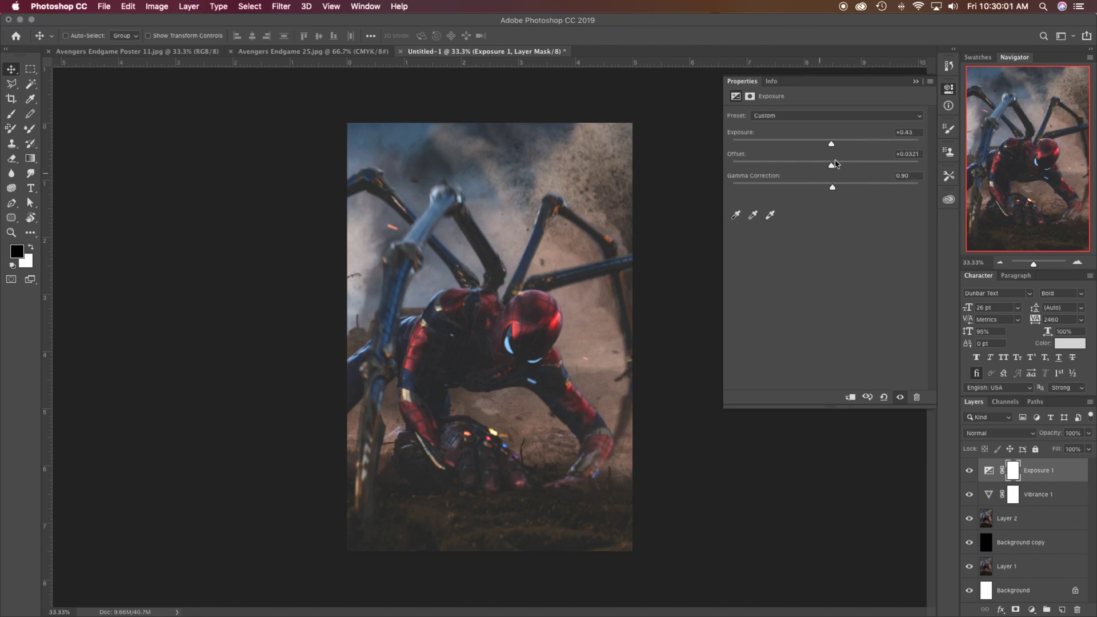
click(916, 84)
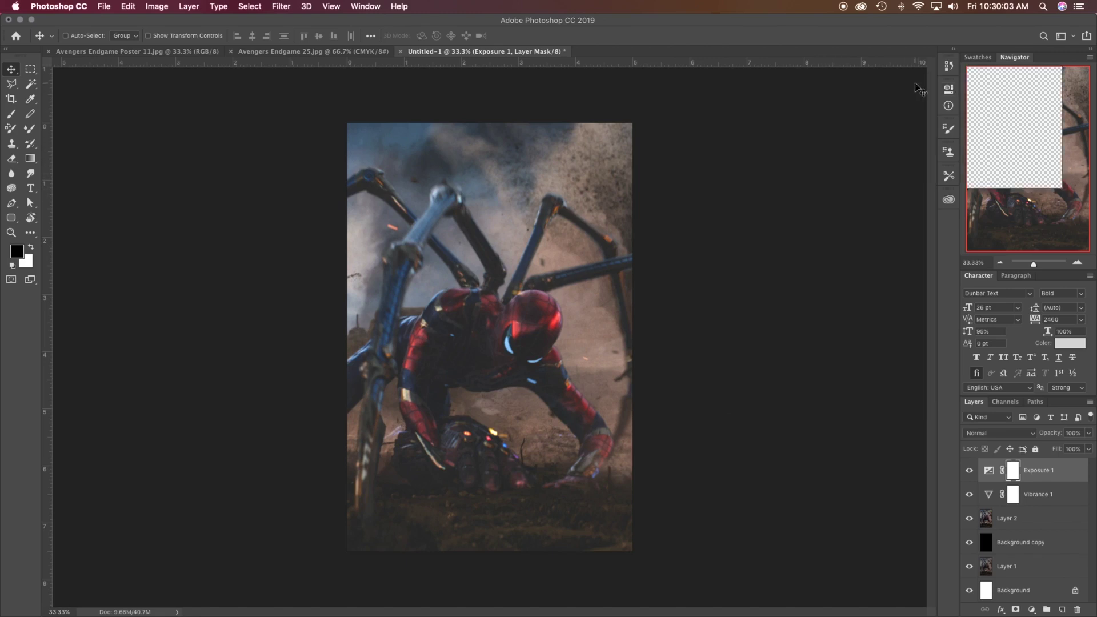
click(971, 472)
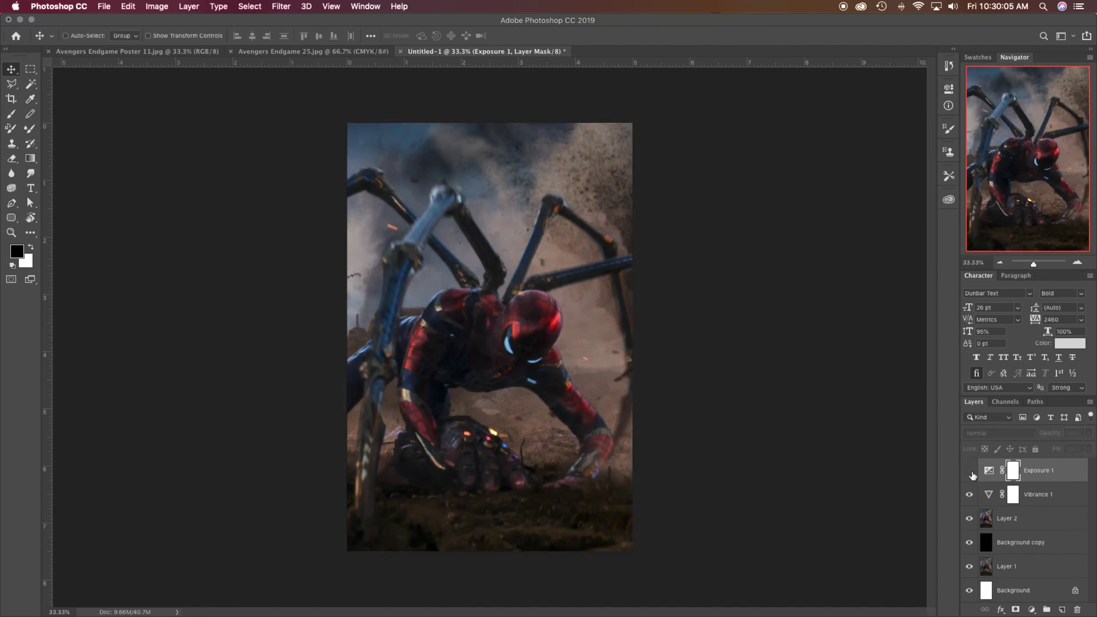
click(972, 472)
click(971, 472)
click(971, 472)
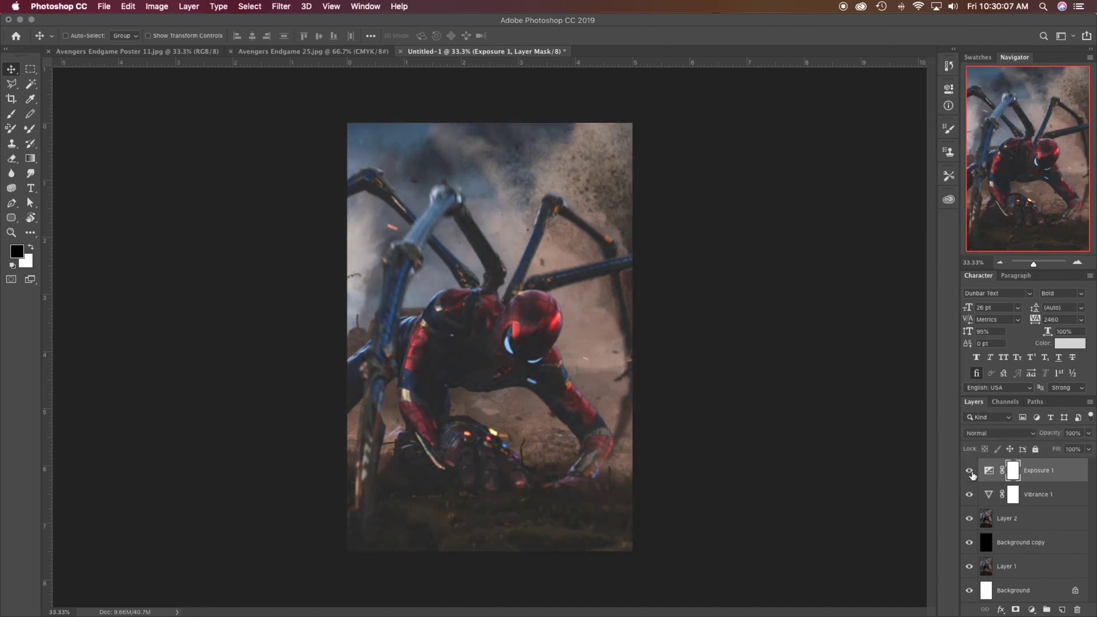
Add a Curves adjustment layer with a lifted black point, a lower-midtone point near input 84 and a highlight point at input 204, output 211
click(1032, 609)
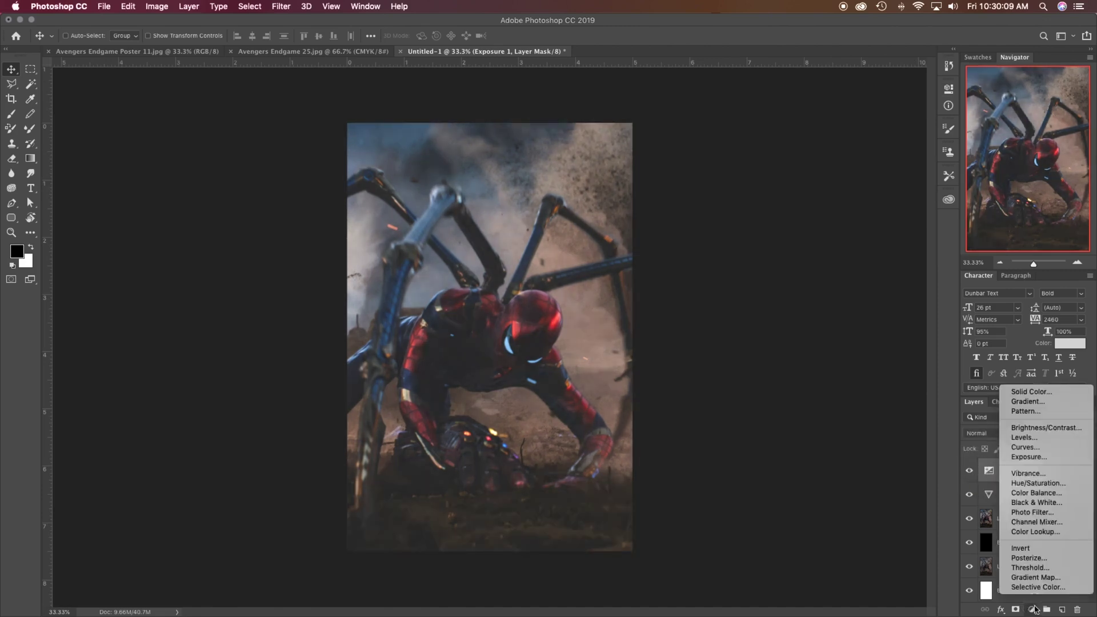
click(1061, 446)
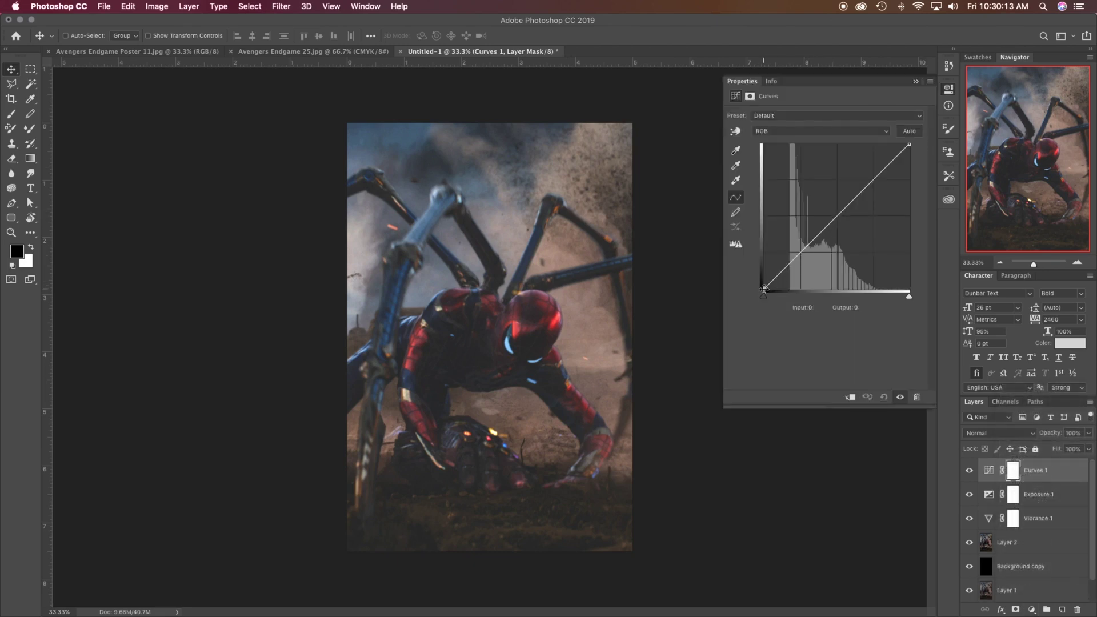
drag(764, 288, 764, 282)
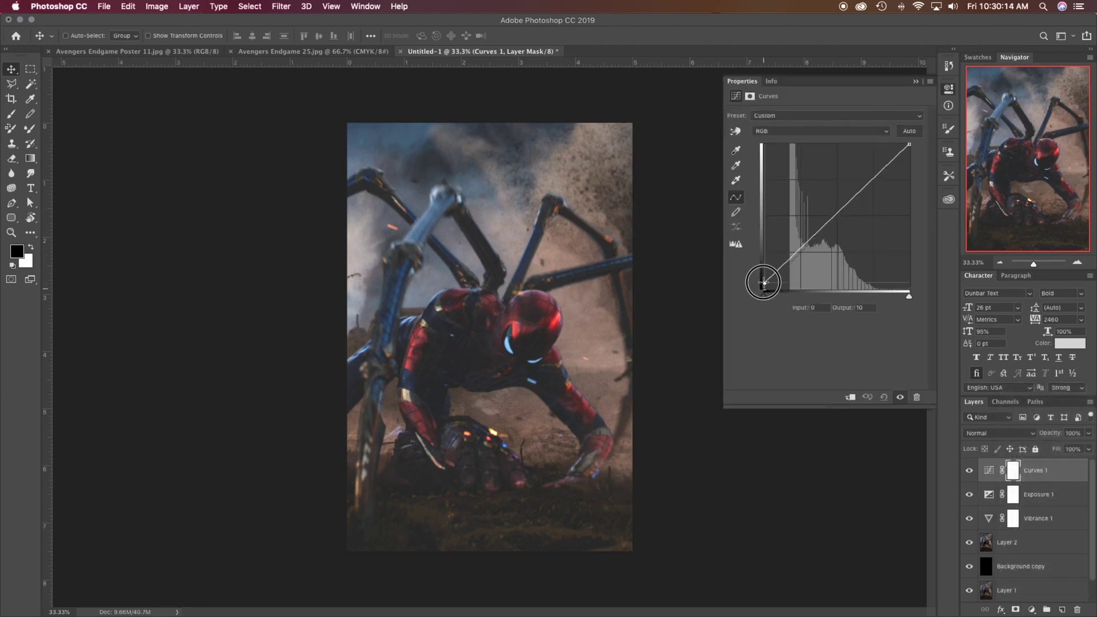
click(812, 239)
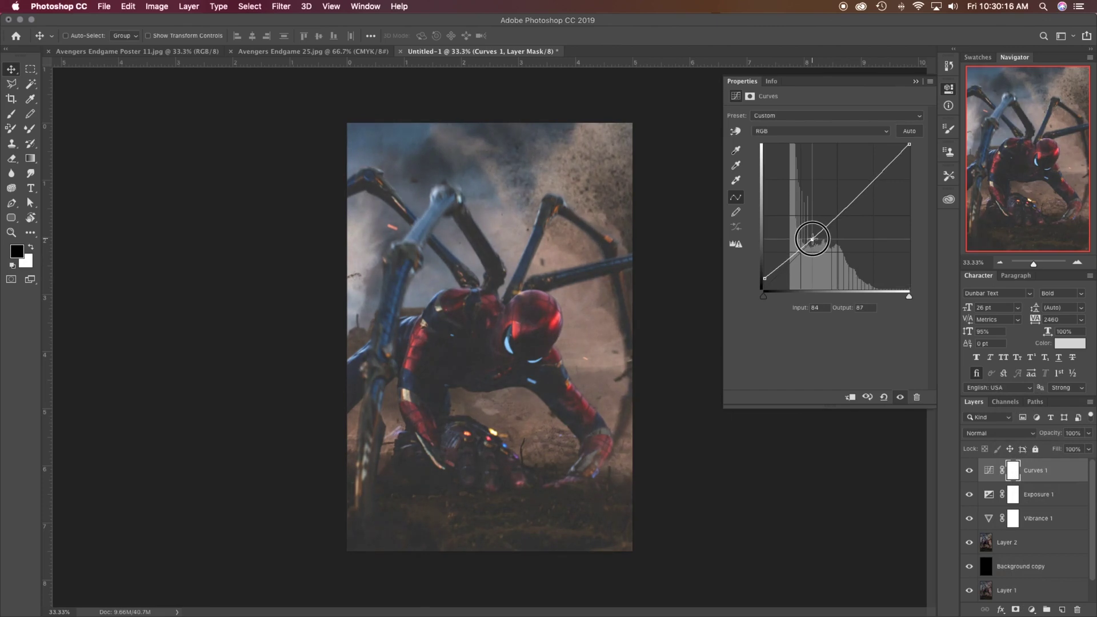
click(880, 168)
drag(881, 168, 880, 169)
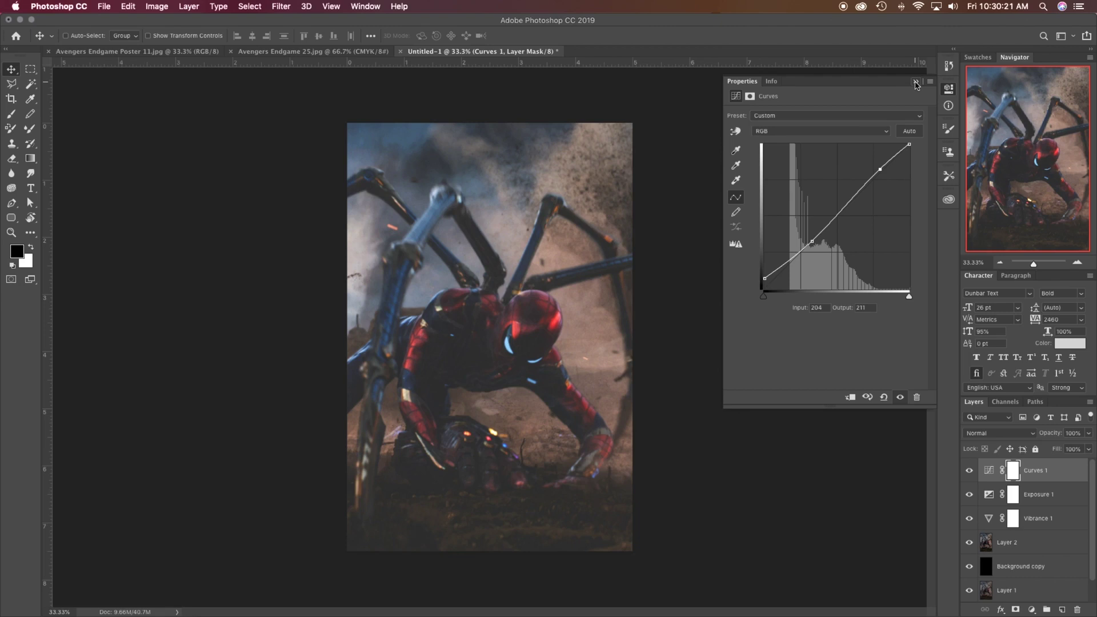
click(916, 82)
Try painting black on the Curves layer mask near Spider-Man's arm with the Brush tool, and undo the stroke
click(989, 470)
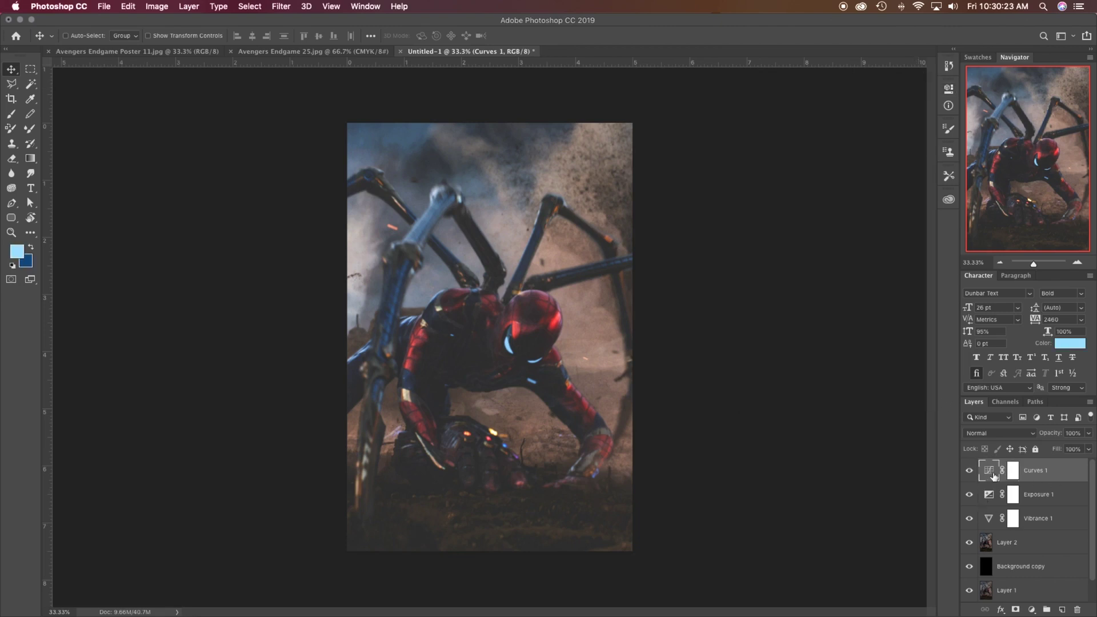
click(1014, 470)
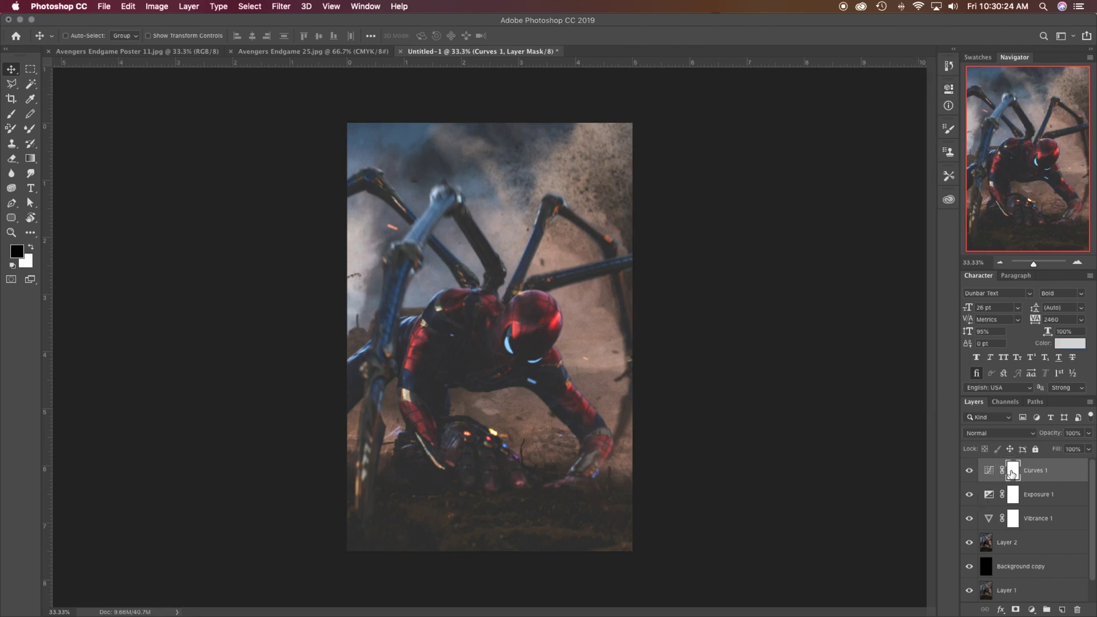
click(14, 161)
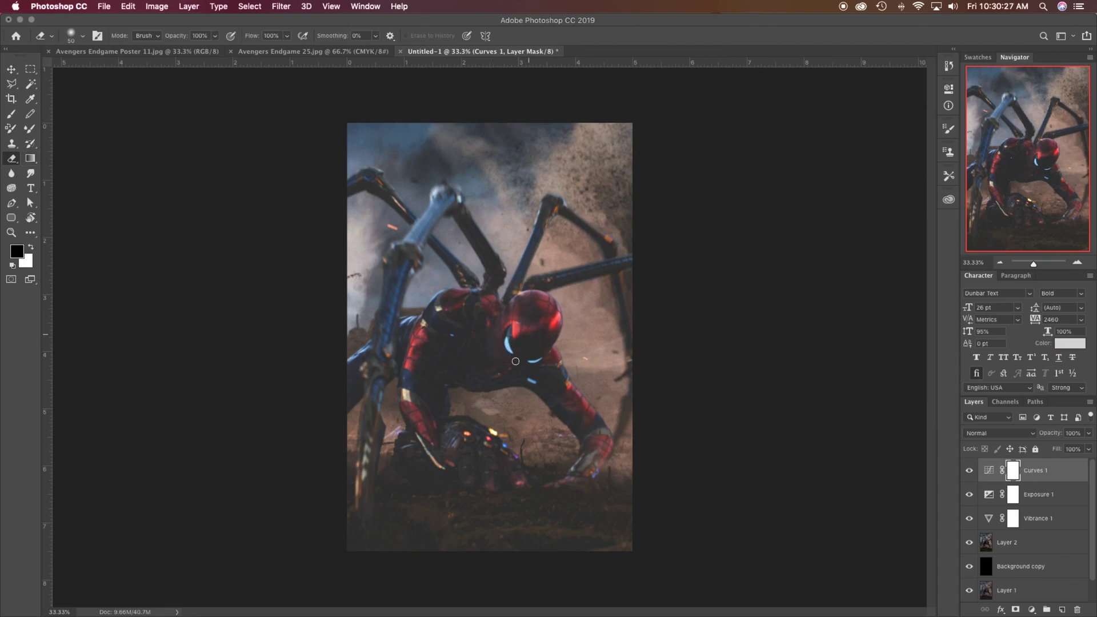
key(b)
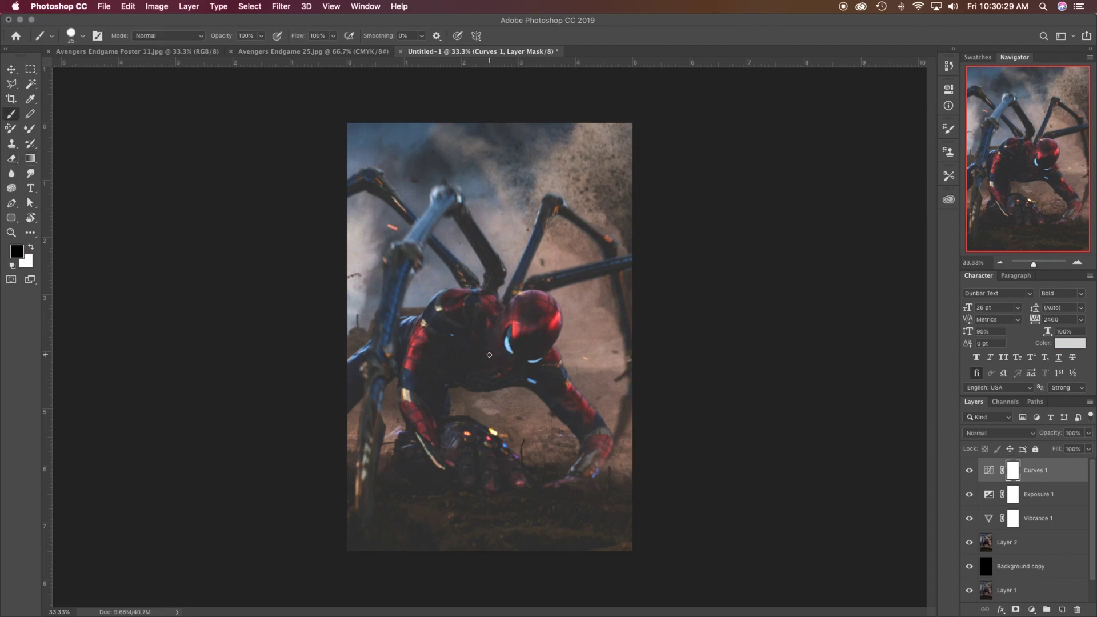
drag(546, 392, 553, 400)
key(super+z)
Add a Levels adjustment layer that slightly raises the output black level and darkens the midtones
click(1032, 609)
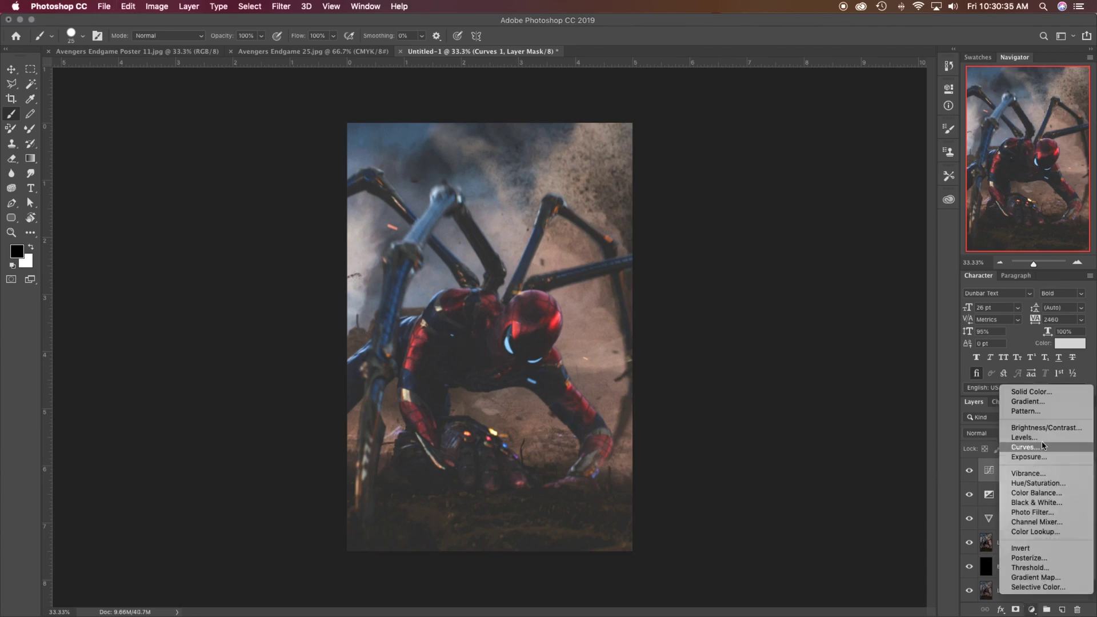
click(1037, 438)
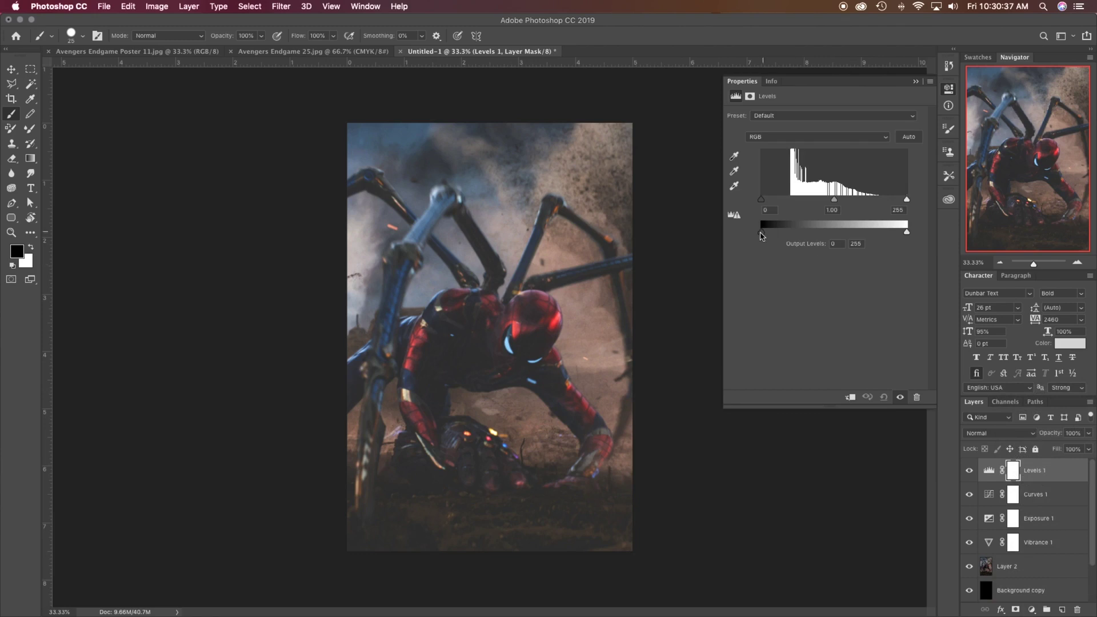
drag(761, 233, 764, 232)
drag(834, 200, 839, 200)
click(915, 81)
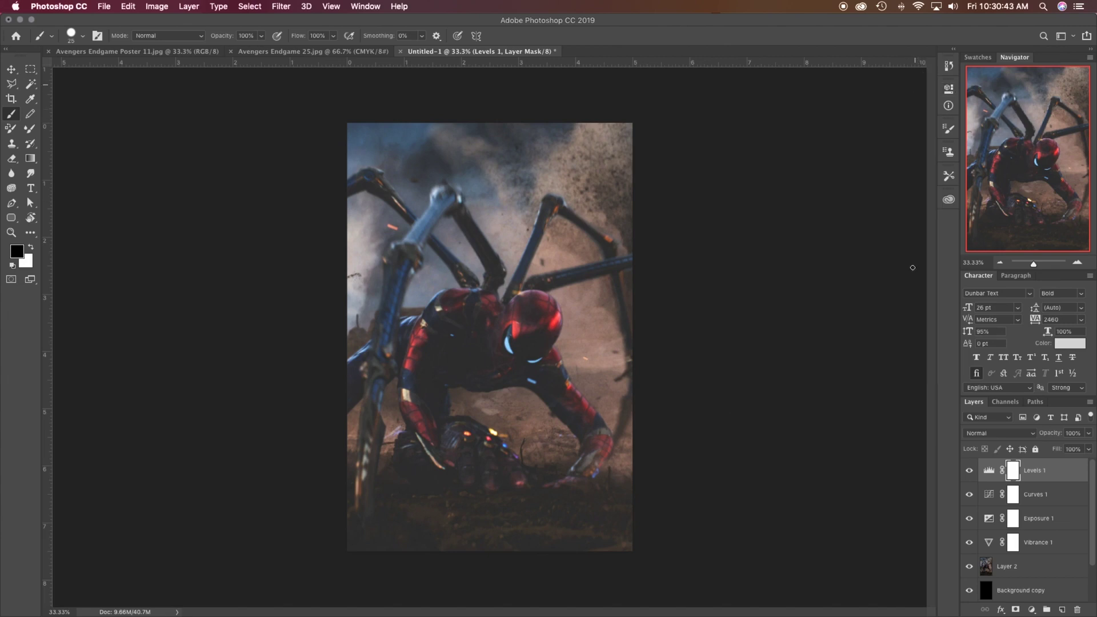
Add a new empty layer above the Levels adjustment, with white as the foreground colour and black as the background colour
key(v)
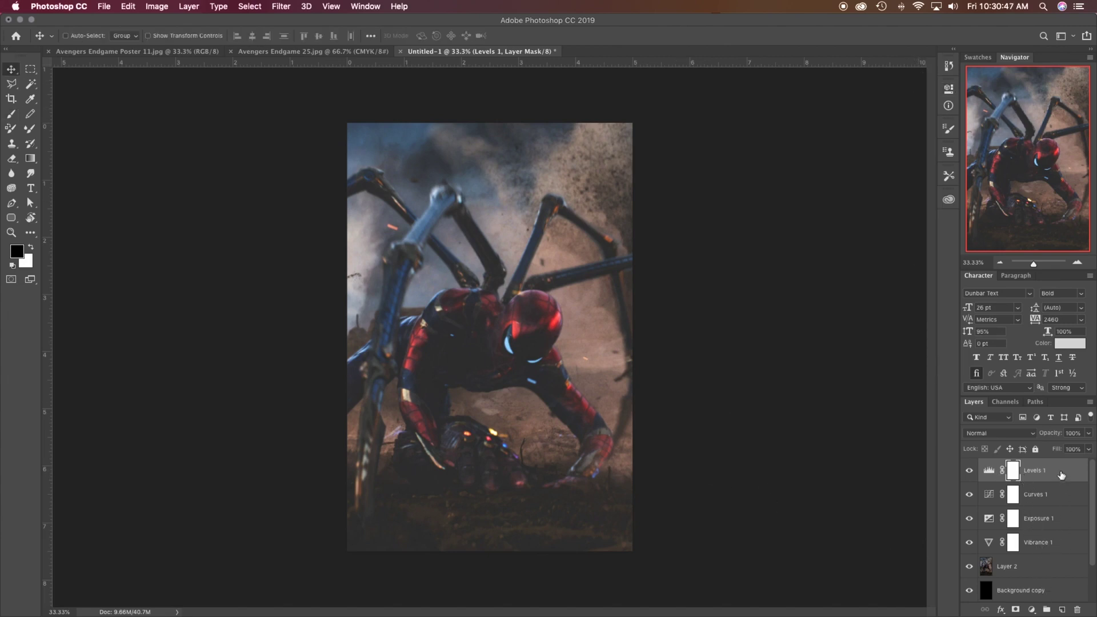
click(1032, 610)
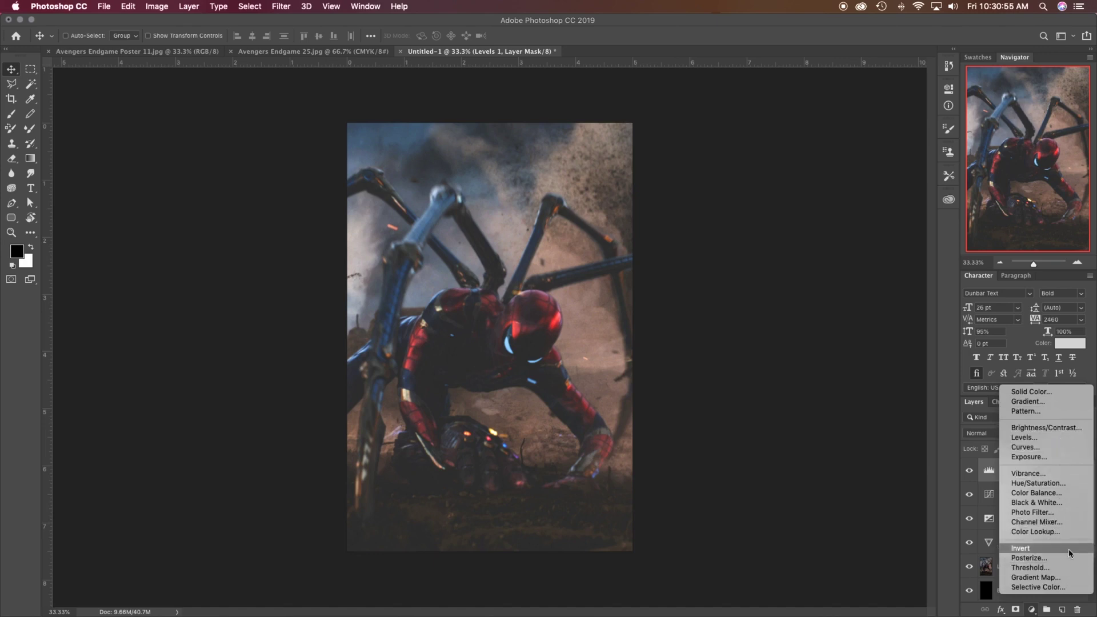
click(1036, 612)
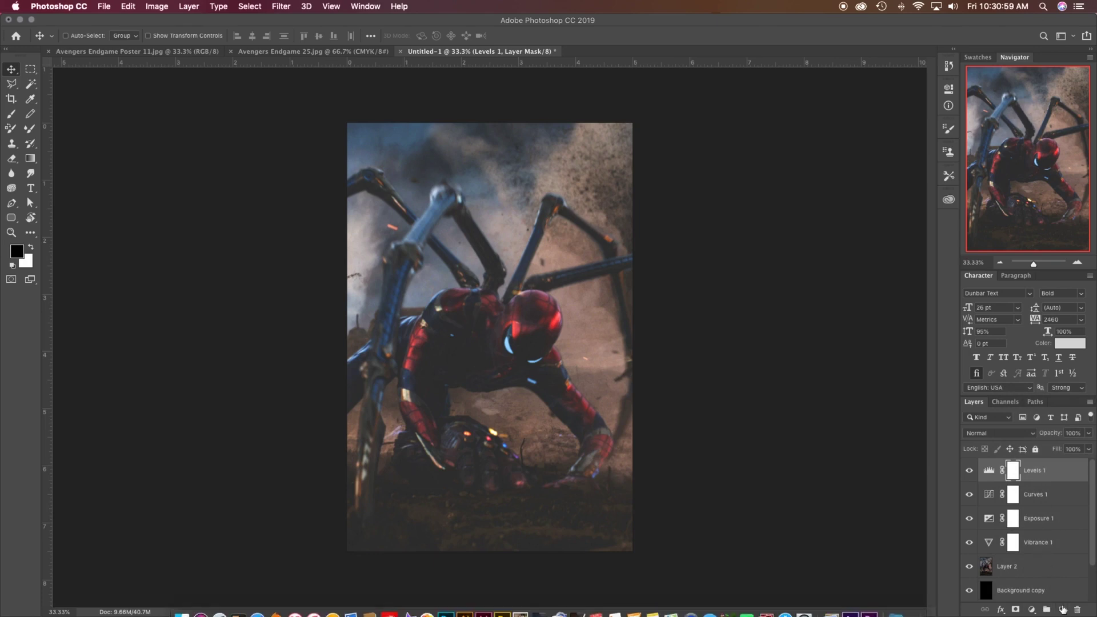
click(1063, 610)
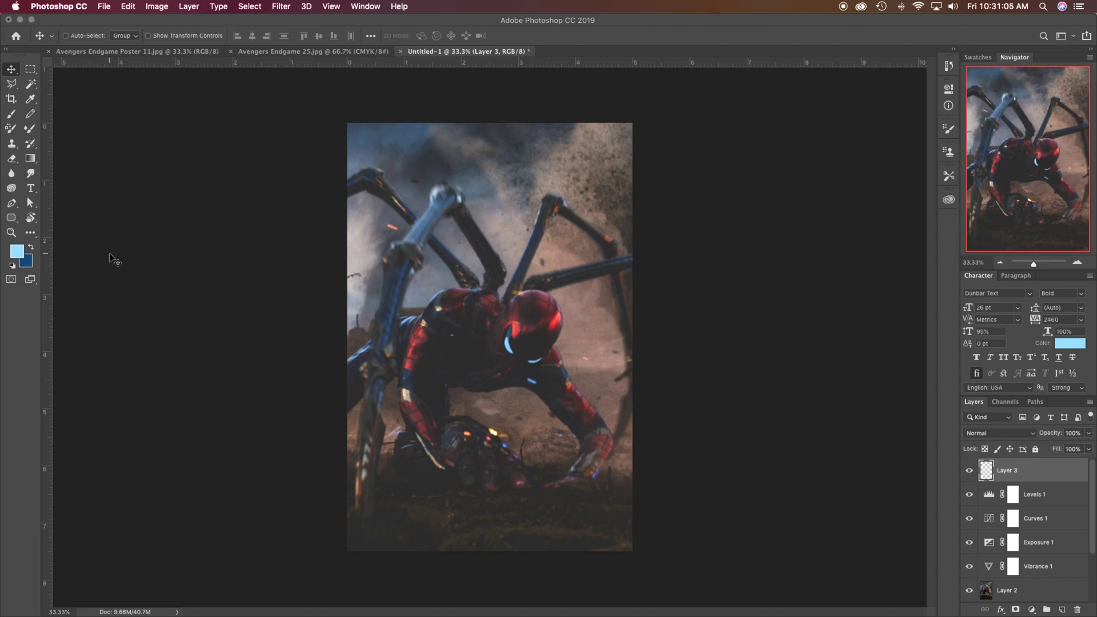
key(d)
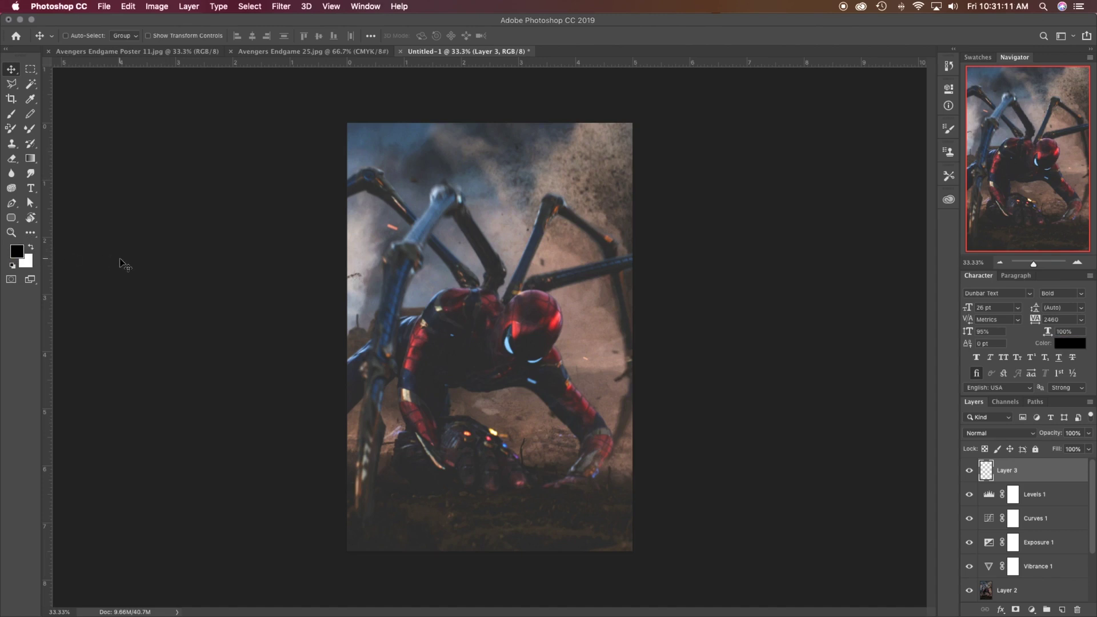
key(x)
key(x)
key(x)
key(x)
key(x)
key(x)
key(x)
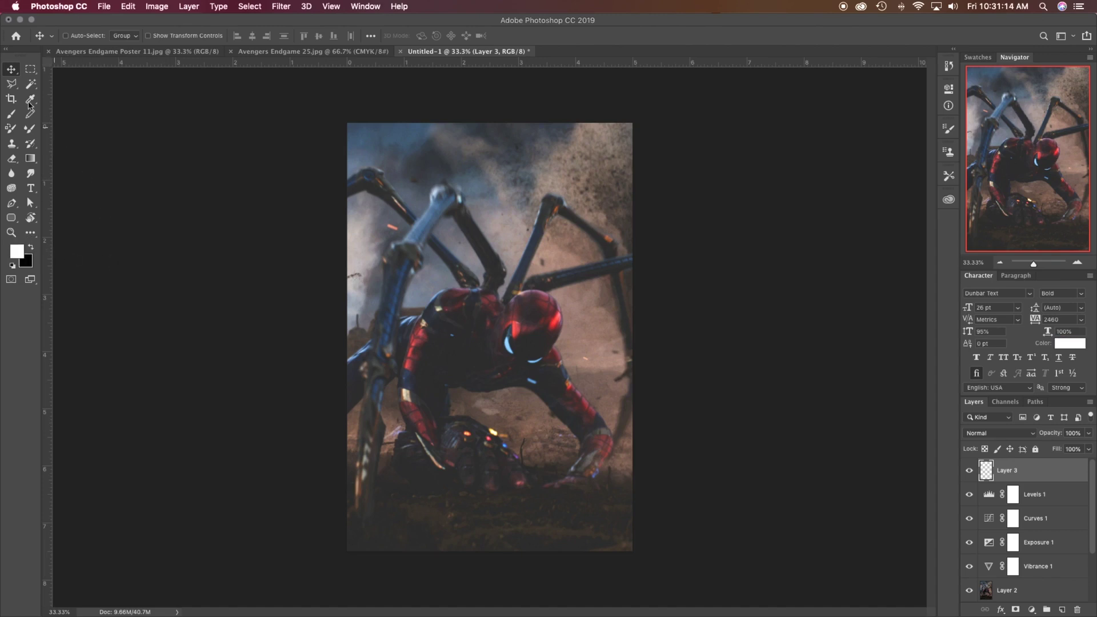
Stroke the whole canvas with a 20 px white inside border on the new layer, deselect, and compare the picture with and without it
click(30, 69)
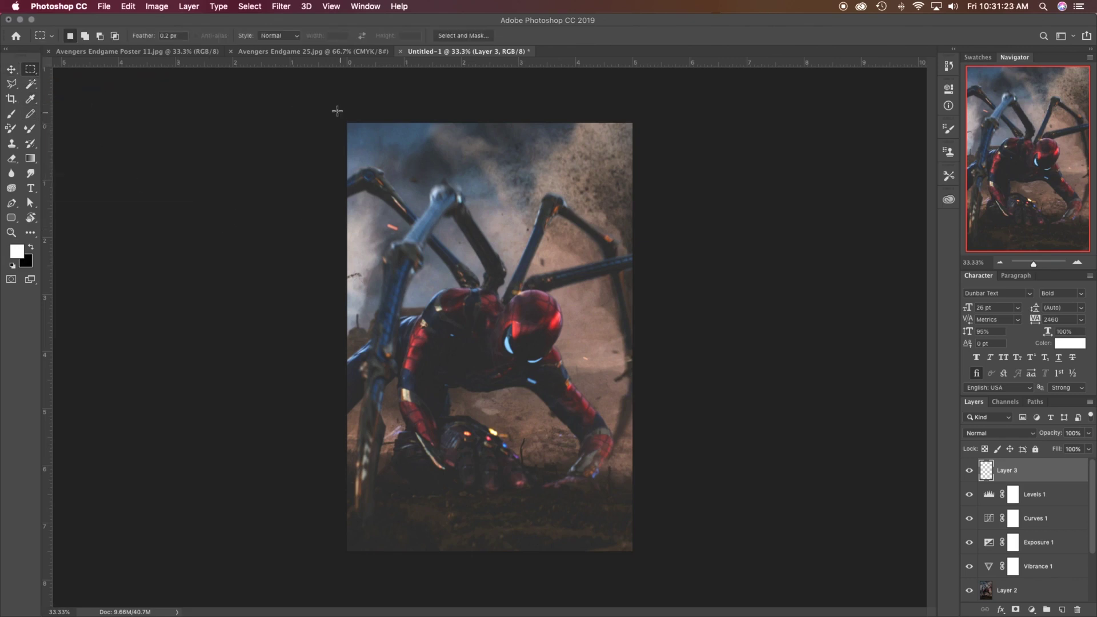
drag(337, 111, 666, 564)
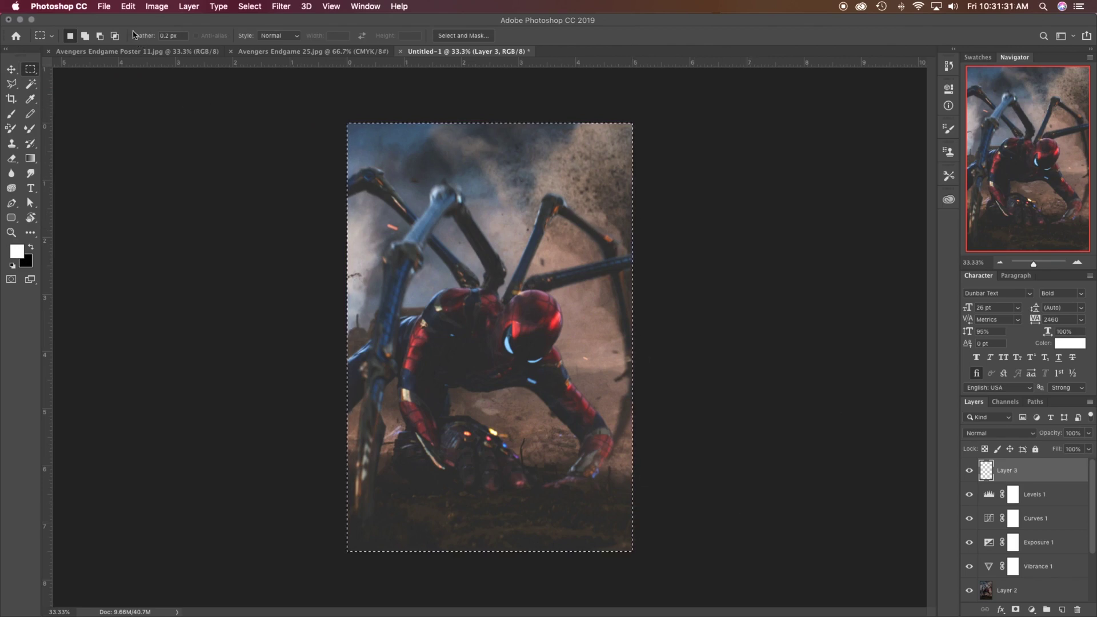
click(130, 7)
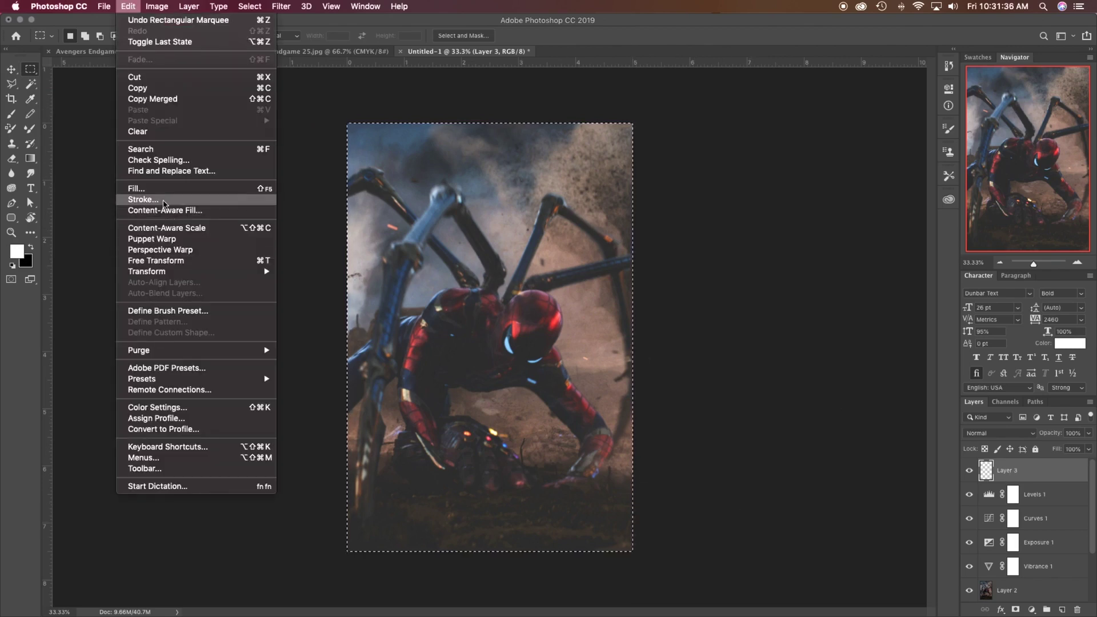
click(164, 203)
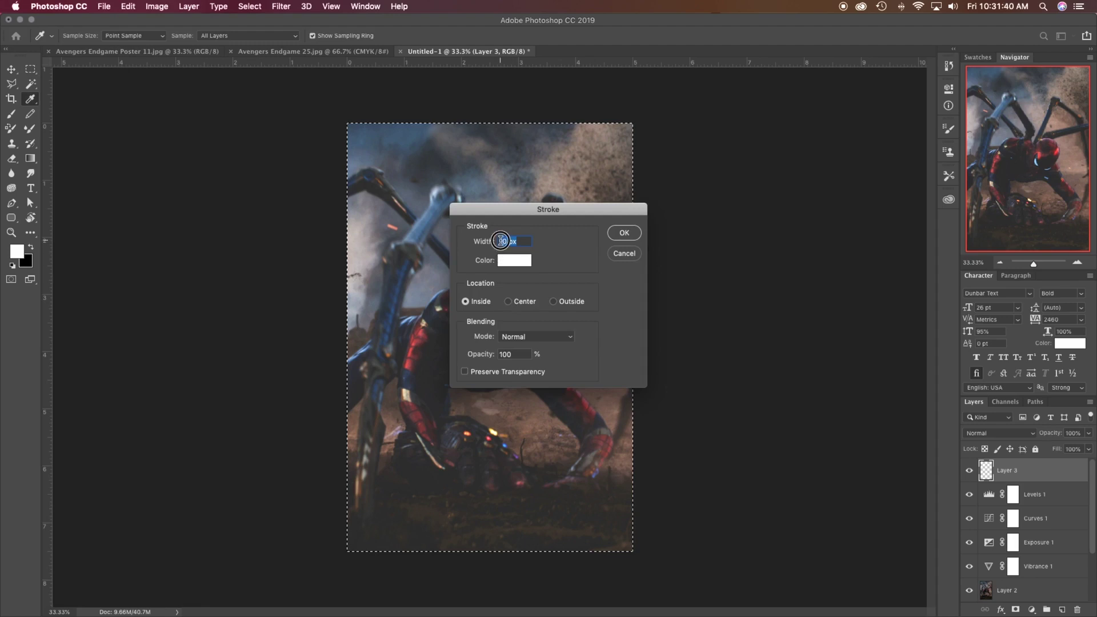
click(497, 242)
double_click(502, 242)
text(20)
double_click(535, 241)
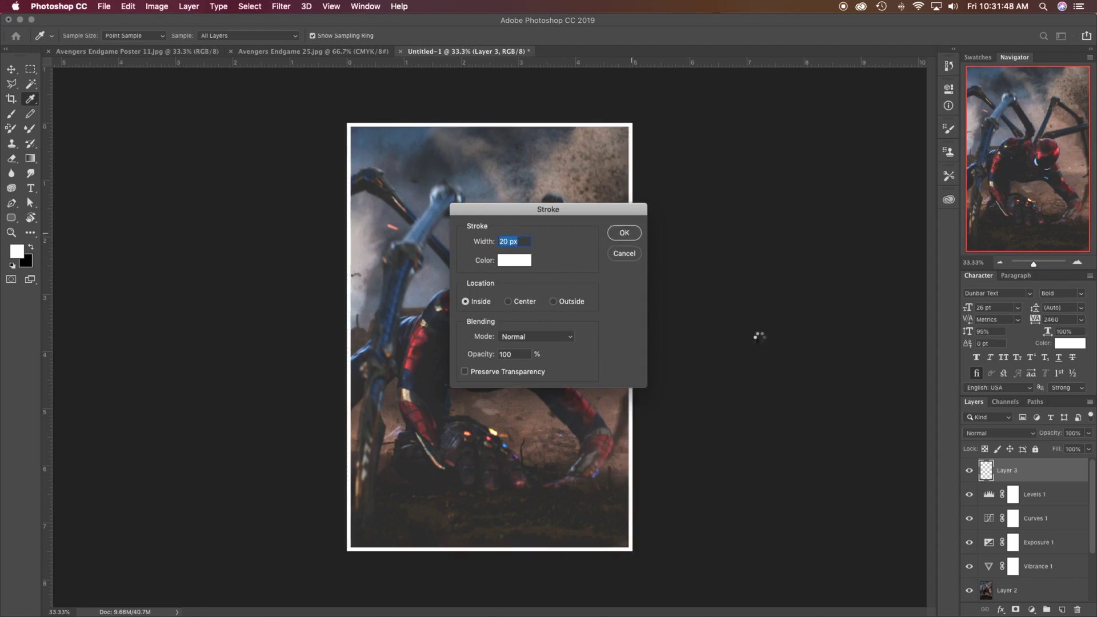
key(Return)
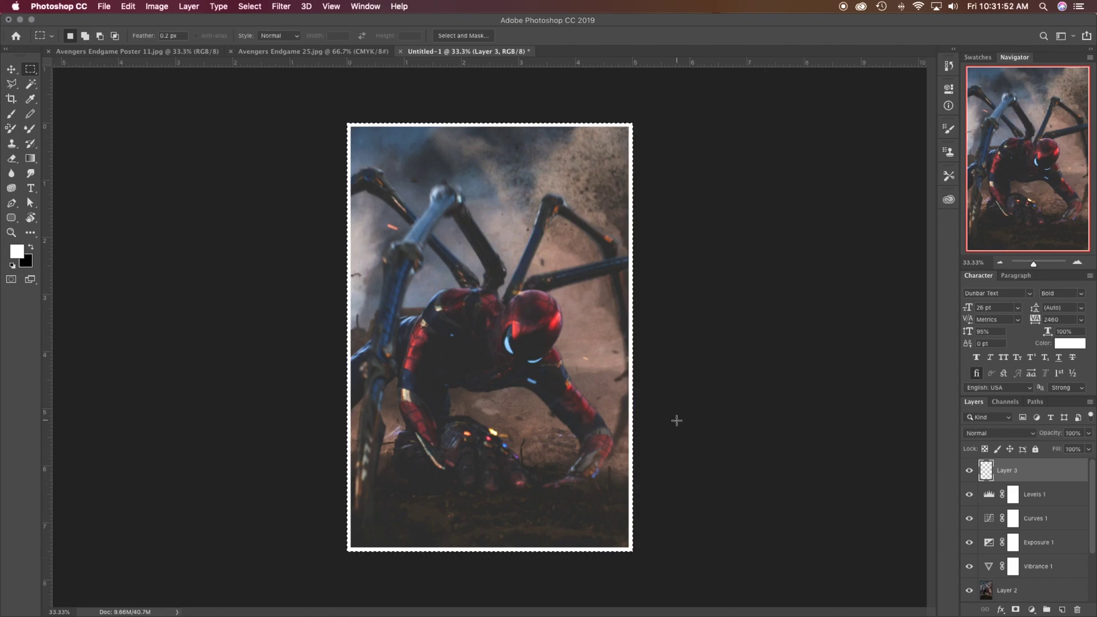
click(11, 69)
key(super+d)
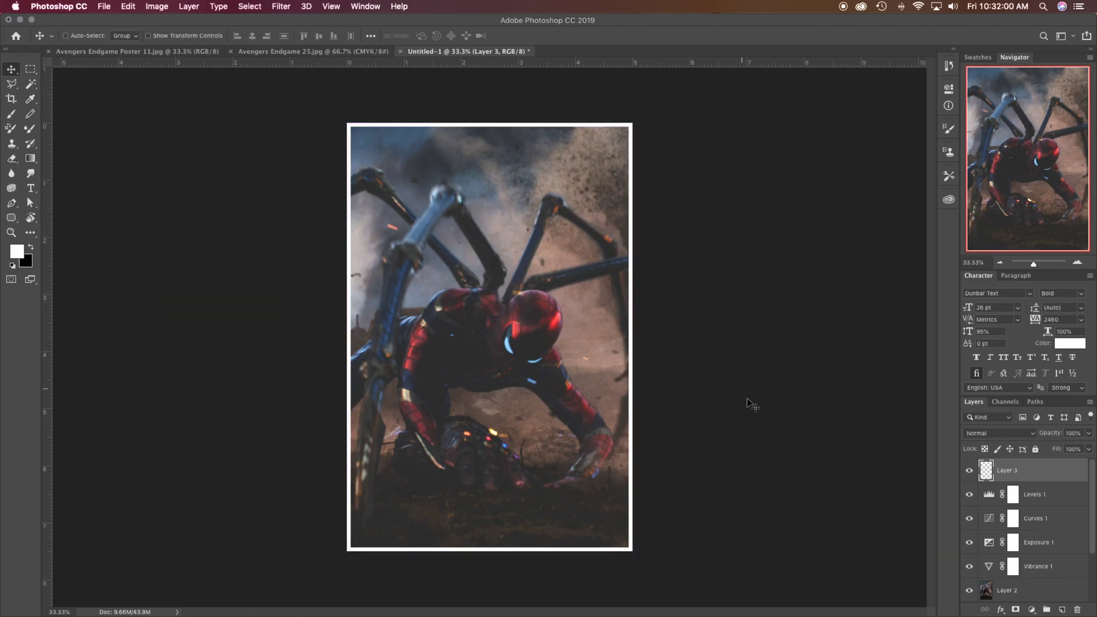
click(969, 471)
click(968, 472)
Check the finished Avengers Endgame Poster 11 reference, and duplicate Layer 2 in the Untitled-1 document as Layer 2 copy
click(1042, 500)
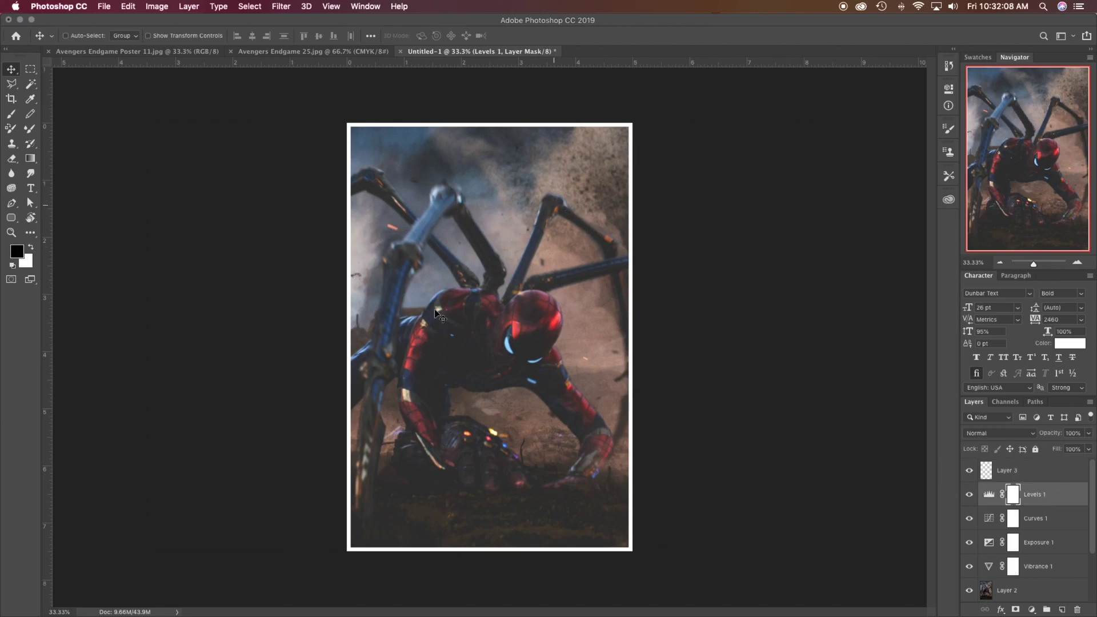
scroll(1022, 510, down, 3)
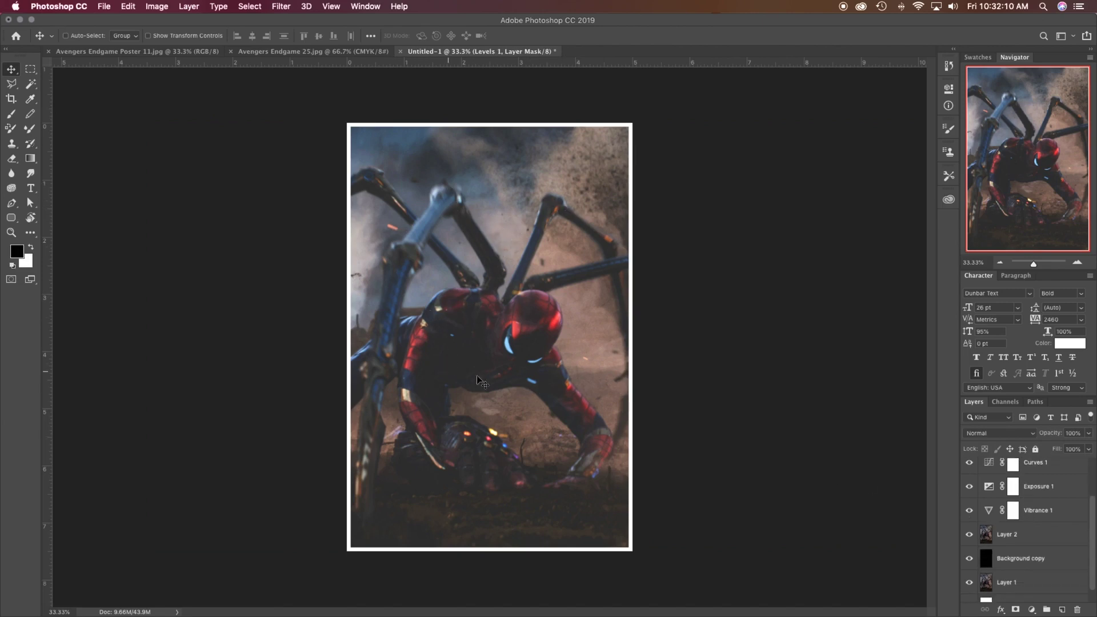
click(136, 51)
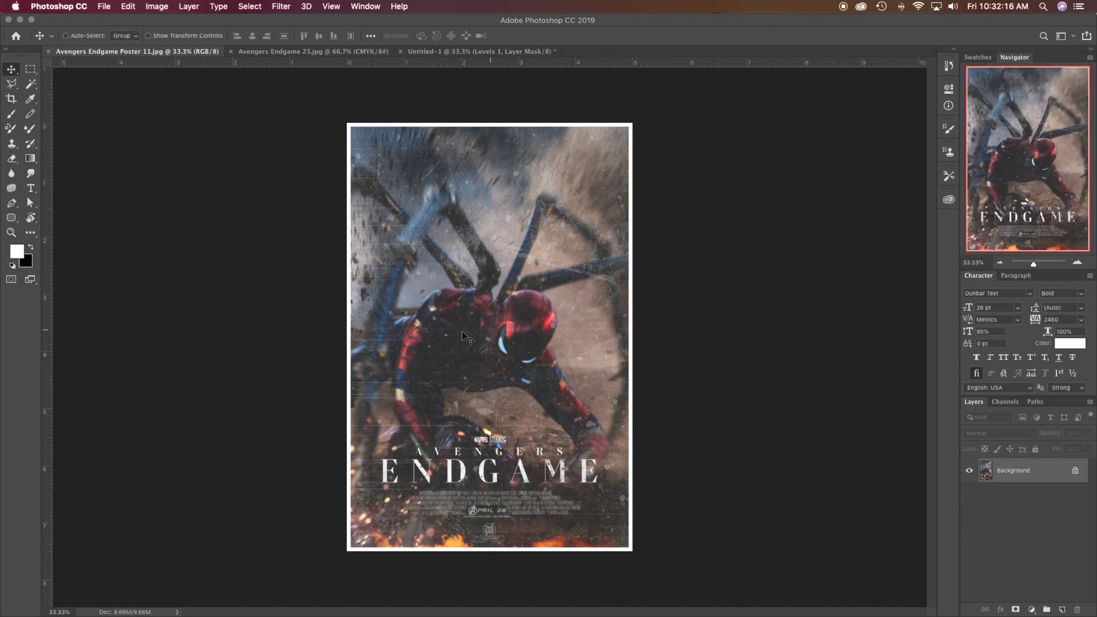
click(435, 52)
scroll(1023, 520, down, 1)
click(1015, 573)
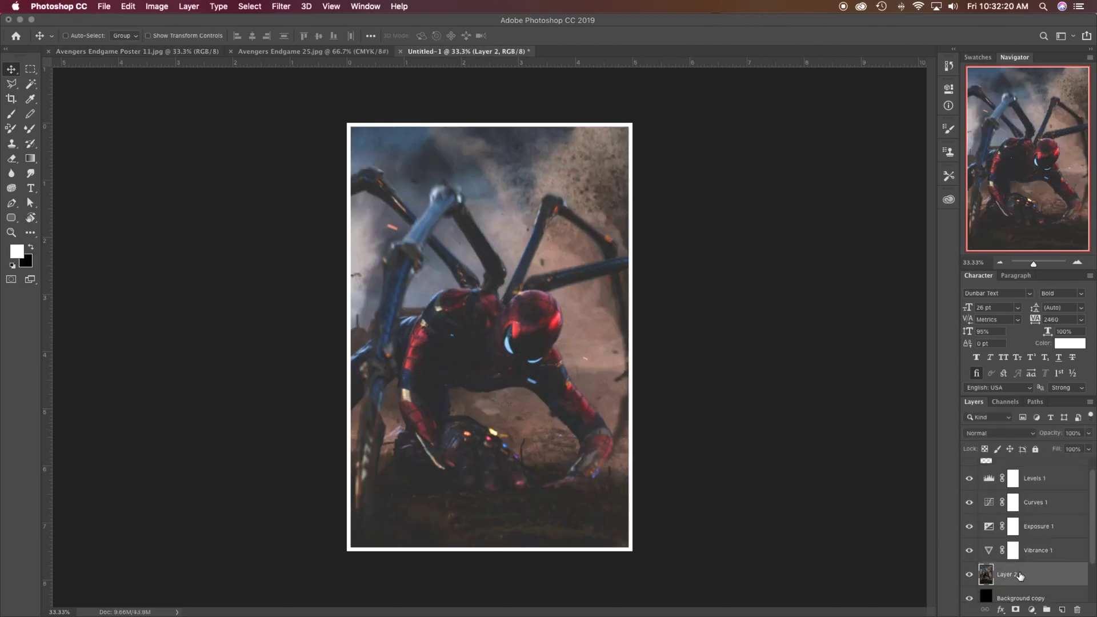
scroll(996, 569, down, 1)
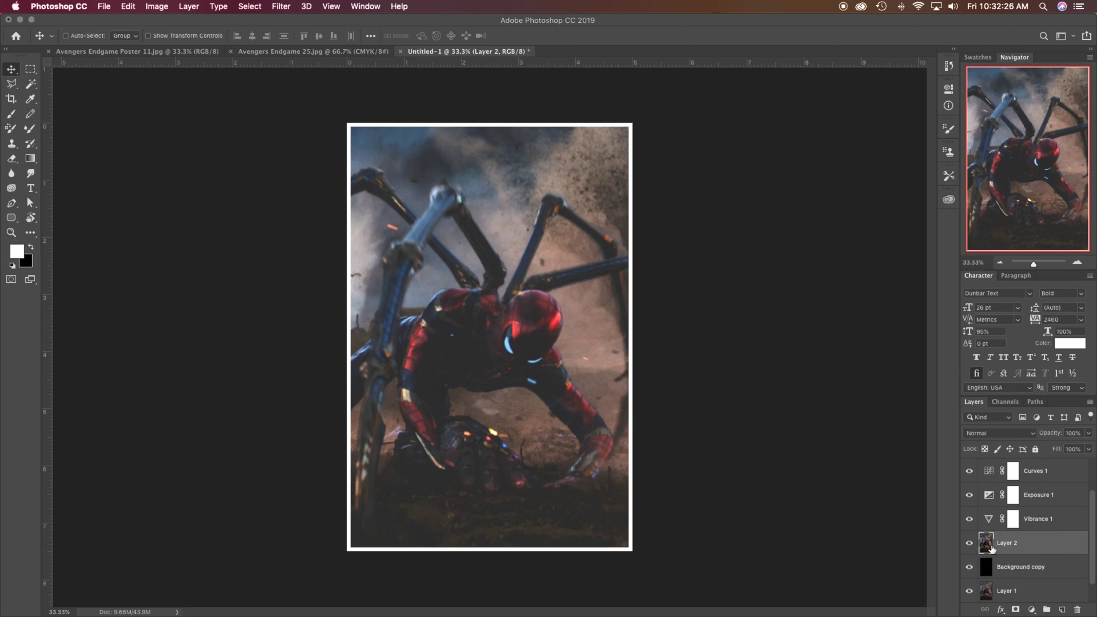
right_click(1016, 554)
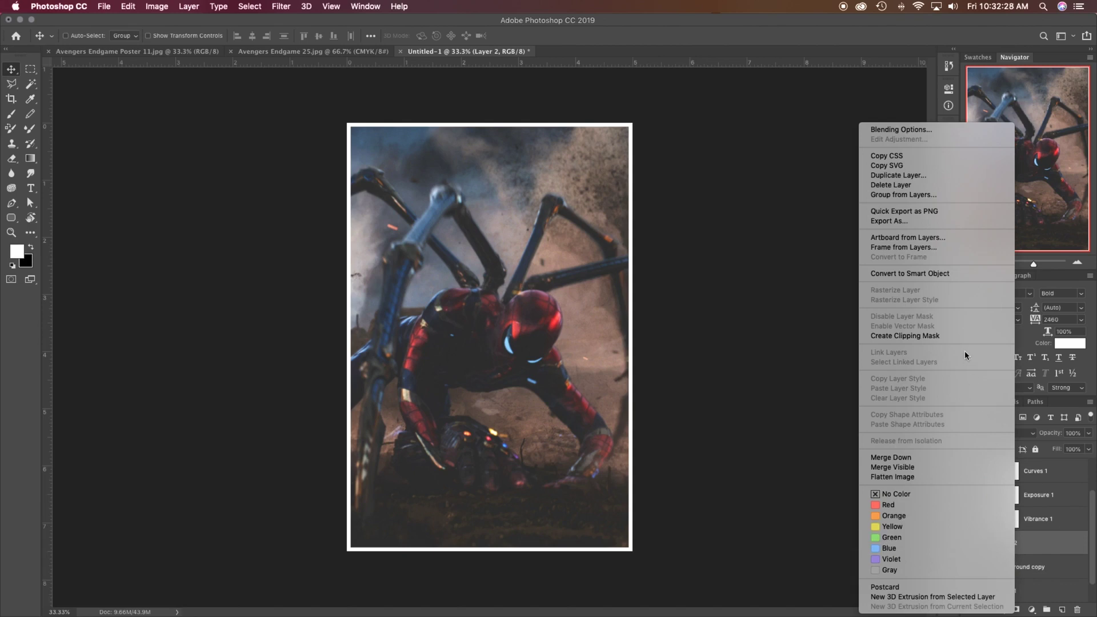
click(959, 177)
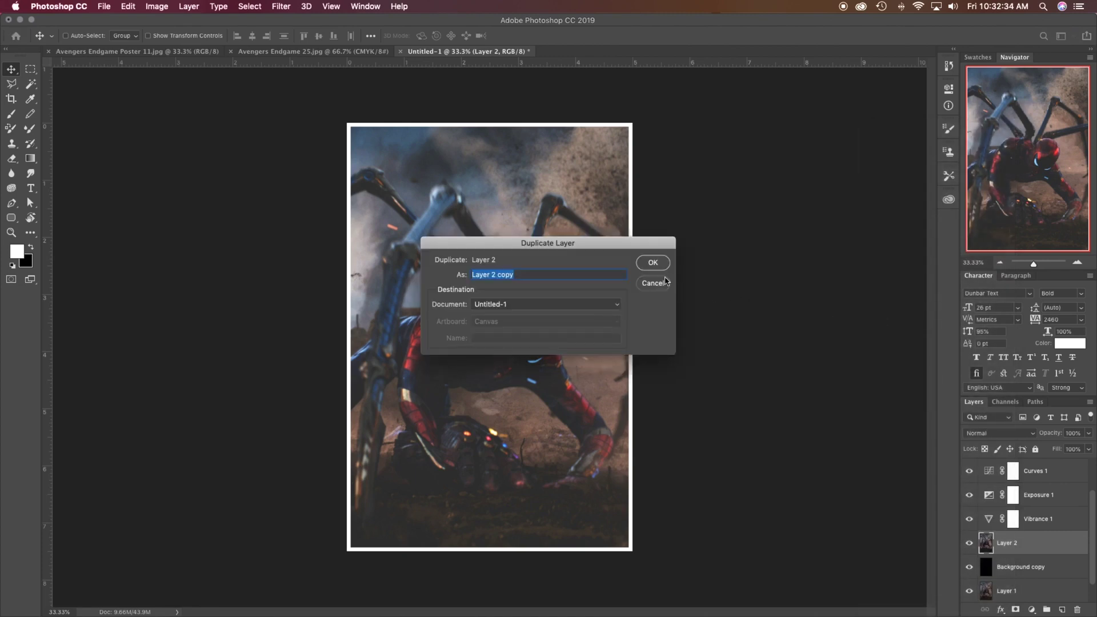
key(Return)
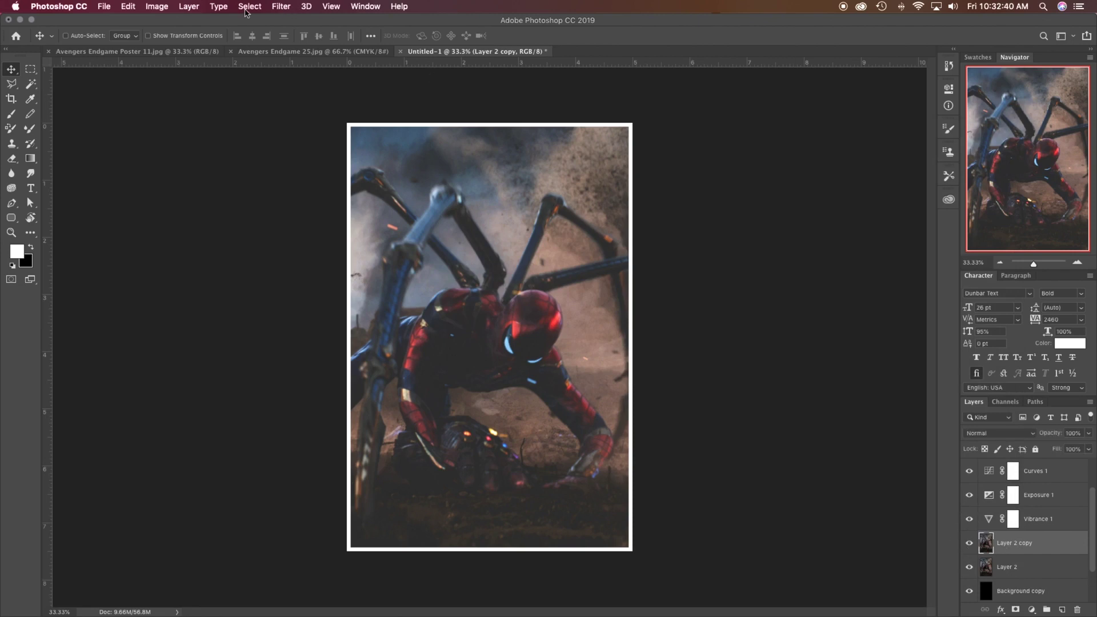
Apply a Zoom Radial Blur to Layer 2 copy, amount 13, Good quality, centre slightly below and left of the middle, and compare before and after
click(278, 8)
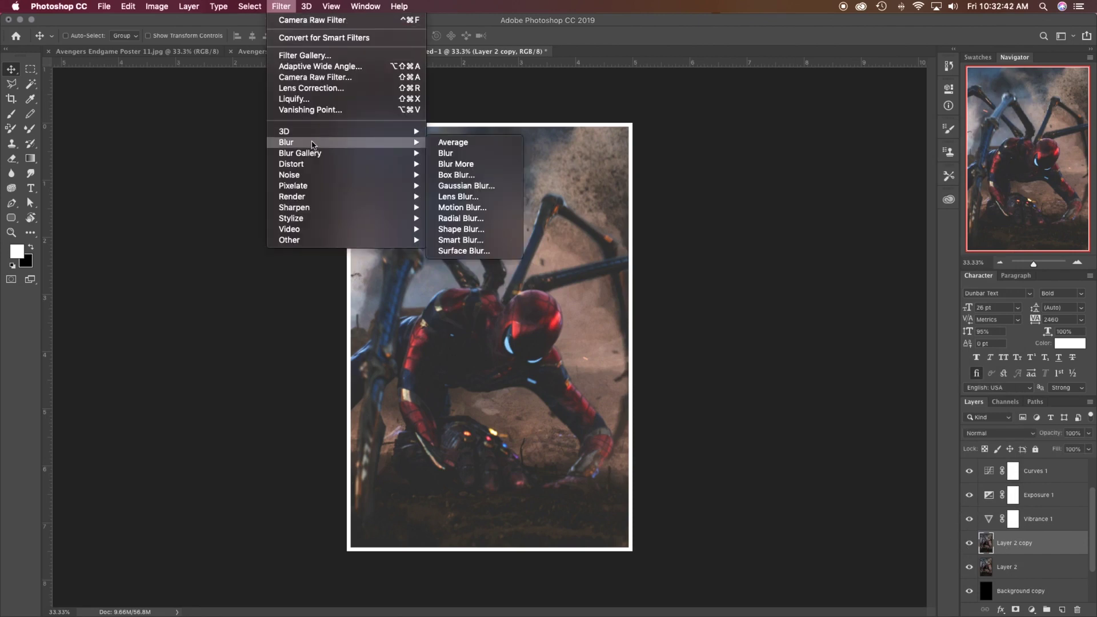
mouse_move(383, 149)
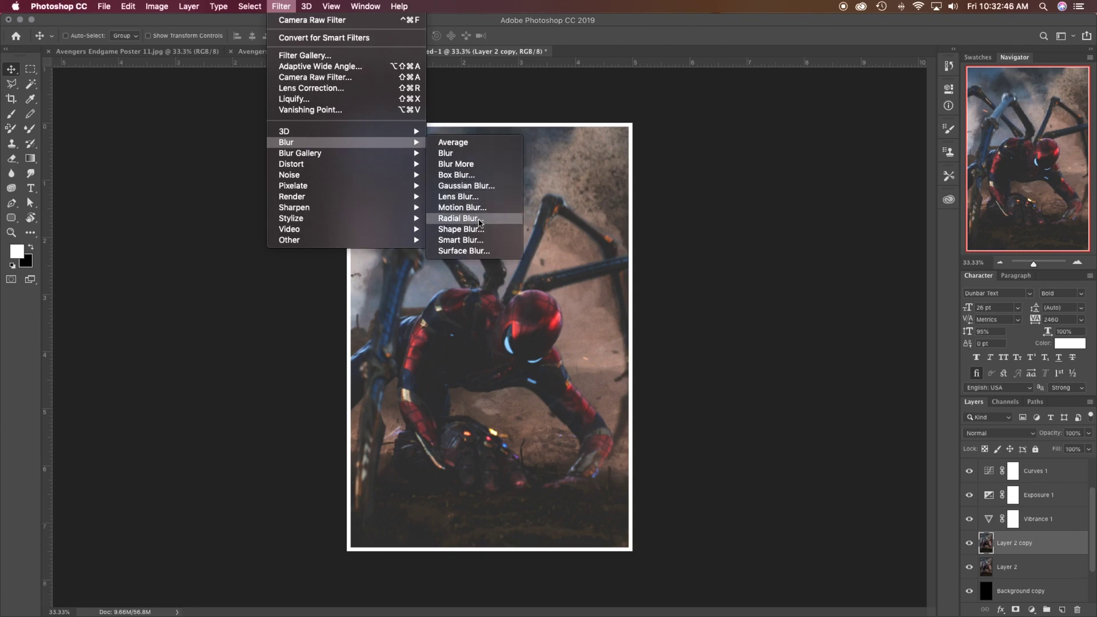
key(Escape)
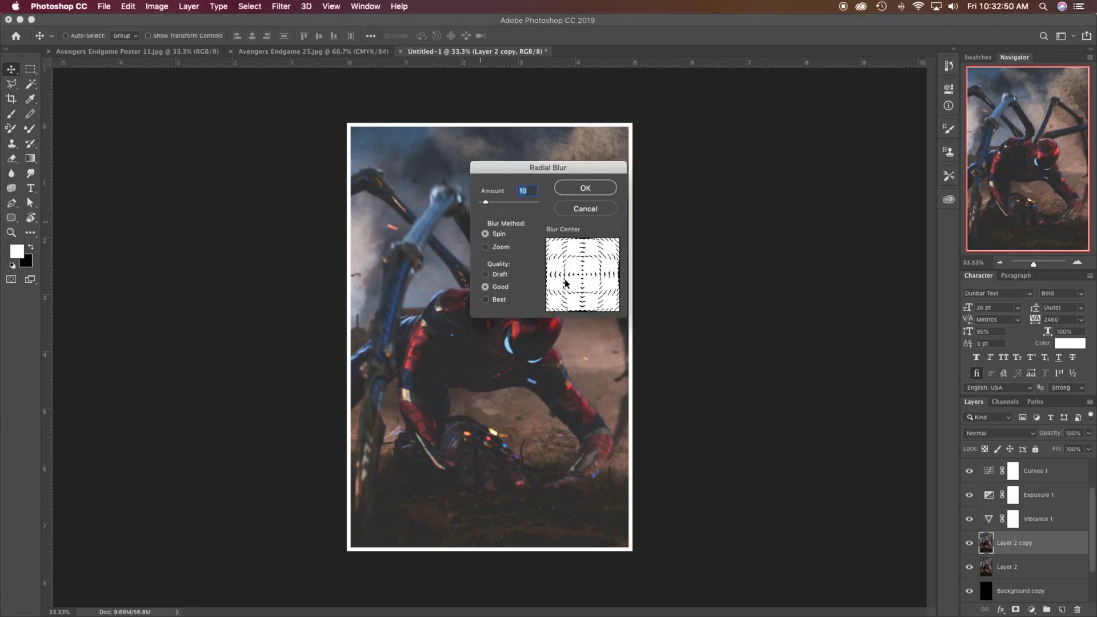
click(485, 247)
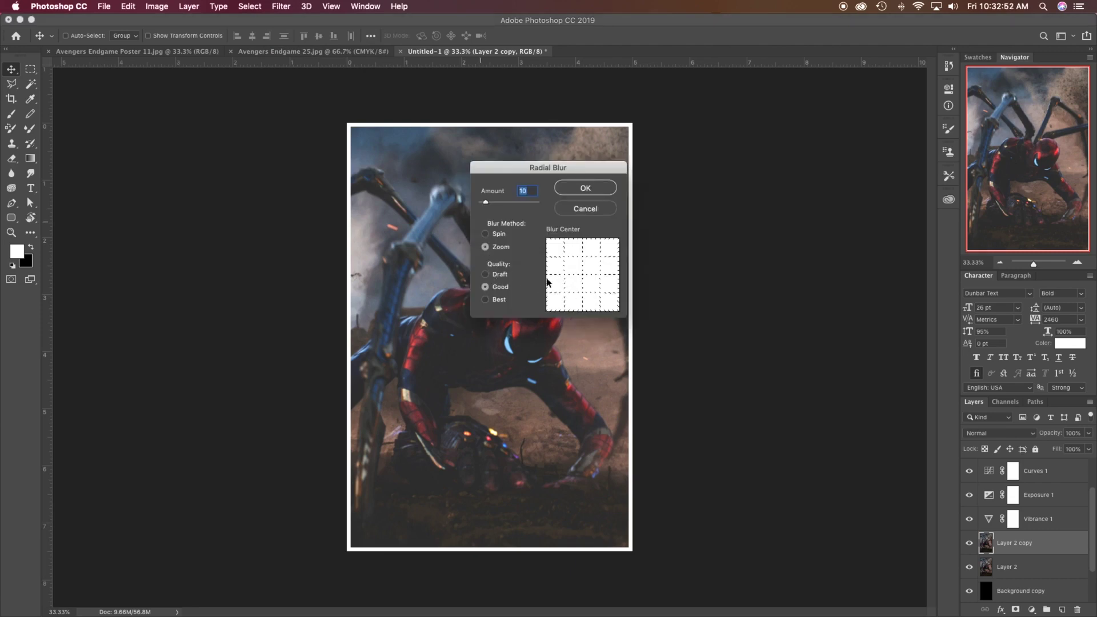
click(486, 235)
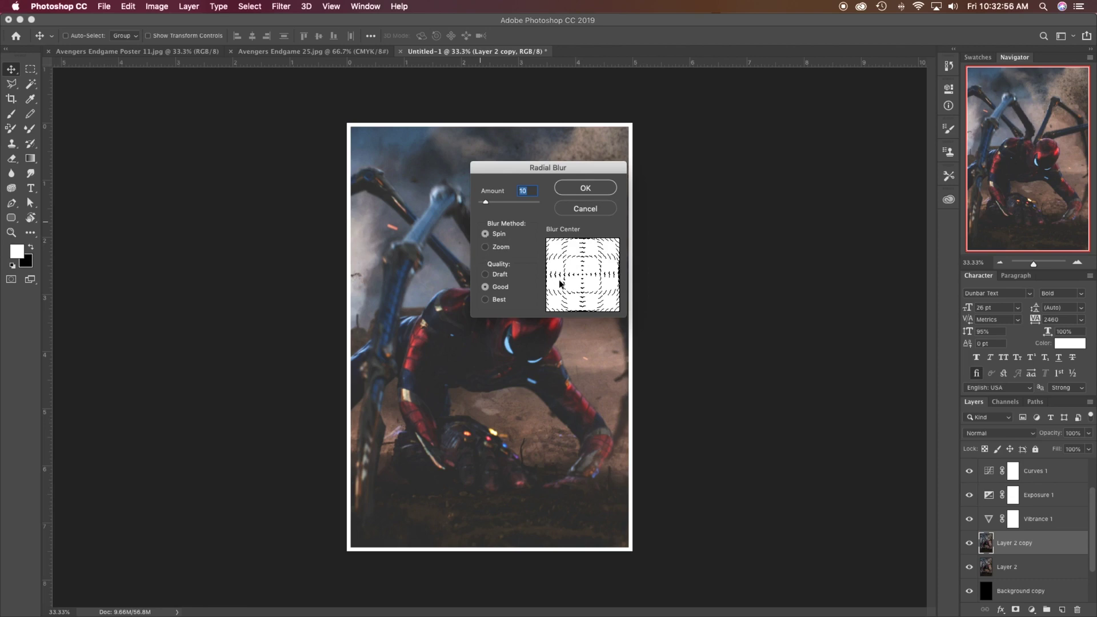
click(485, 246)
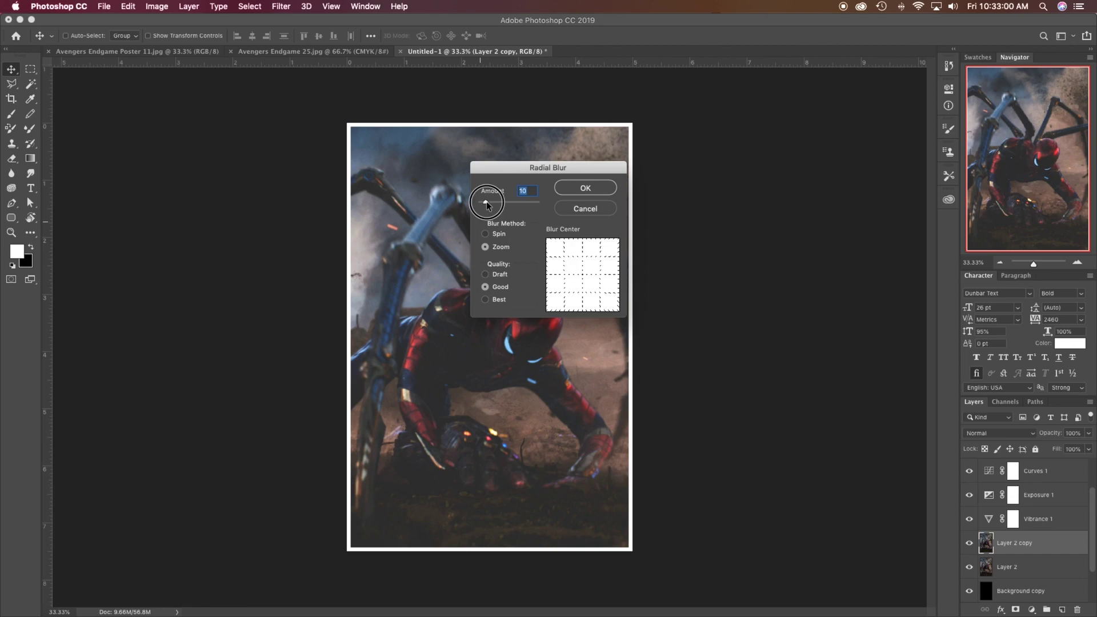
drag(485, 201, 488, 202)
drag(580, 278, 581, 282)
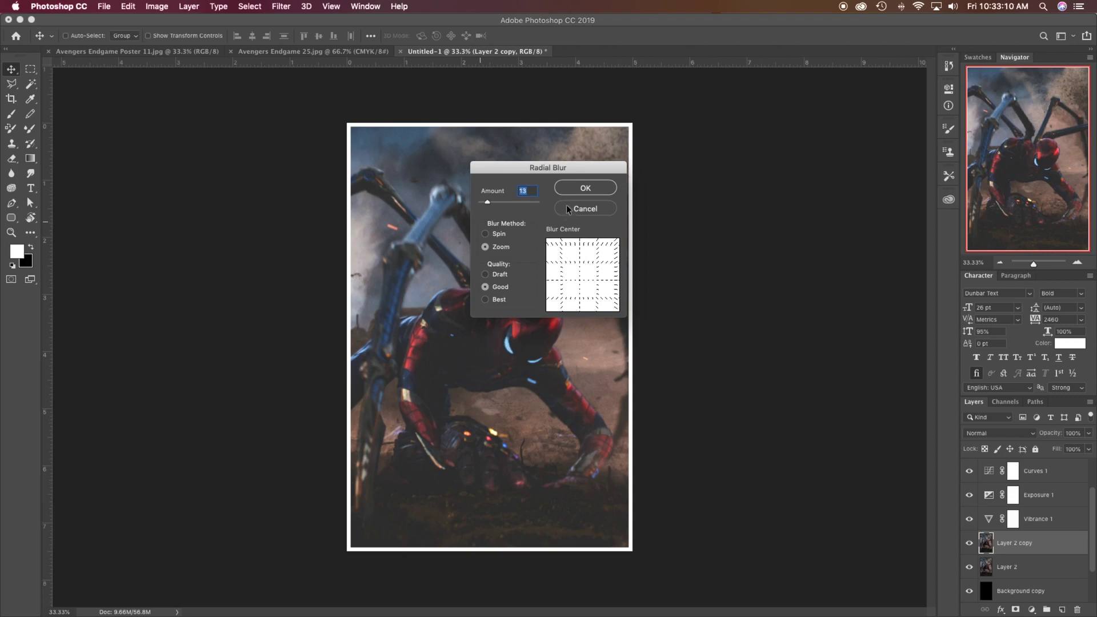
click(586, 188)
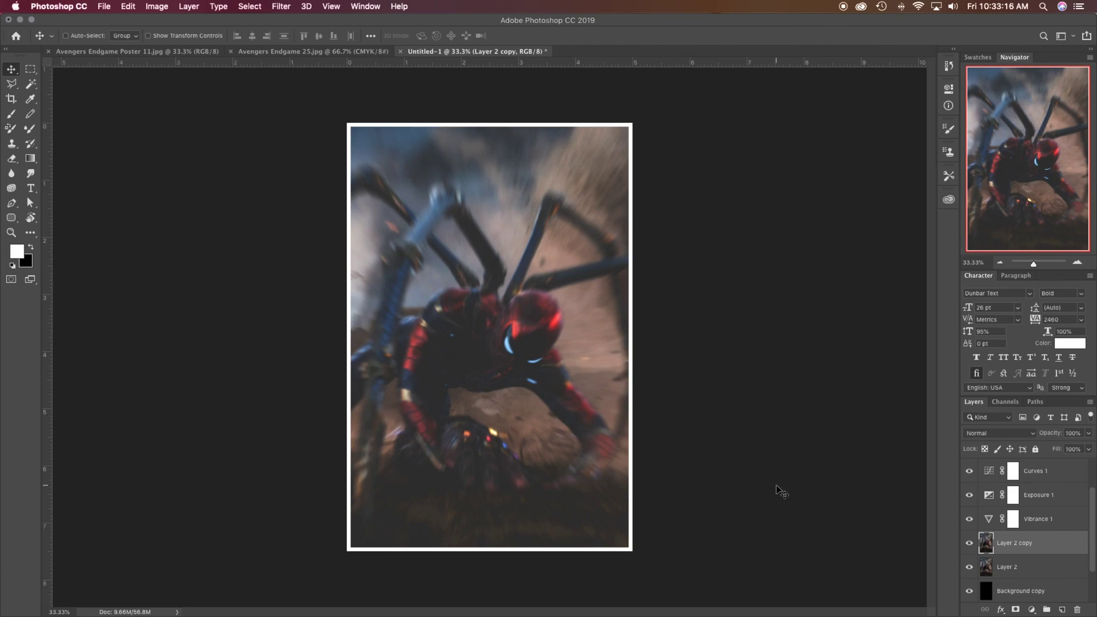
click(971, 545)
click(970, 545)
click(970, 546)
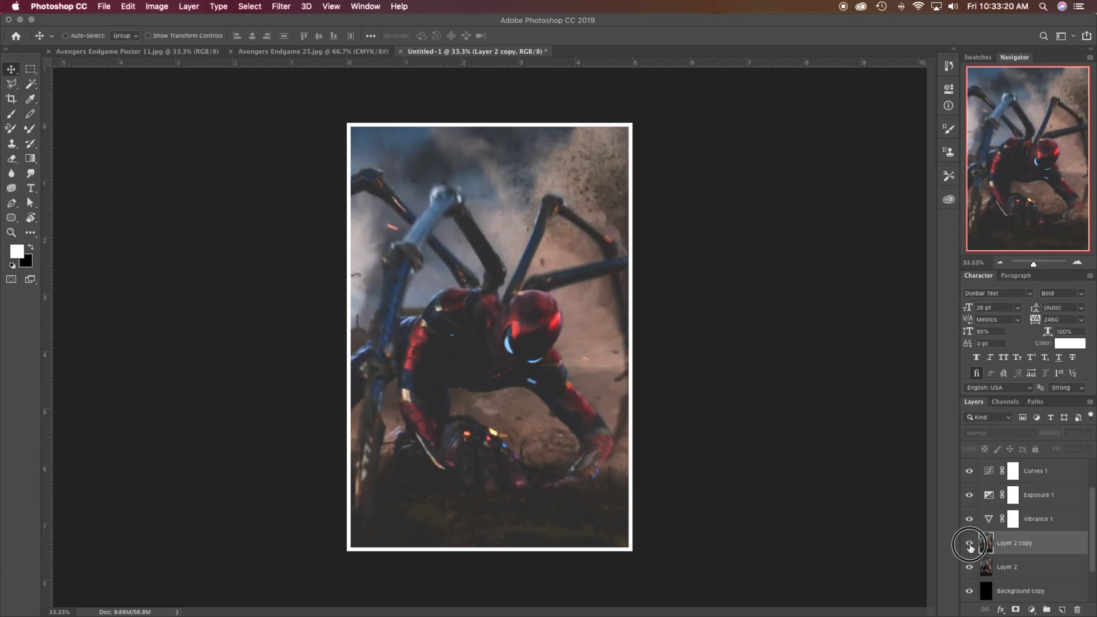
click(970, 546)
Erase the blur over Spider-Man's head, torso and arms on Layer 2 copy with an enlarged soft eraser at 0% hardness
key(e)
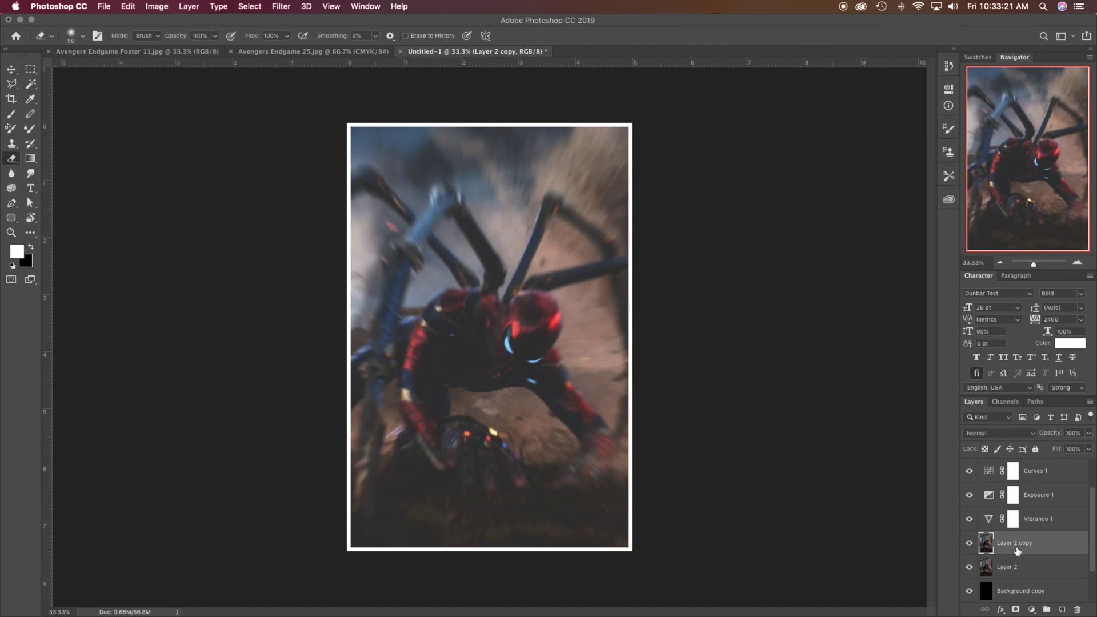
click(72, 35)
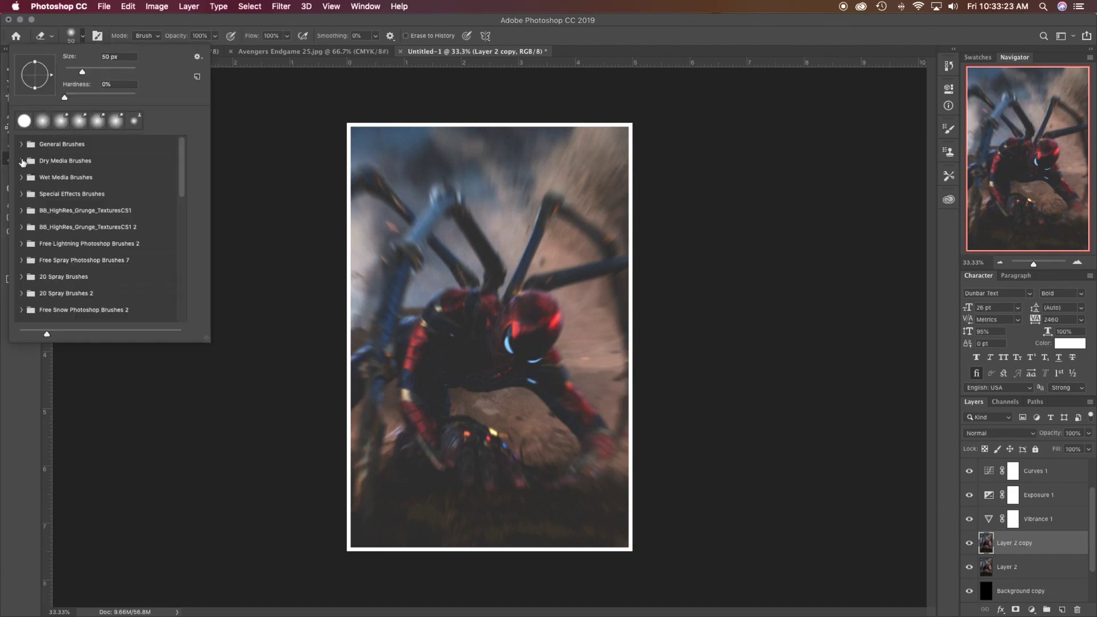
click(82, 23)
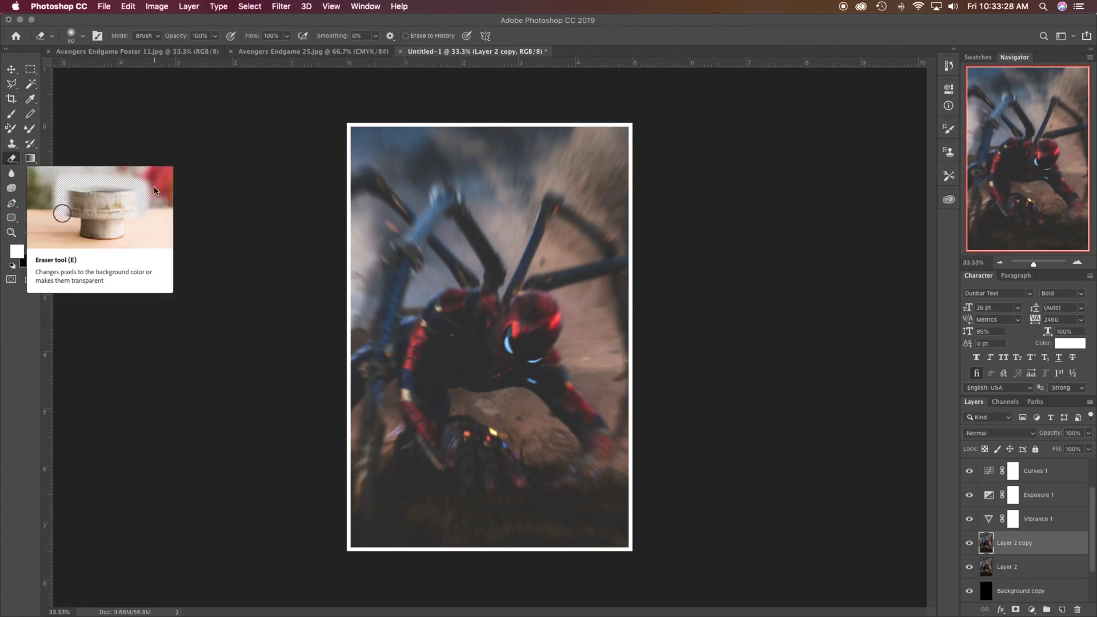
click(71, 35)
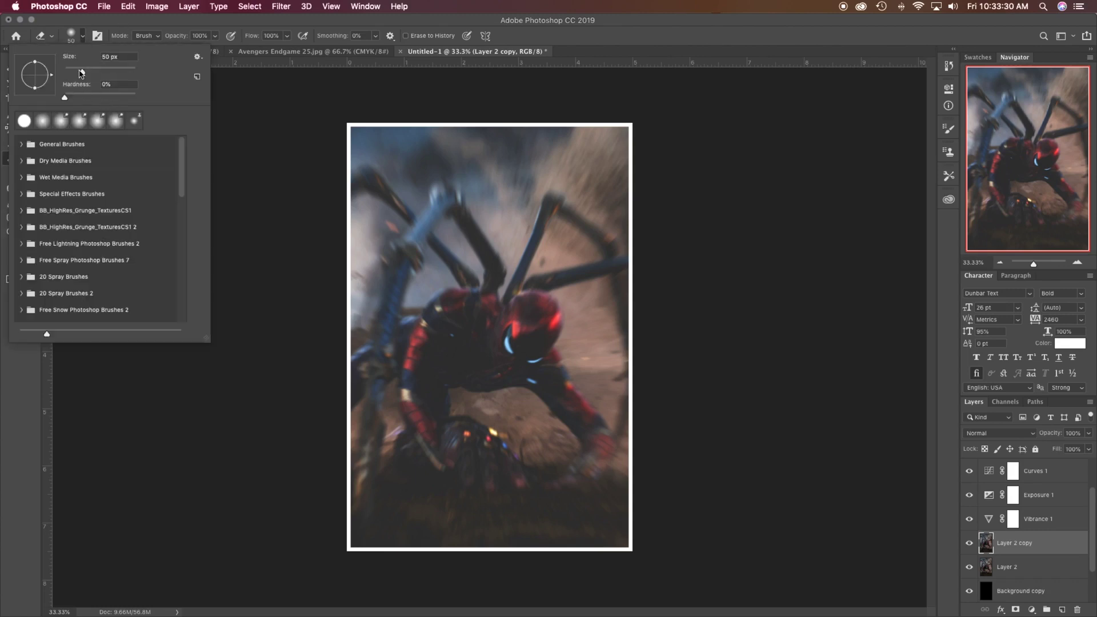
drag(82, 69, 98, 72)
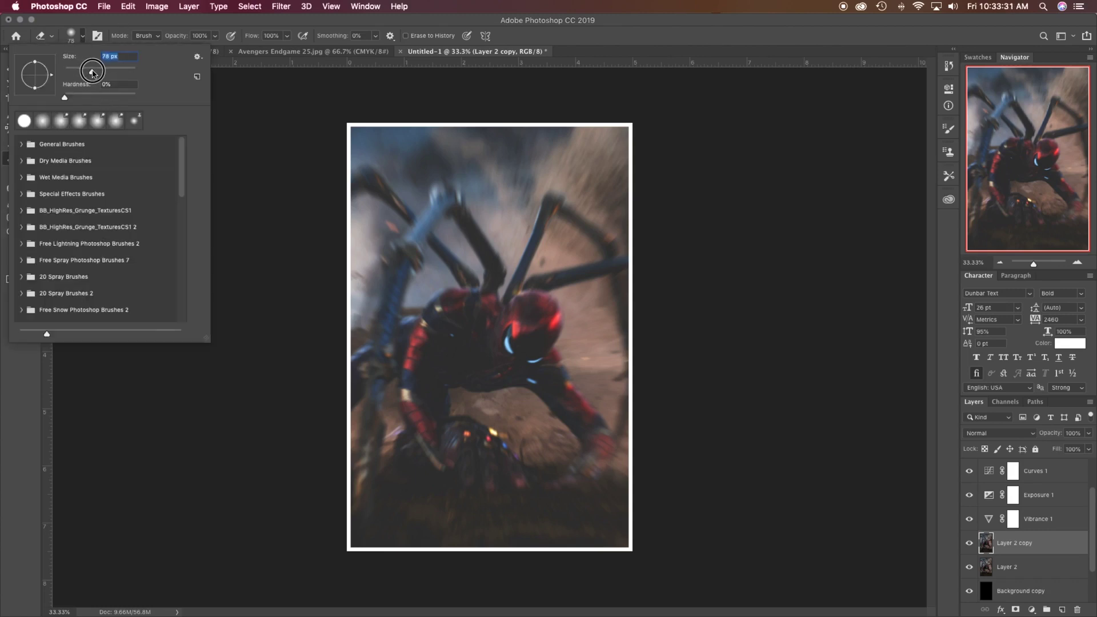
click(87, 37)
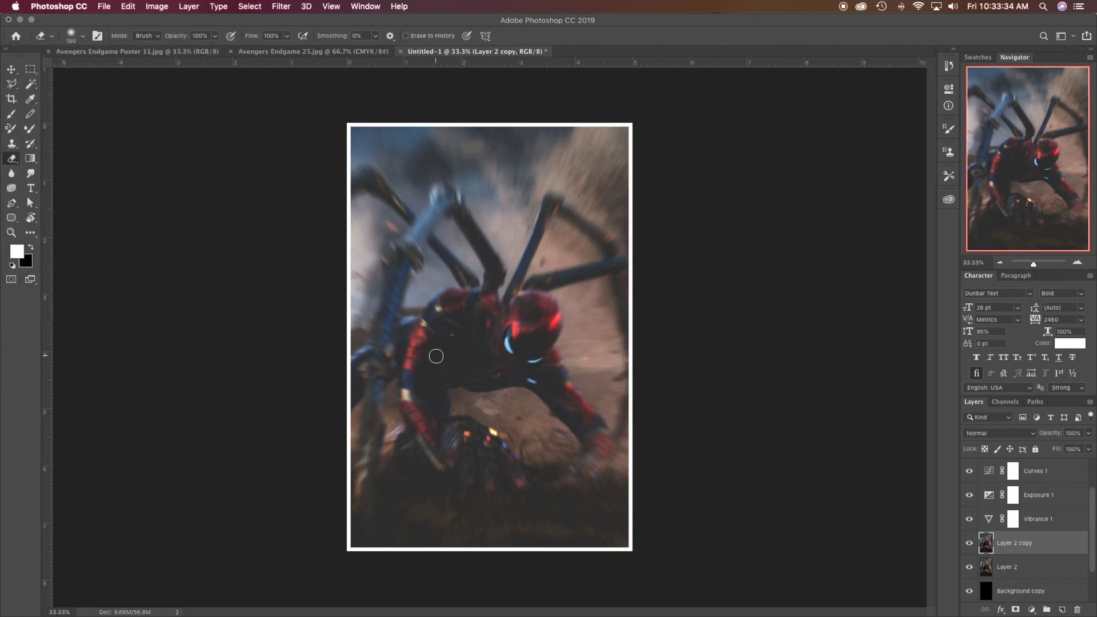
key(bracketright)
key(bracketright)
key(bracketright)
key(bracketright)
key(bracketright)
key(bracketright)
key(bracketright)
mouse_move(435, 357)
mouse_down()
mouse_move(459, 329)
mouse_move(512, 331)
mouse_up()
mouse_move(512, 330)
mouse_down()
mouse_move(500, 320)
mouse_move(509, 352)
mouse_move(537, 367)
mouse_up()
key(bracketleft)
key(bracketleft)
mouse_move(422, 402)
mouse_down()
mouse_move(412, 353)
mouse_move(387, 338)
mouse_move(451, 337)
mouse_move(436, 333)
mouse_move(460, 302)
mouse_move(496, 326)
mouse_move(519, 315)
mouse_move(551, 328)
mouse_move(539, 317)
mouse_move(533, 339)
mouse_move(550, 386)
mouse_move(522, 355)
mouse_up()
key(v)
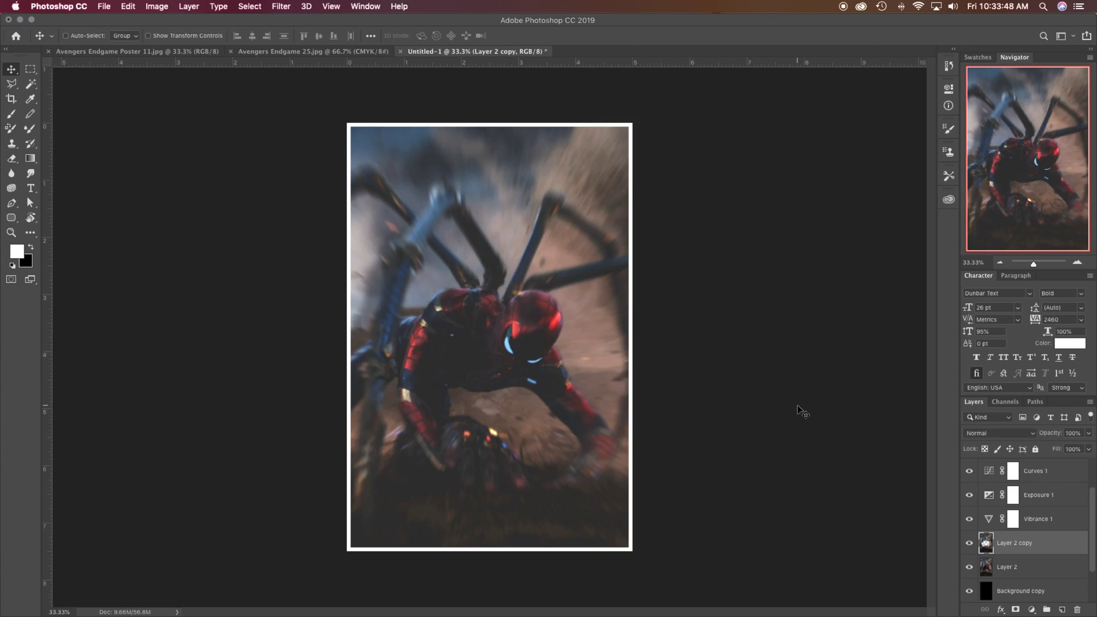
Select the Levels 1 adjustment layer, switch the foreground colour to black, and save the document as Tutorial 3 – Poster.psd
scroll(1012, 502, up, 2)
click(1038, 501)
key(x)
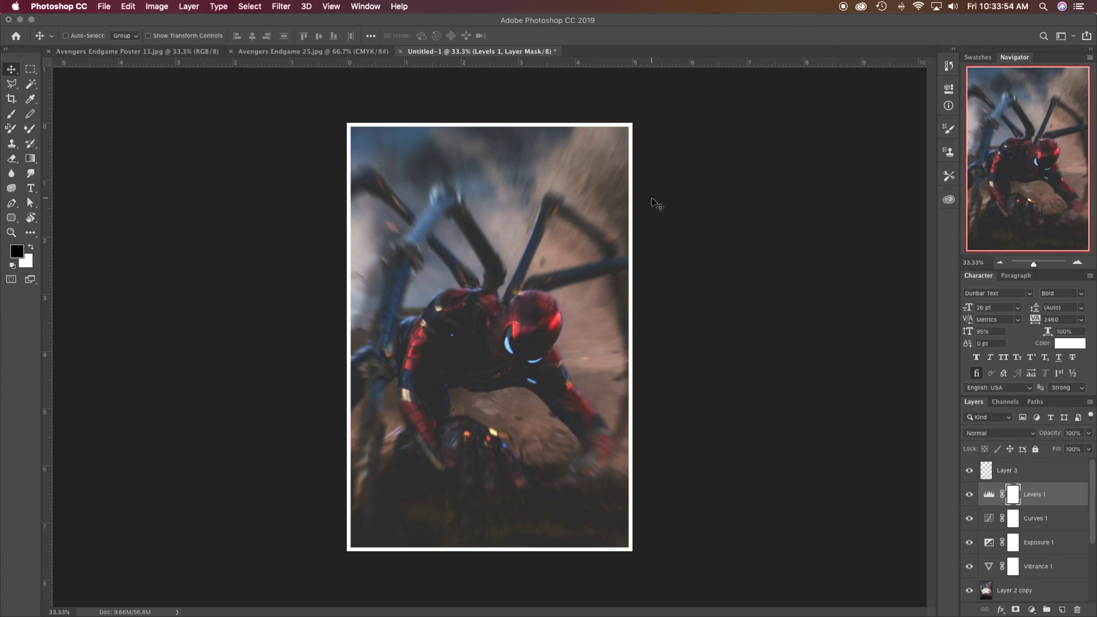
key(super+s)
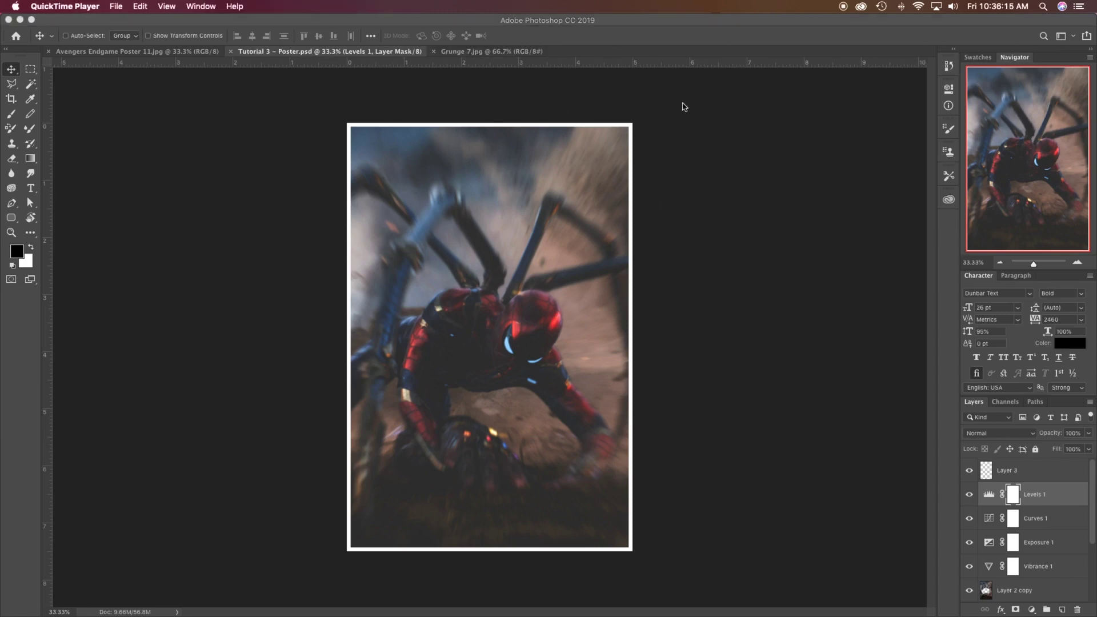
Check the Avengers Endgame Poster 11 reference and bring the Grunge 7.jpg texture into the poster document above the Levels 1 adjustment
click(190, 55)
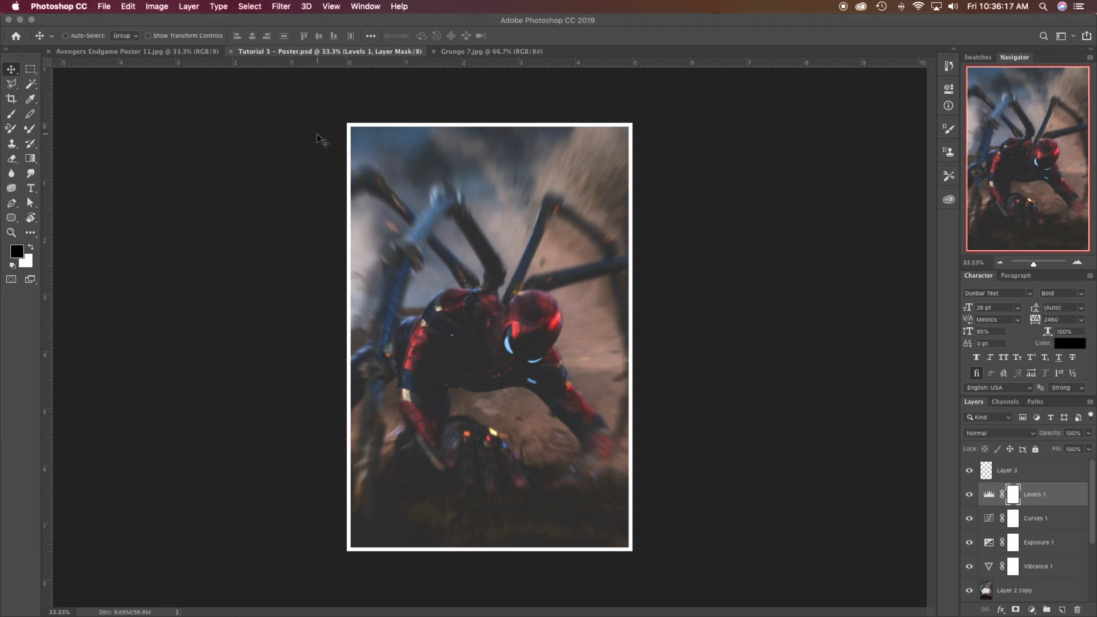
click(188, 52)
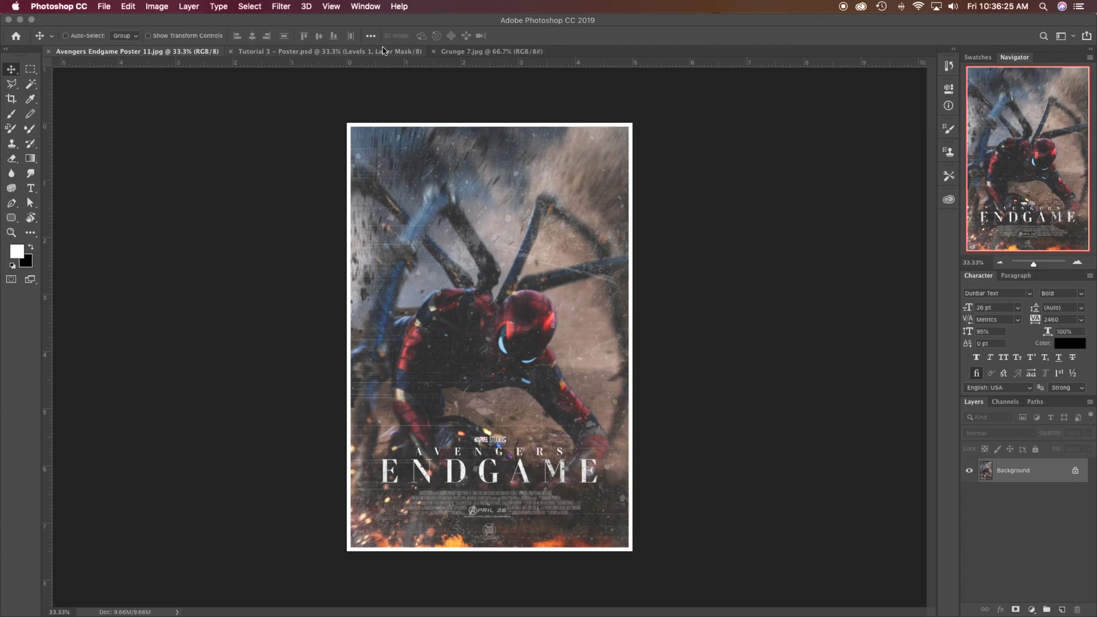
click(415, 51)
click(472, 51)
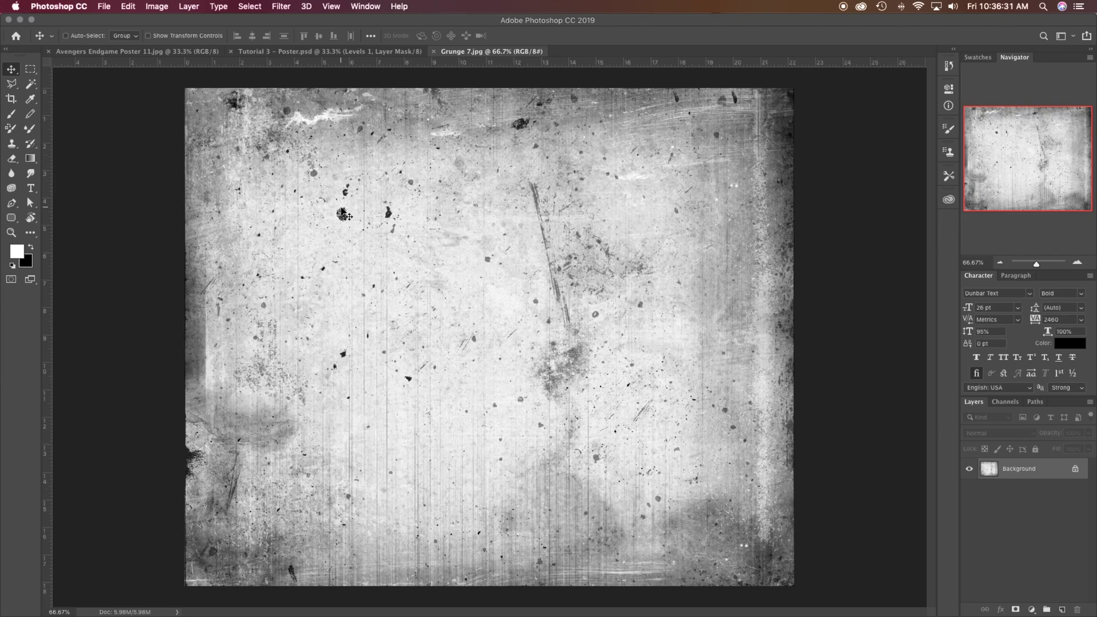
drag(402, 136, 491, 304)
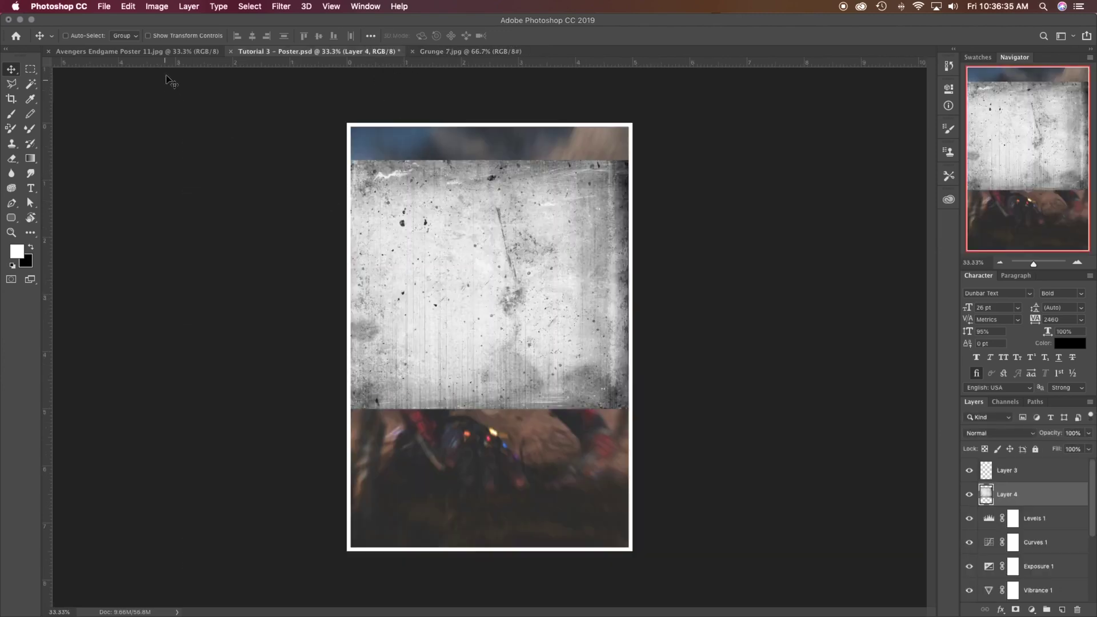
Rotate the grunge texture 90° counter-clockwise and stretch it to fill the whole poster canvas
click(57, 51)
click(323, 52)
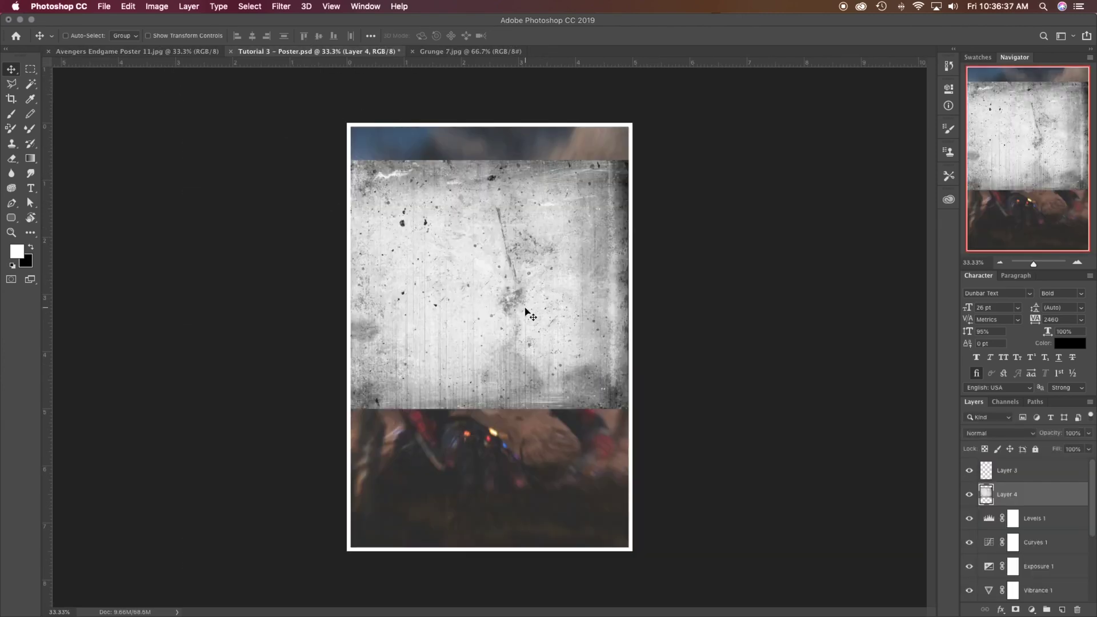
key(super+t)
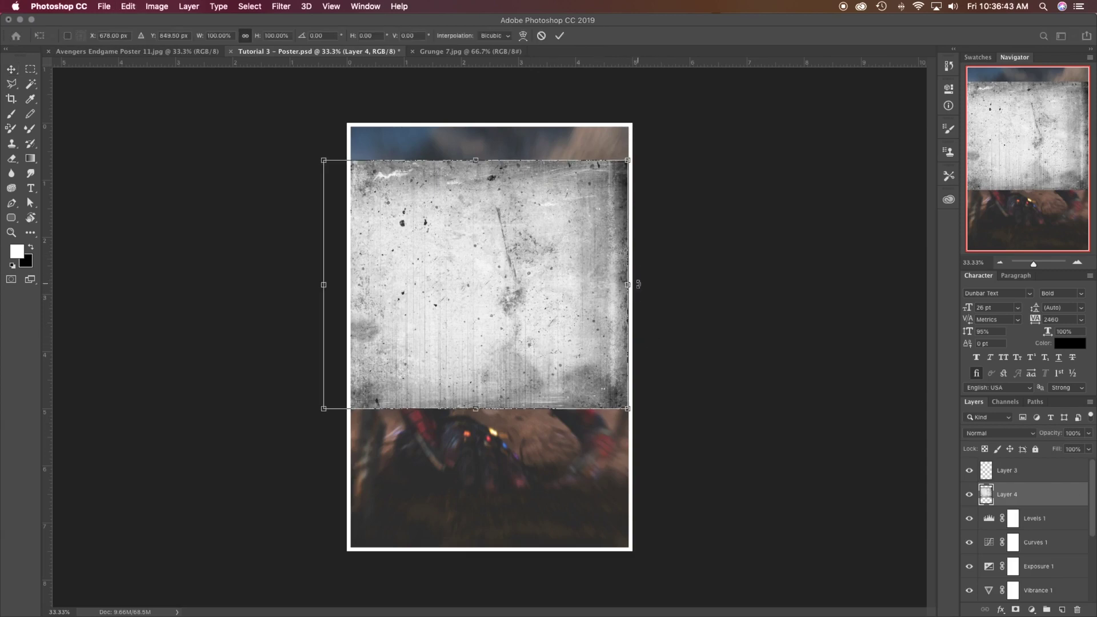
drag(643, 284, 492, 132)
mouse_move(460, 218)
mouse_down()
mouse_move(450, 191)
mouse_move(466, 226)
mouse_up()
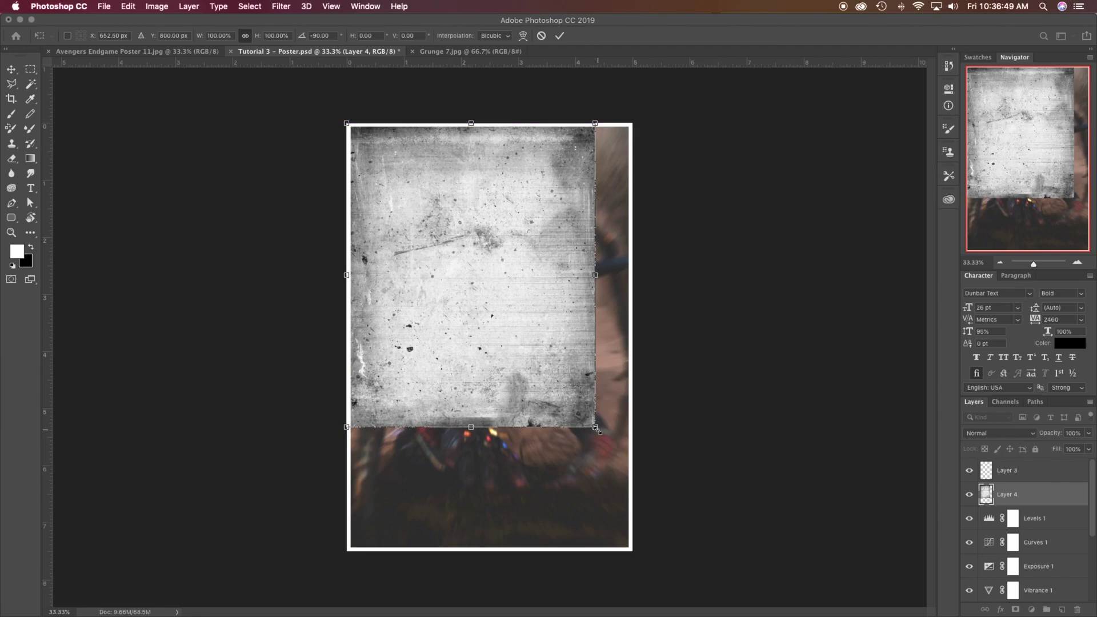
drag(598, 429, 632, 551)
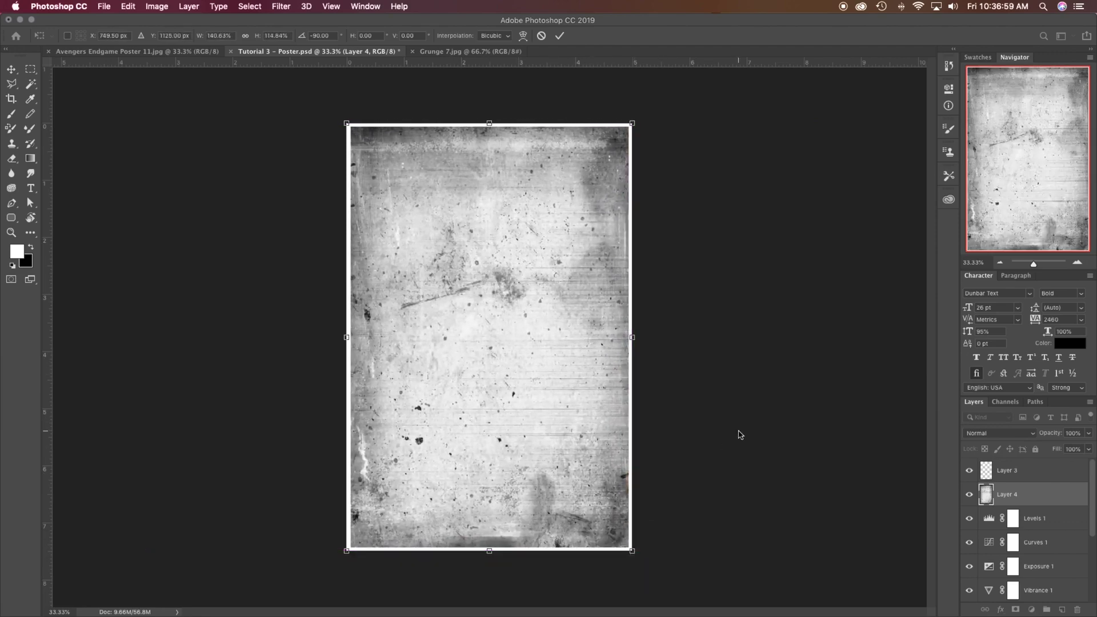
key(Return)
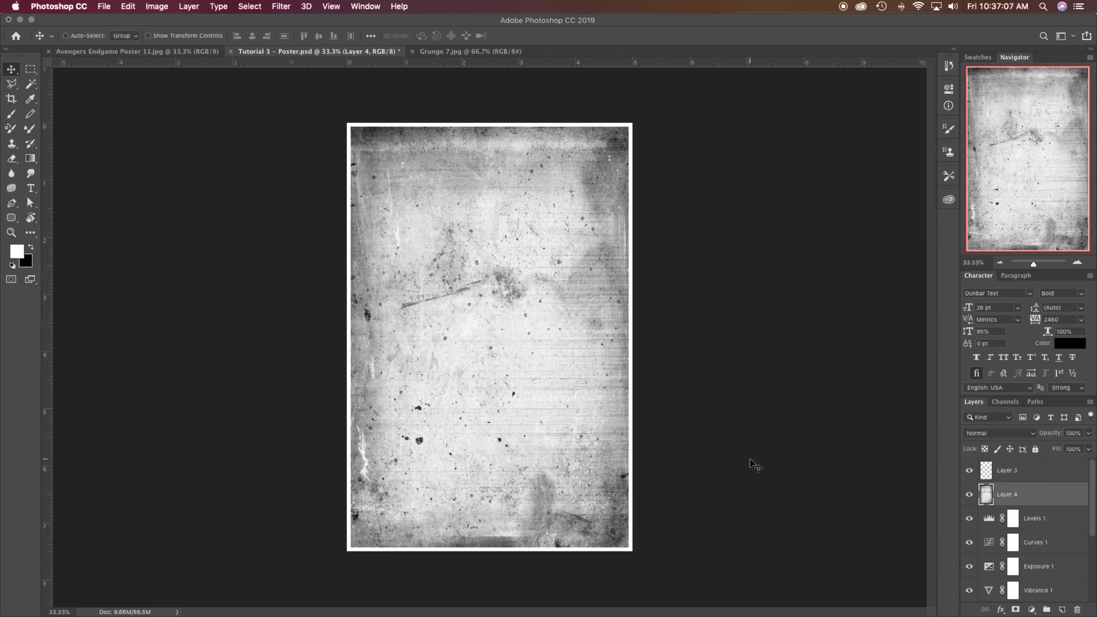
Flip the grunge texture on Layer 4 horizontally
key(super)
key(super+t)
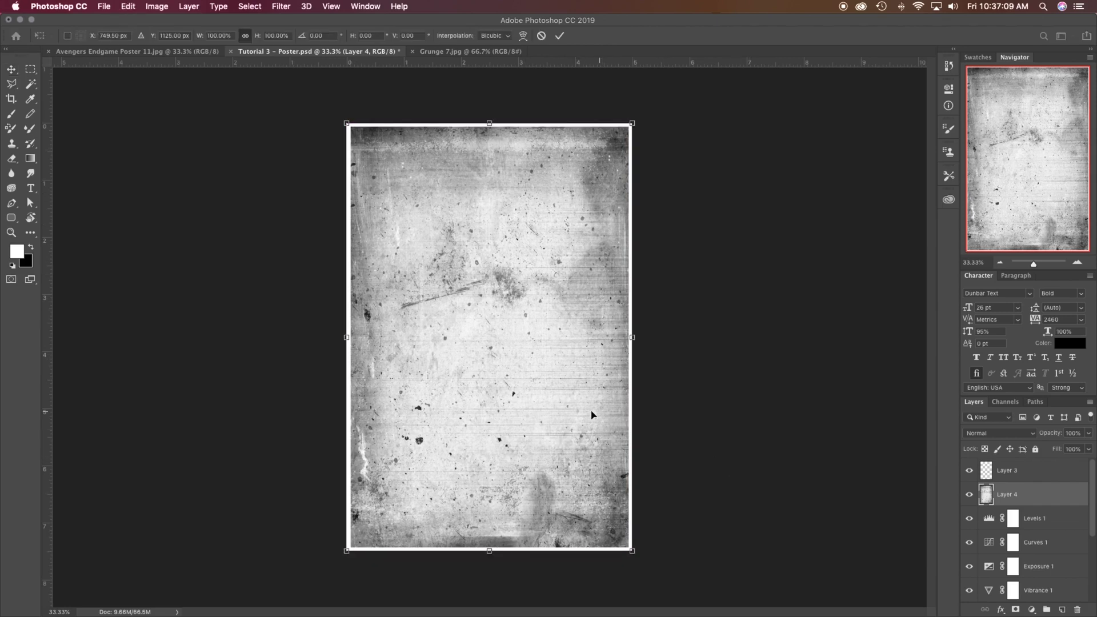
right_click(566, 409)
click(629, 552)
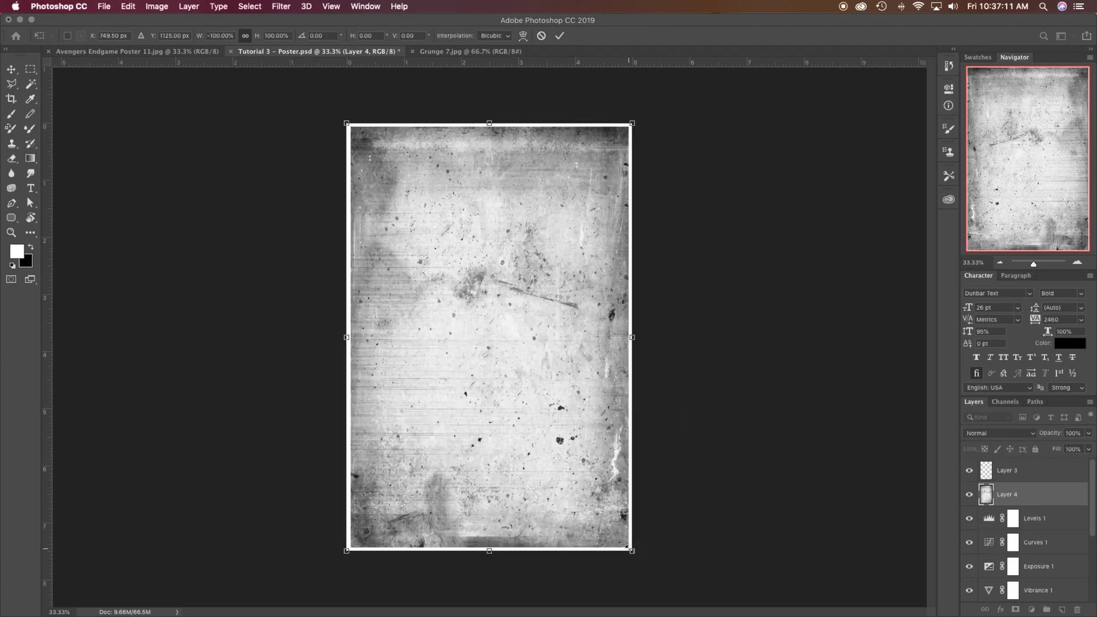
key(Return)
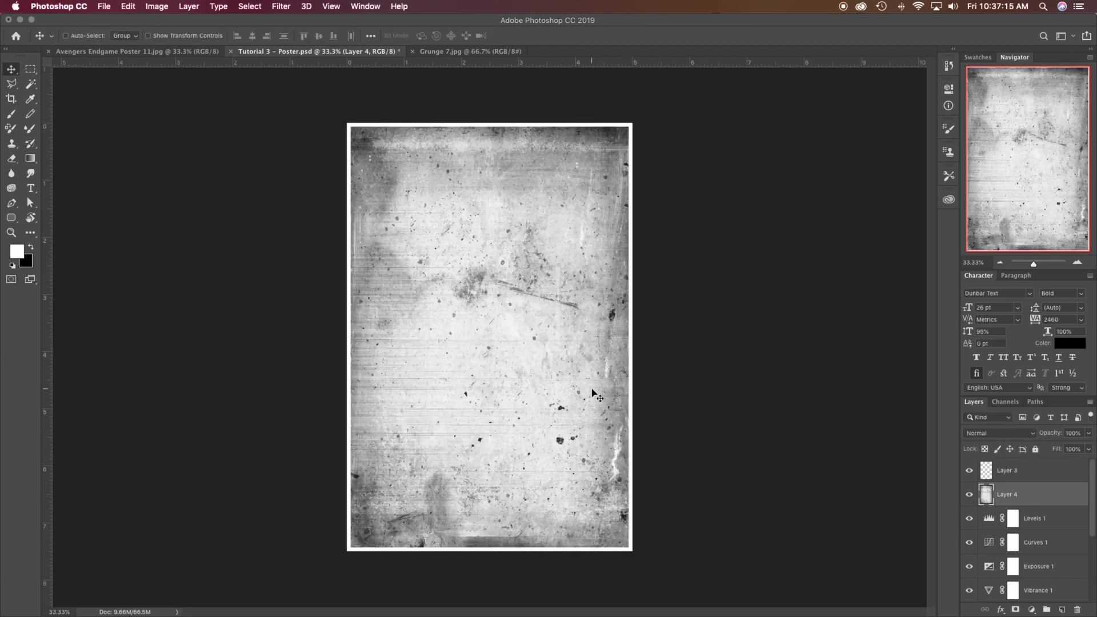
click(157, 7)
mouse_move(170, 38)
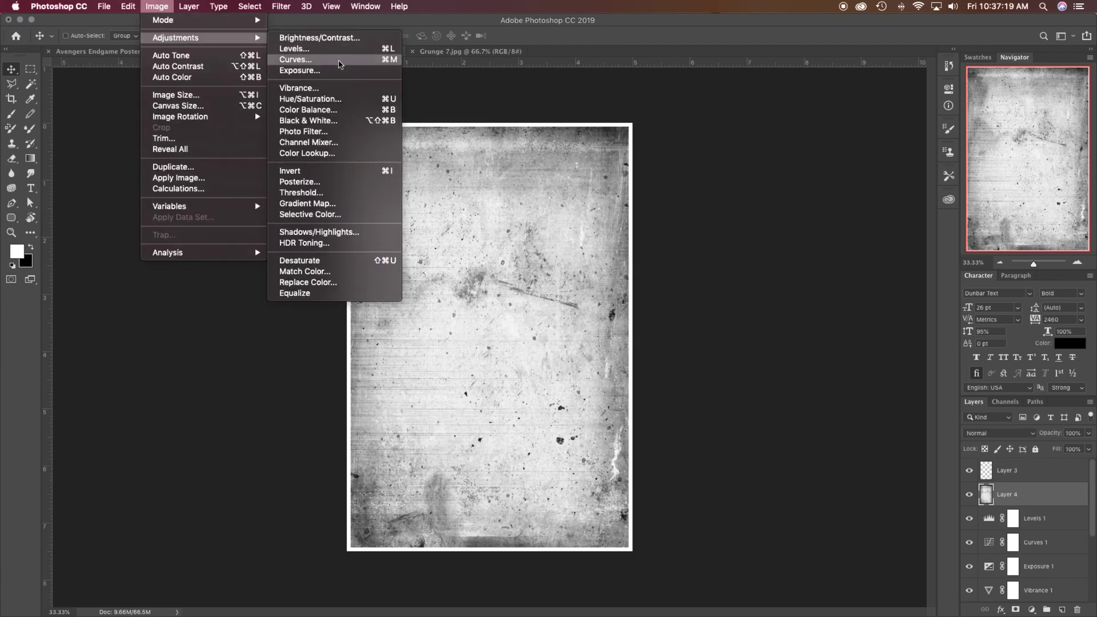
click(693, 210)
key(super+m)
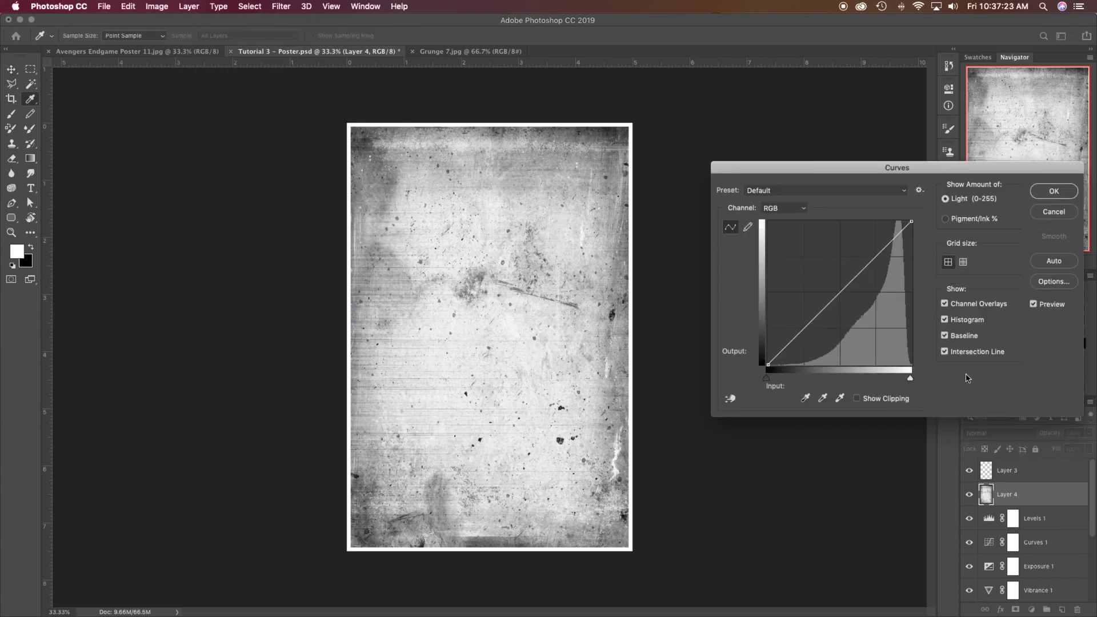
key(Escape)
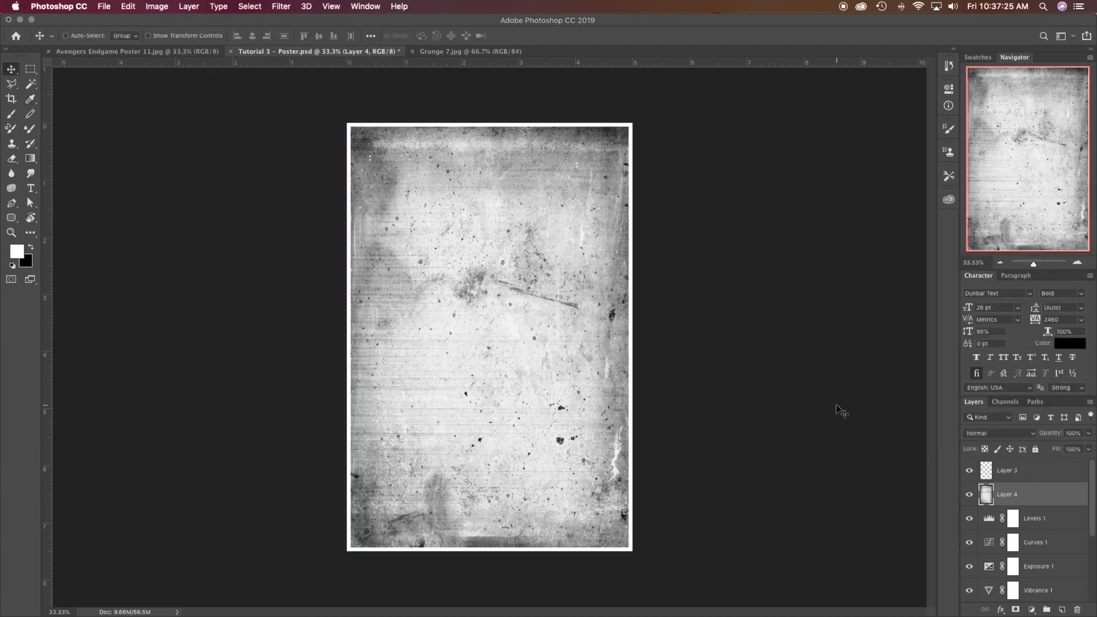
Darken the grunge texture on Layer 4 with a Curves point at input 180, output 69, and set its blend mode to Screen
key(super+m)
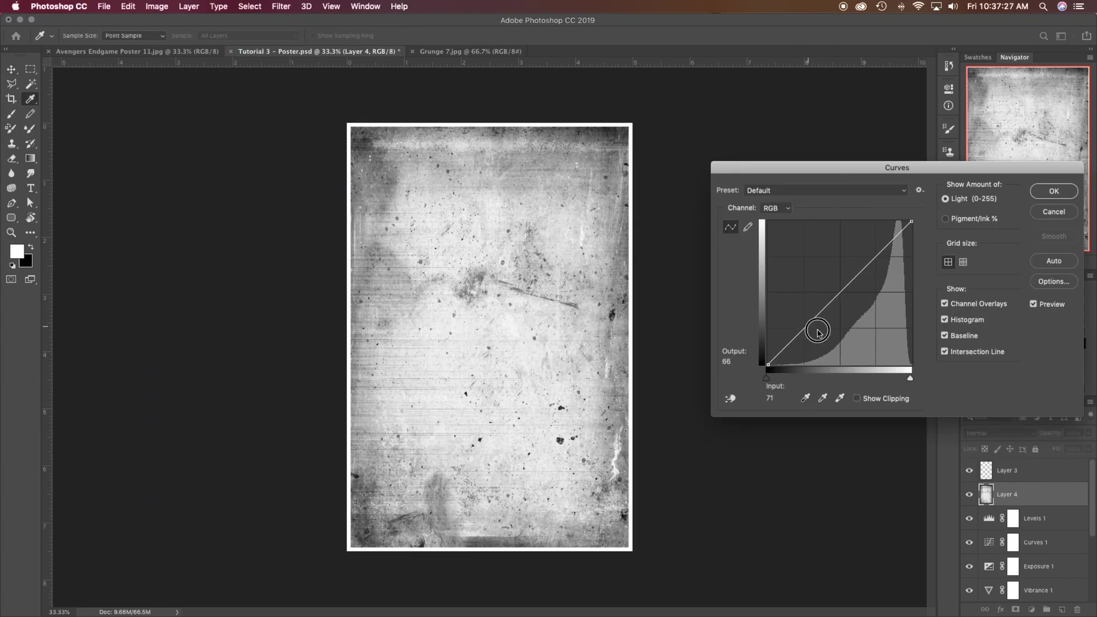
drag(815, 323, 869, 326)
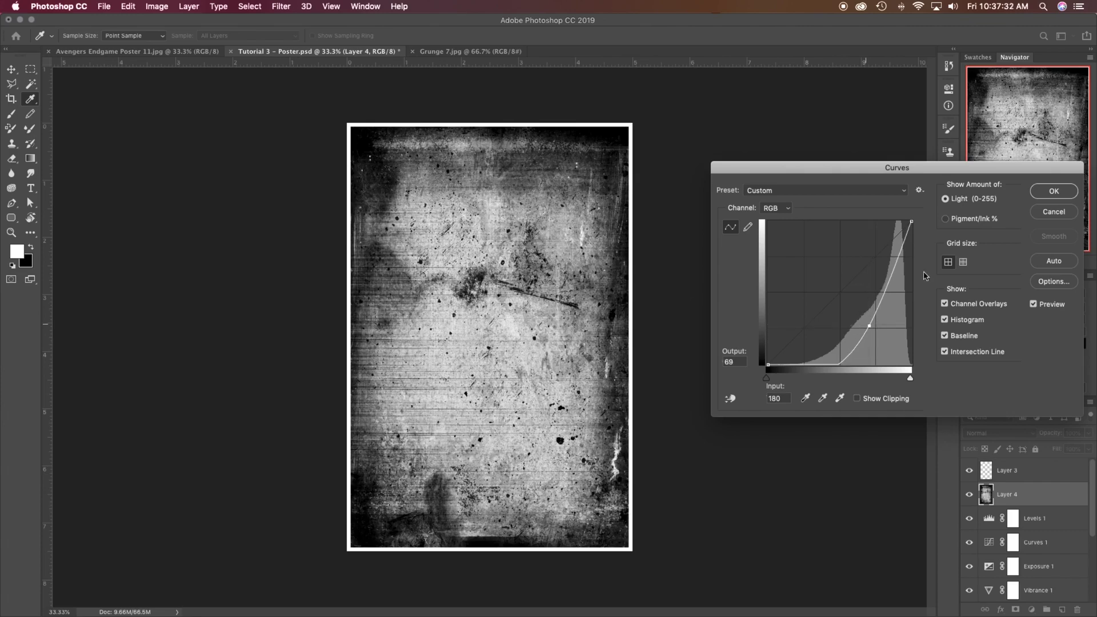
click(1054, 191)
click(1000, 433)
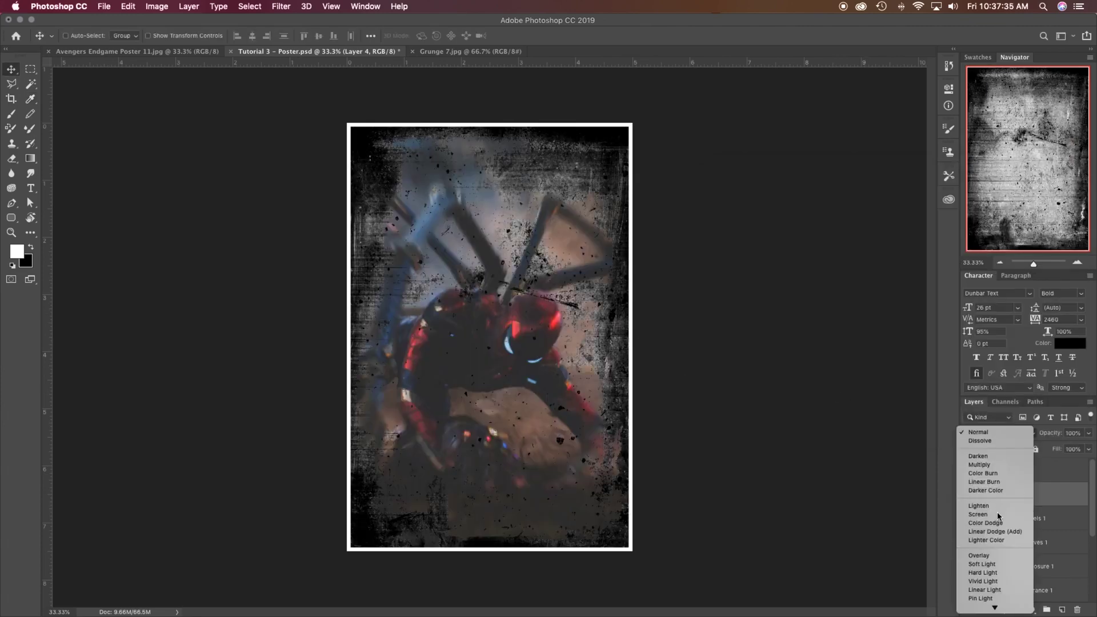
click(1002, 514)
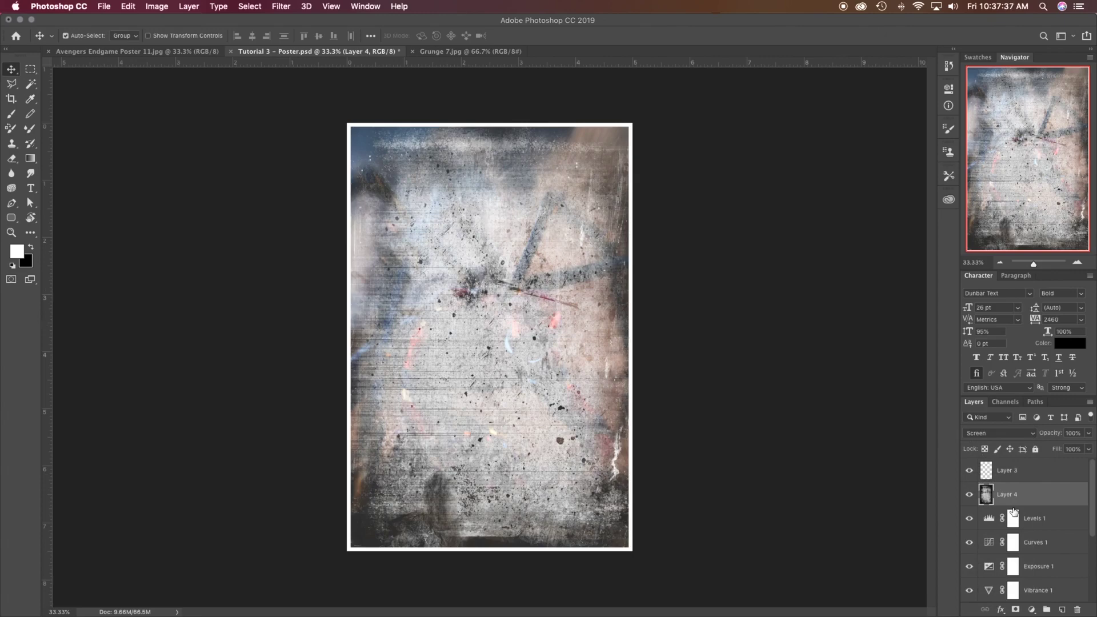
Invert the tones of the grunge texture on Layer 4 and check the available image adjustments
key(super+m)
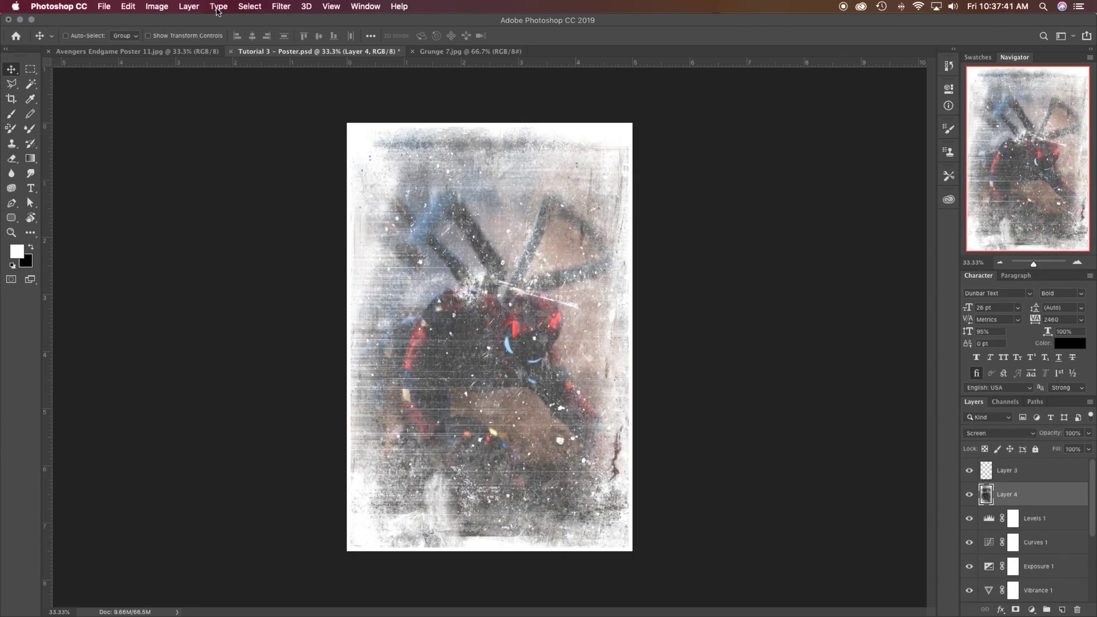
click(163, 8)
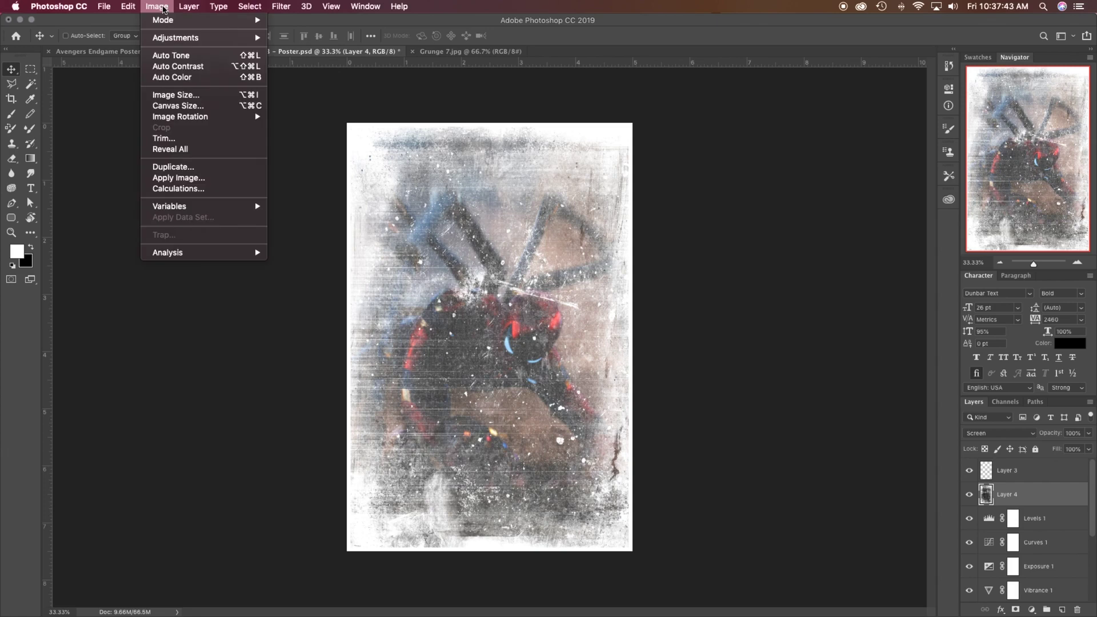
mouse_move(179, 40)
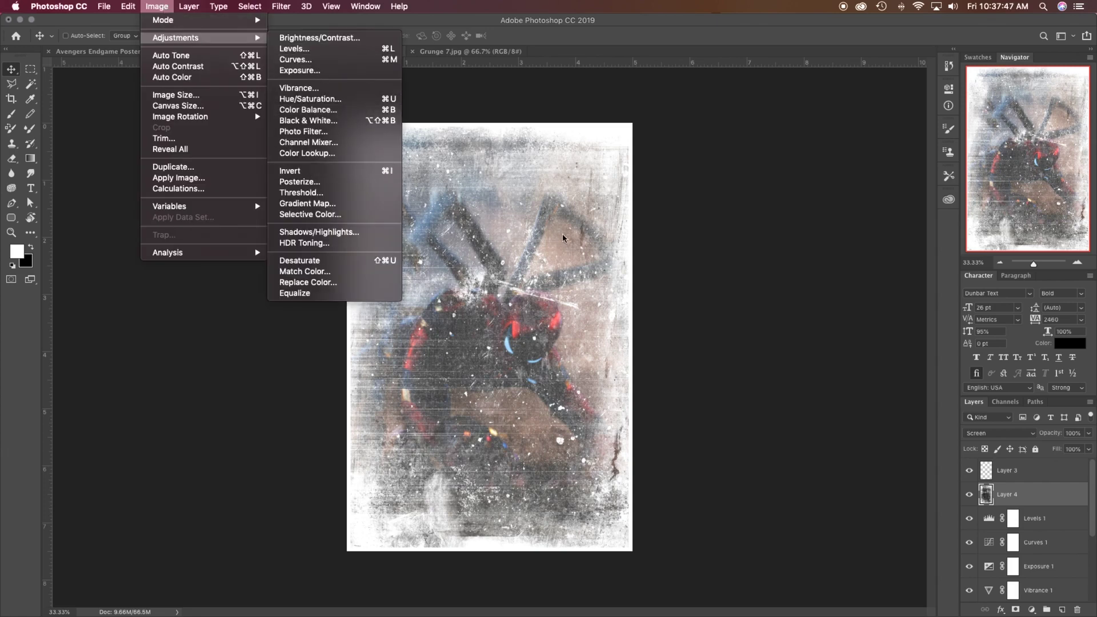
click(579, 223)
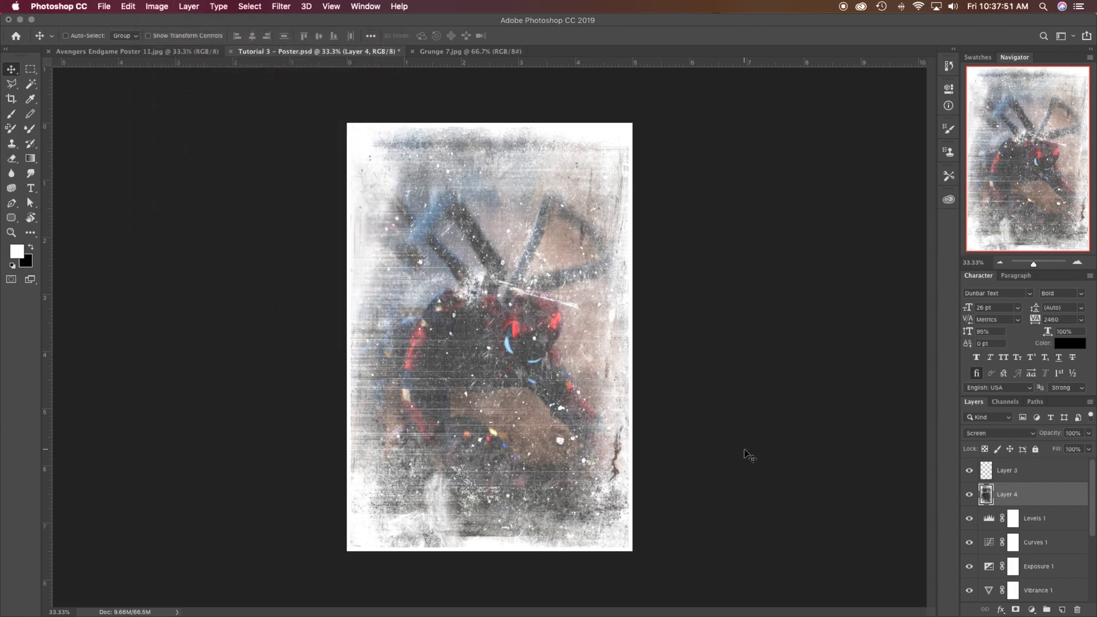
Darken the inverted grunge texture with a Curves point at input 169, output 66
key(super+m)
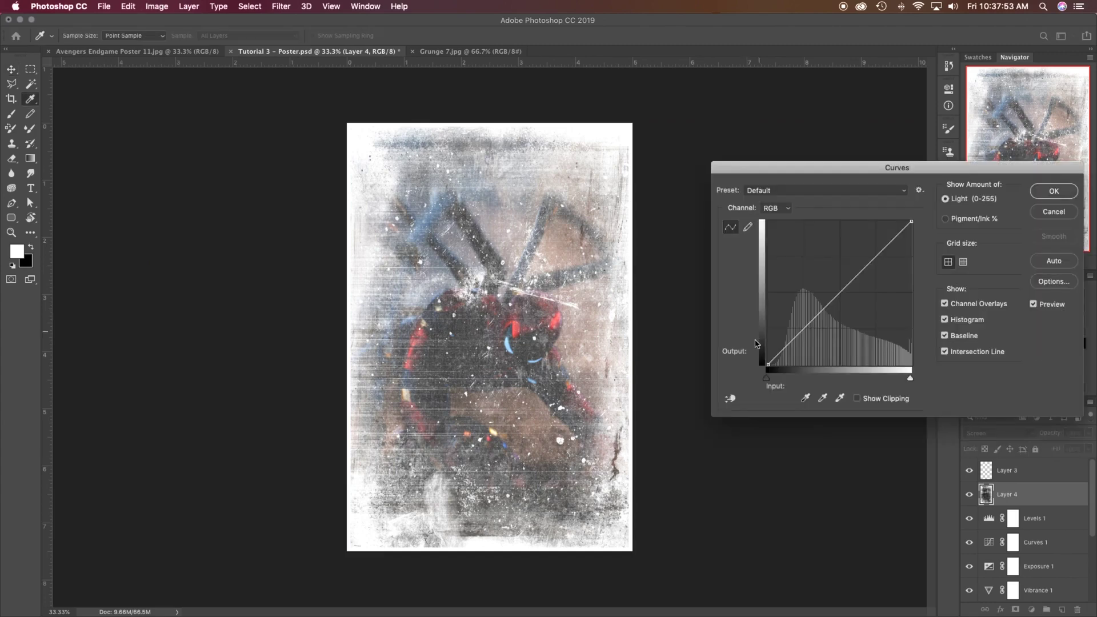
drag(828, 324, 863, 329)
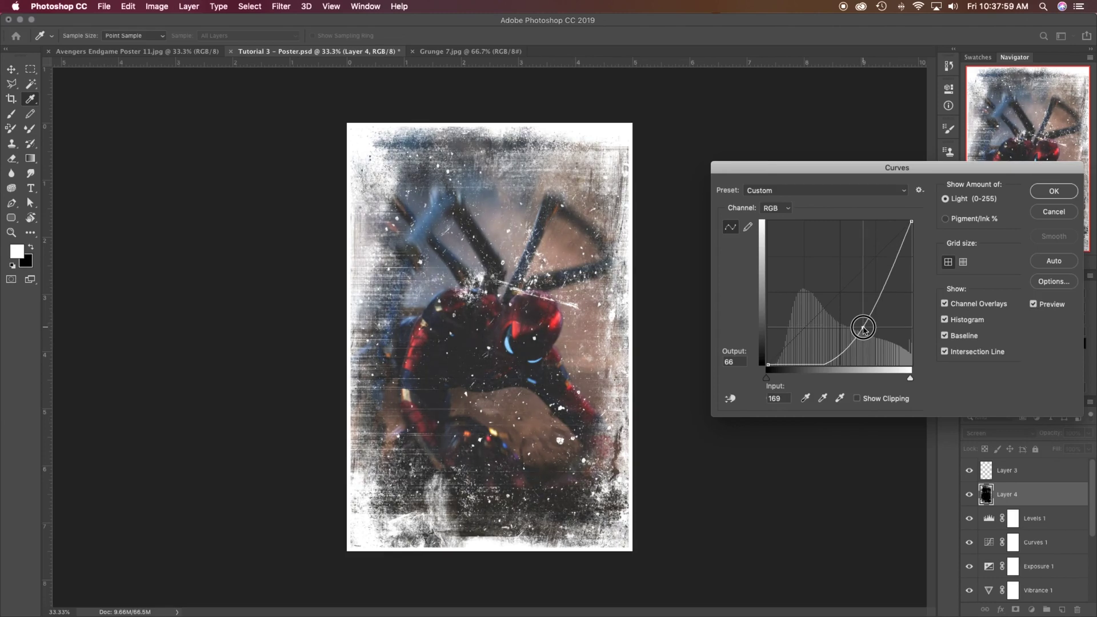
click(1044, 189)
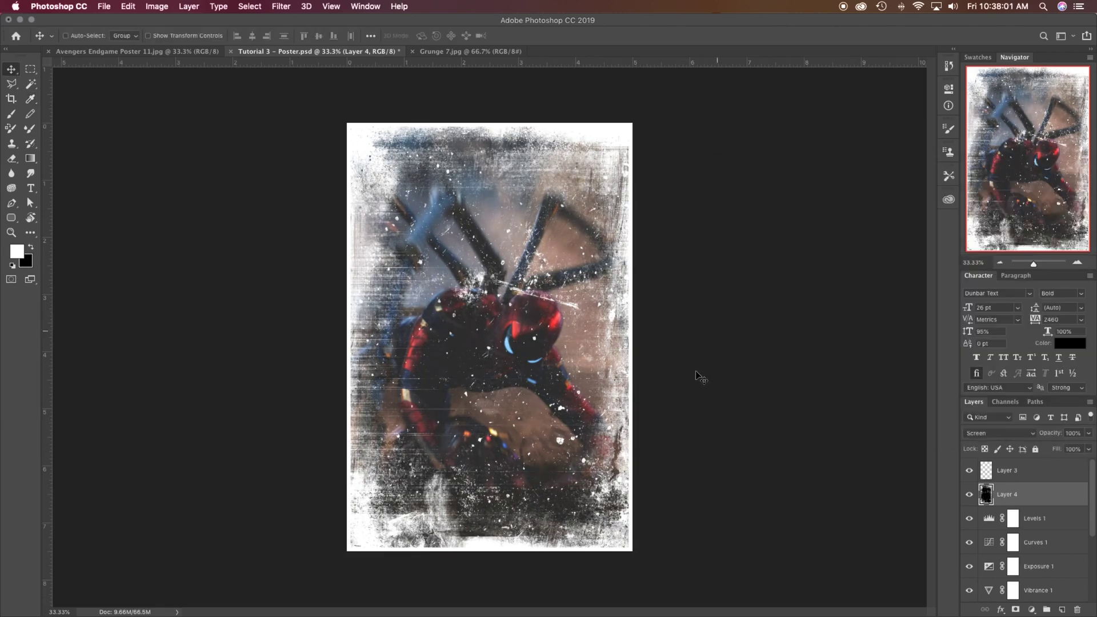
Scale the grunge texture on Layer 4 to about 124%, stretching it past the poster edges, and lower its opacity to 29%
key(v)
key(ctrl+t)
drag(490, 123, 490, 86)
drag(489, 550, 497, 598)
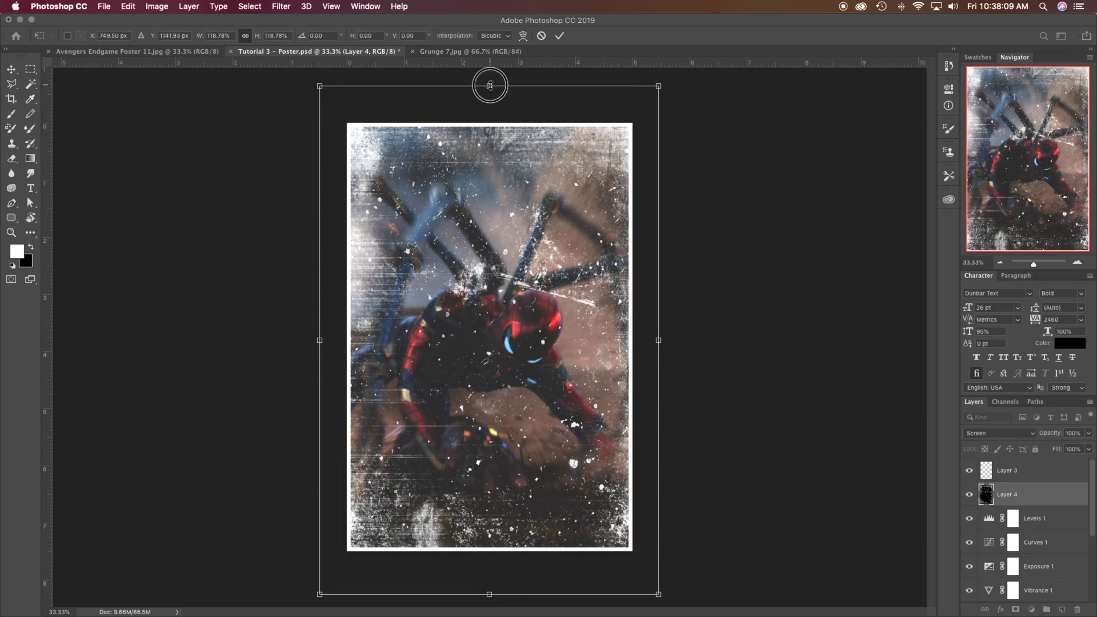
drag(490, 85, 489, 65)
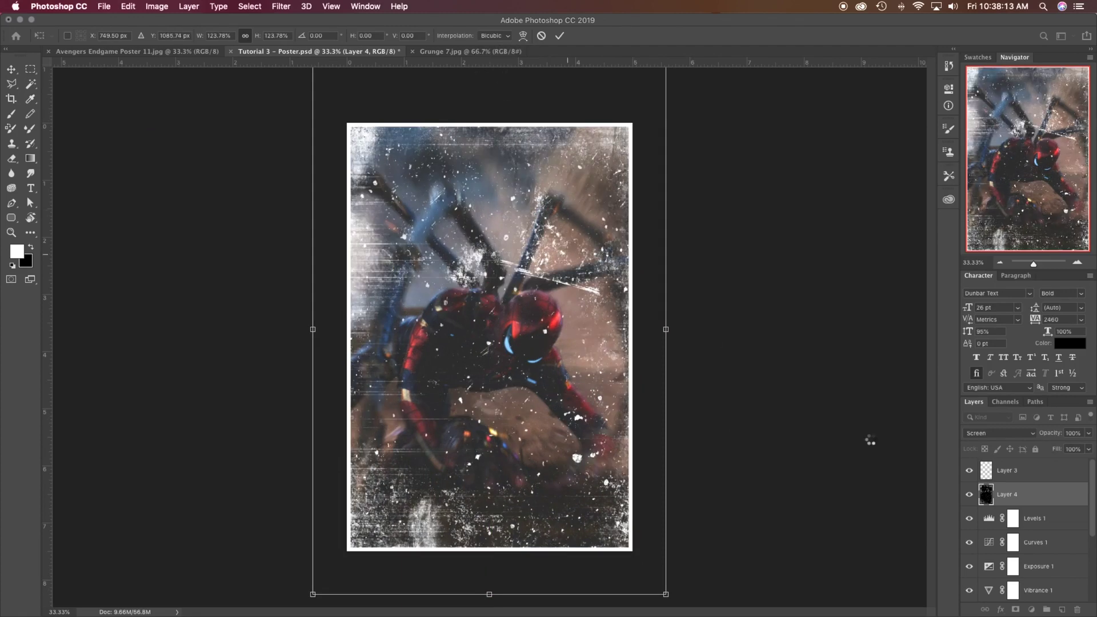
key(Return)
drag(1052, 434, 1016, 433)
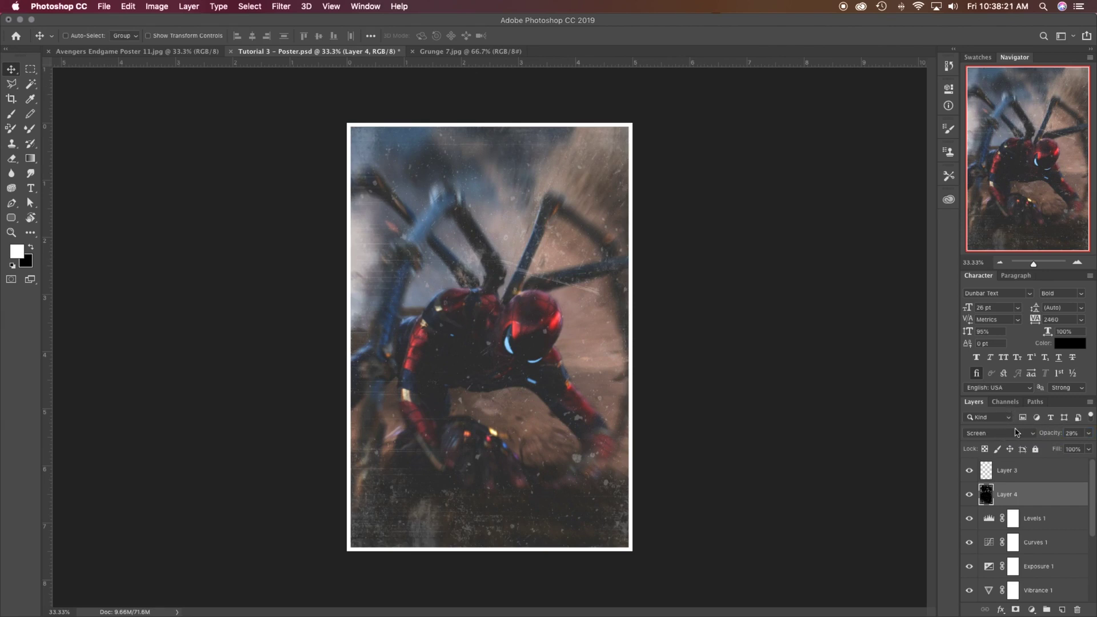
Compare the poster with the reference Avengers Endgame Poster 11.jpg and close Grunge 7.jpg
click(119, 50)
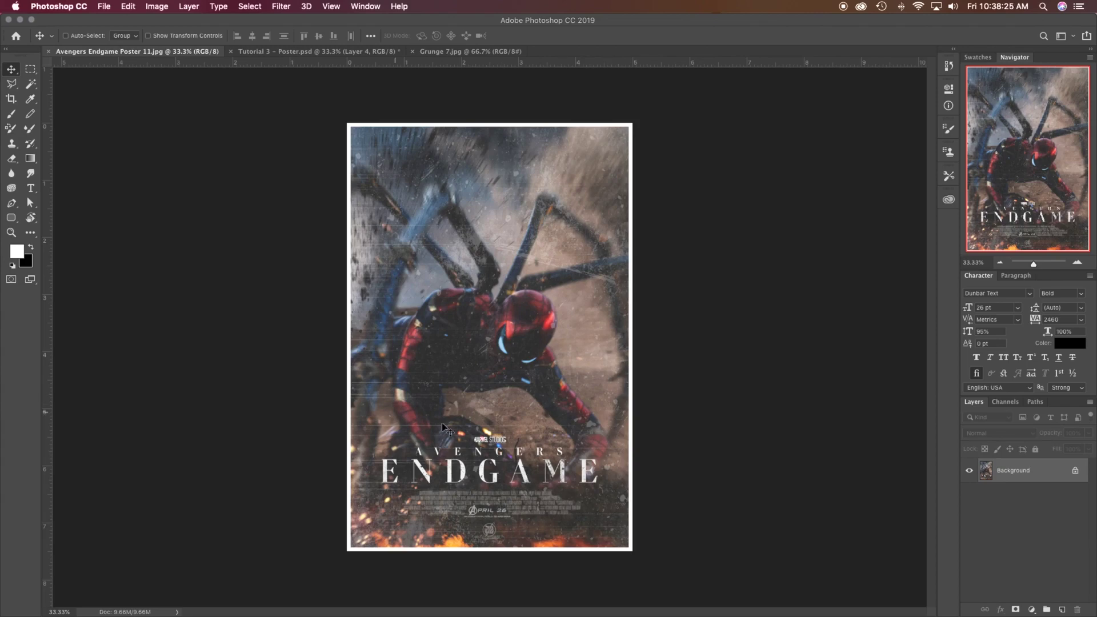
click(446, 52)
drag(438, 94, 543, 102)
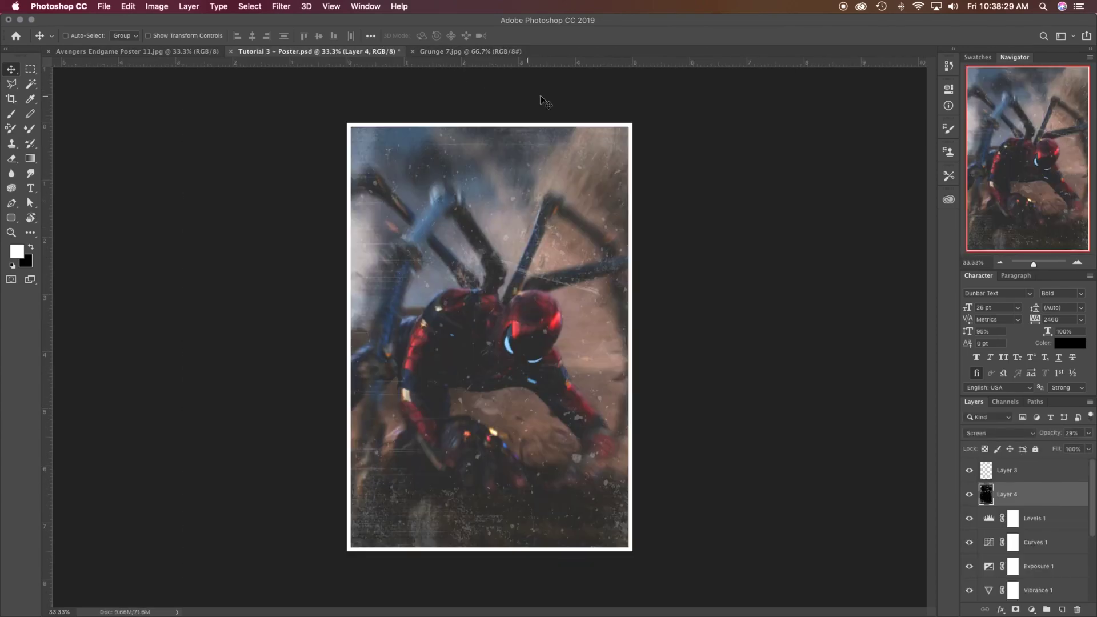
click(413, 51)
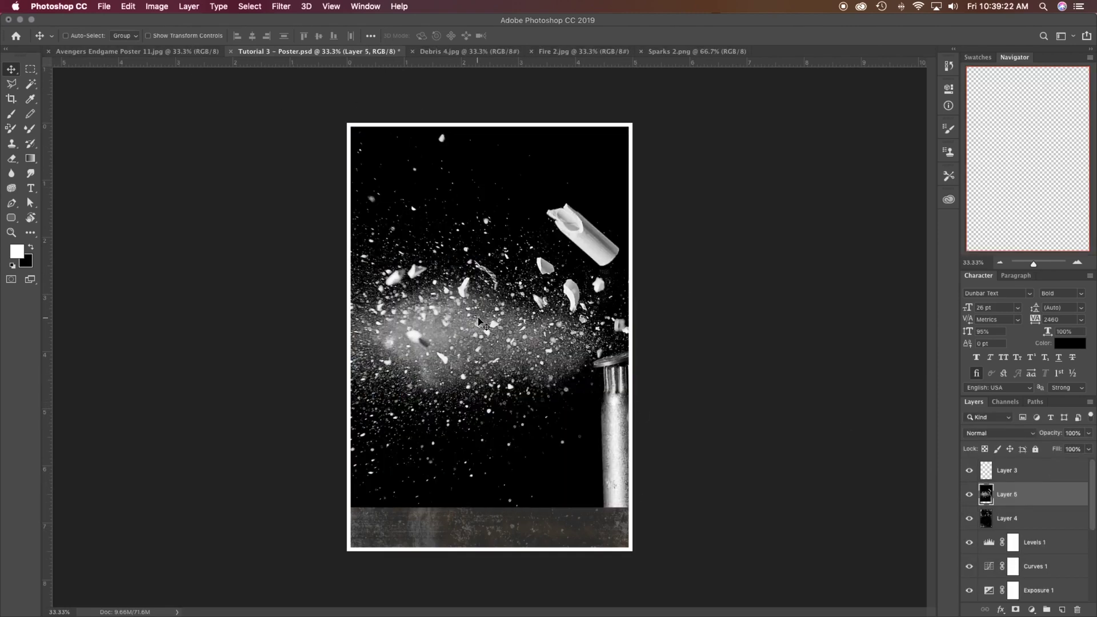
Invert the debris image on Layer 5 and set its blend mode to Multiply
key(super+i)
click(991, 439)
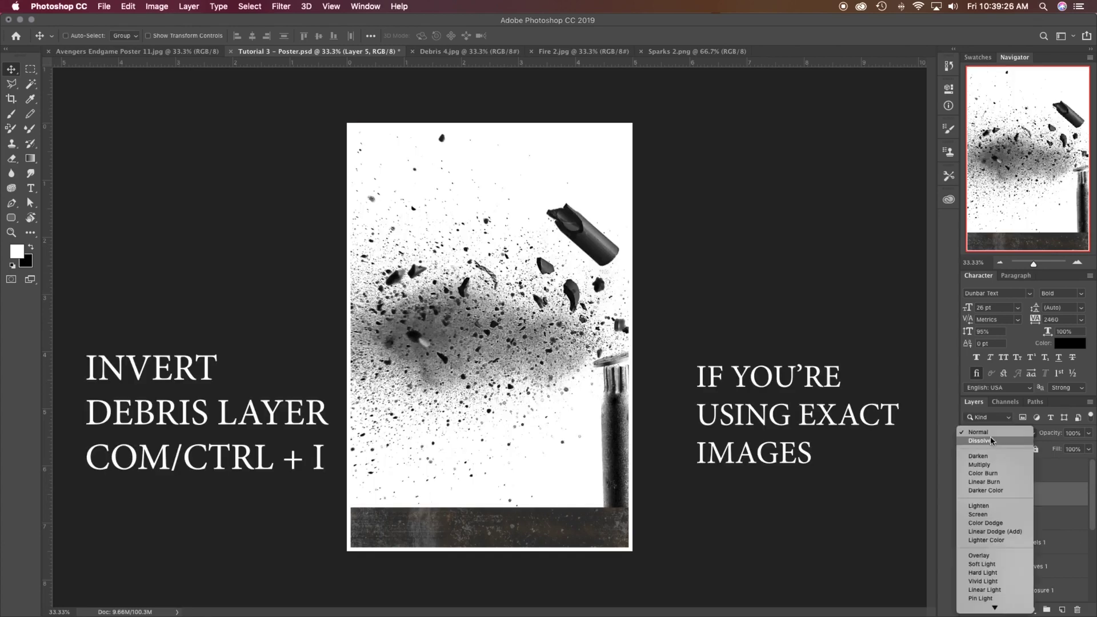
click(992, 463)
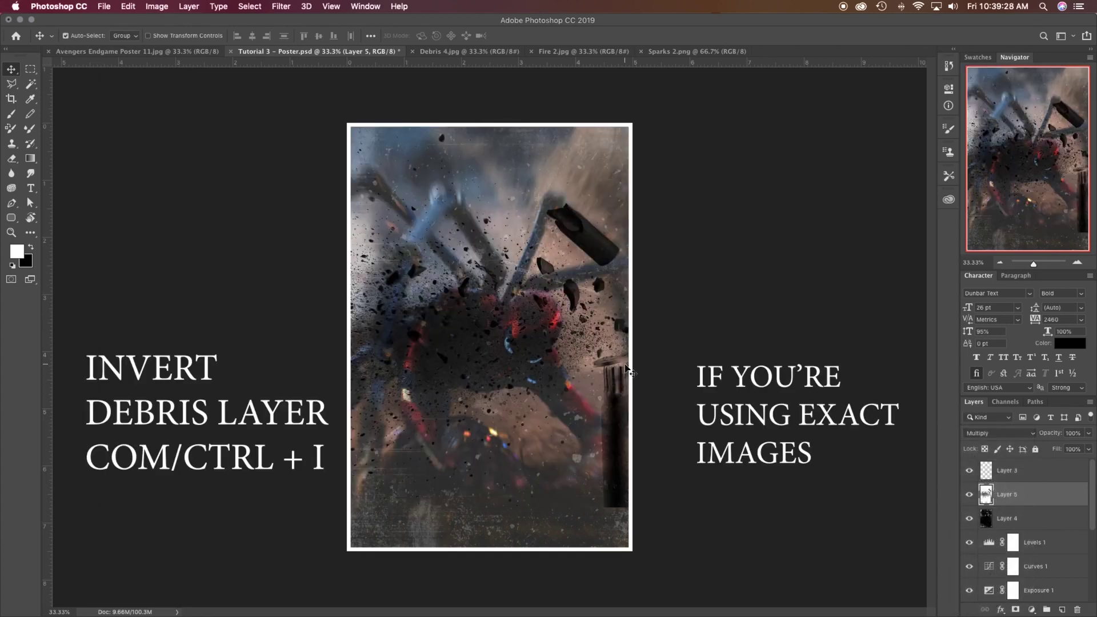
Rotate, enlarge and reposition the debris on Layer 5 so it gathers in the poster's upper-left area
key(super+t)
drag(796, 299, 442, 543)
drag(516, 359, 362, 387)
drag(570, 296, 563, 404)
drag(407, 260, 448, 306)
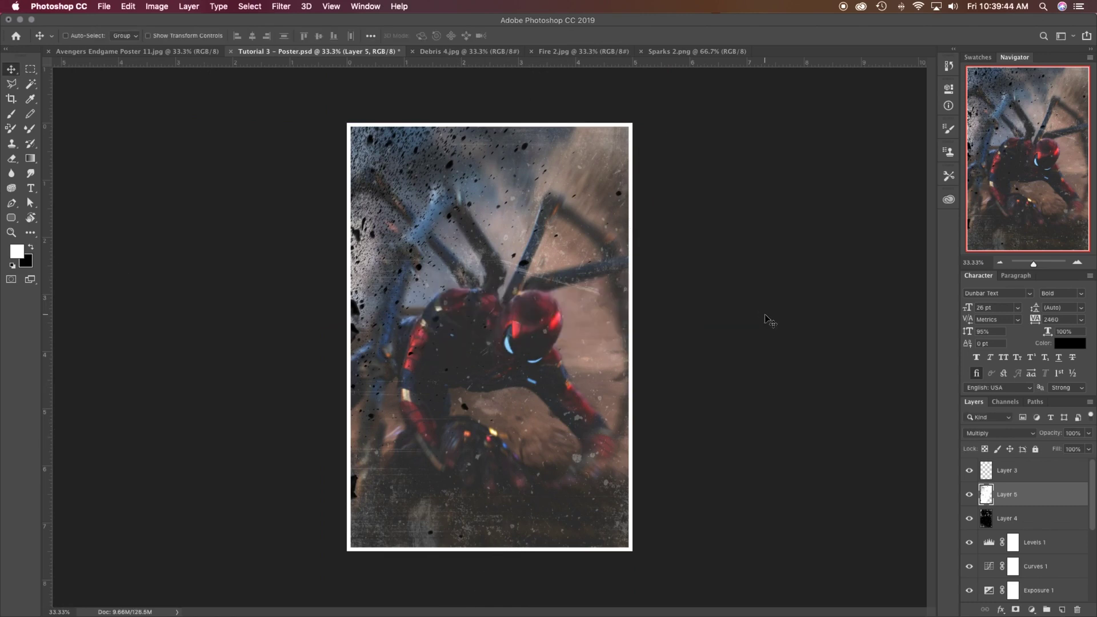
Darken the debris on Layer 5 with a Curves point at input 115, output 48
key(super+m)
drag(825, 308, 833, 340)
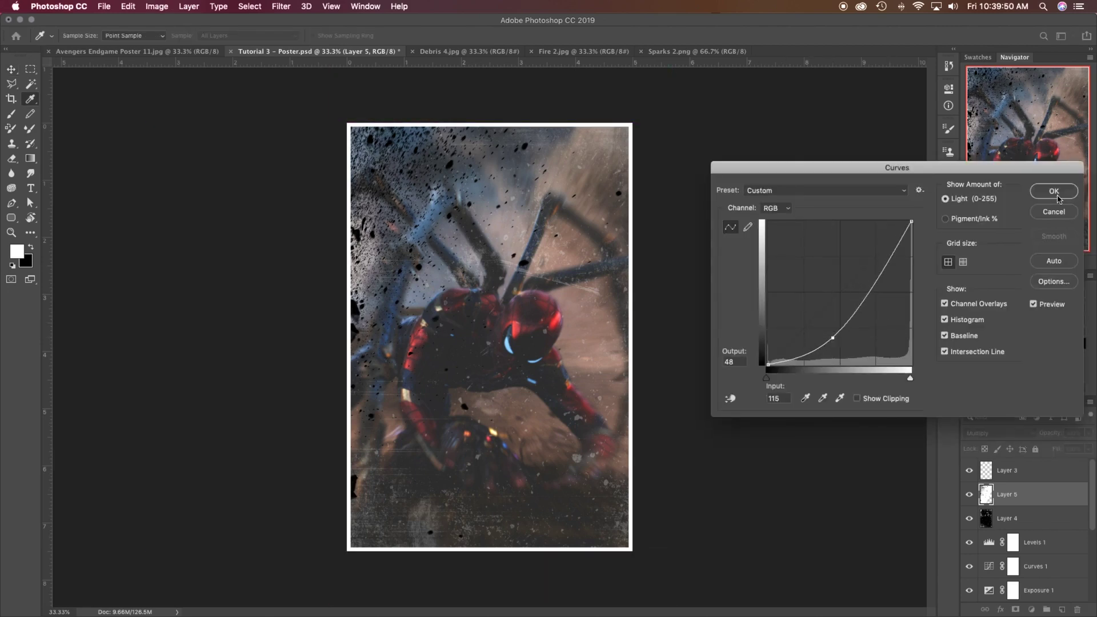
key(Return)
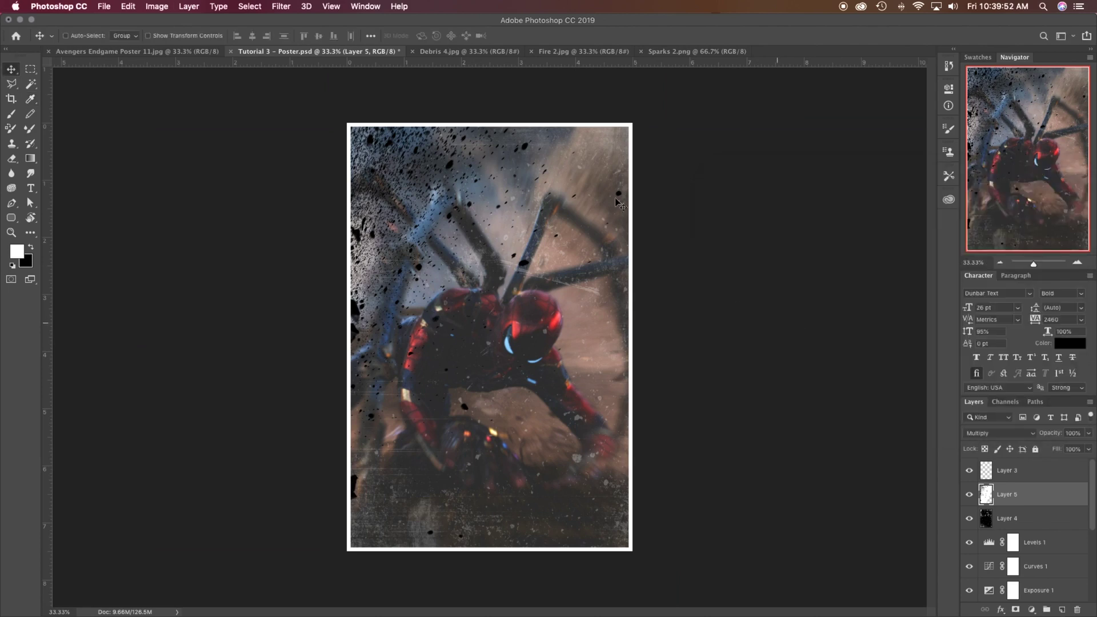
Toggle the visibility of debris Layer 5 to compare the poster with and without it
click(280, 6)
mouse_move(323, 142)
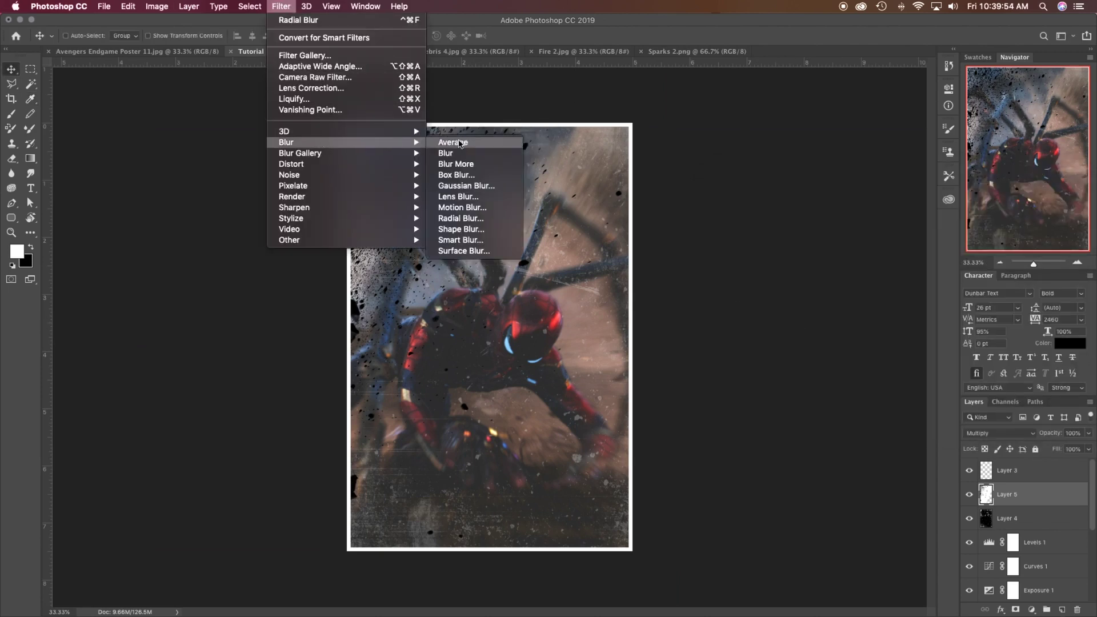
click(676, 237)
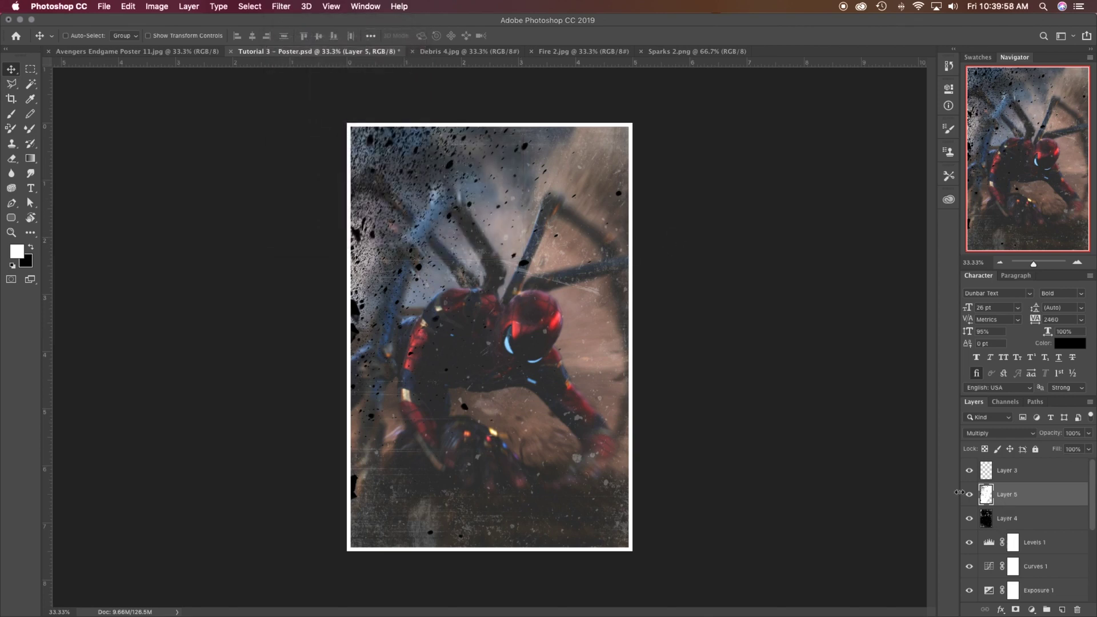
click(969, 495)
click(969, 495)
click(969, 495)
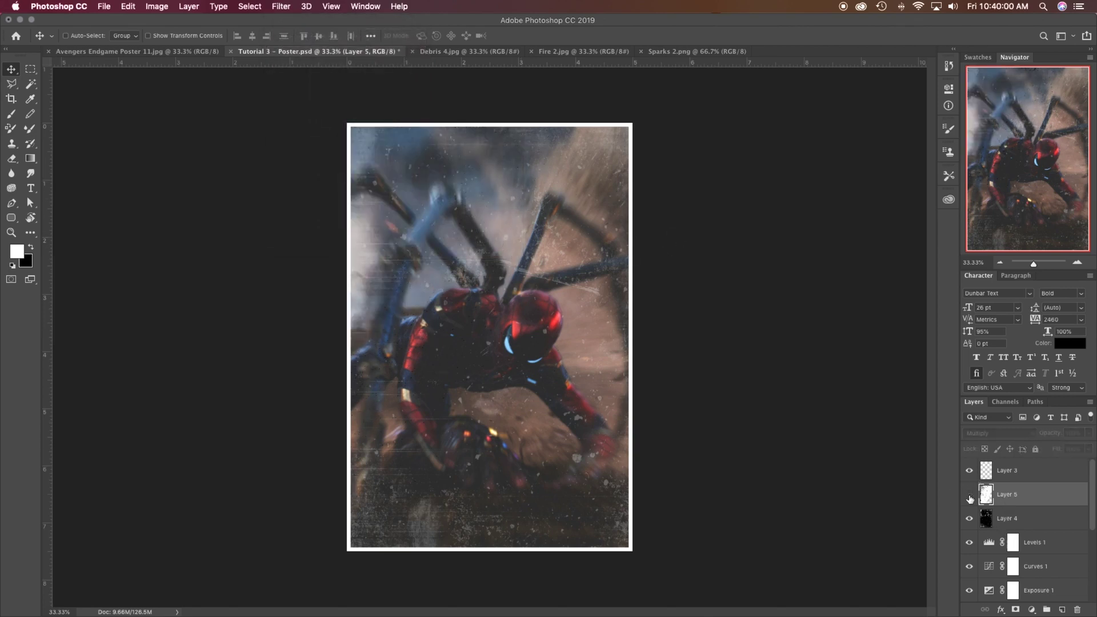
click(970, 497)
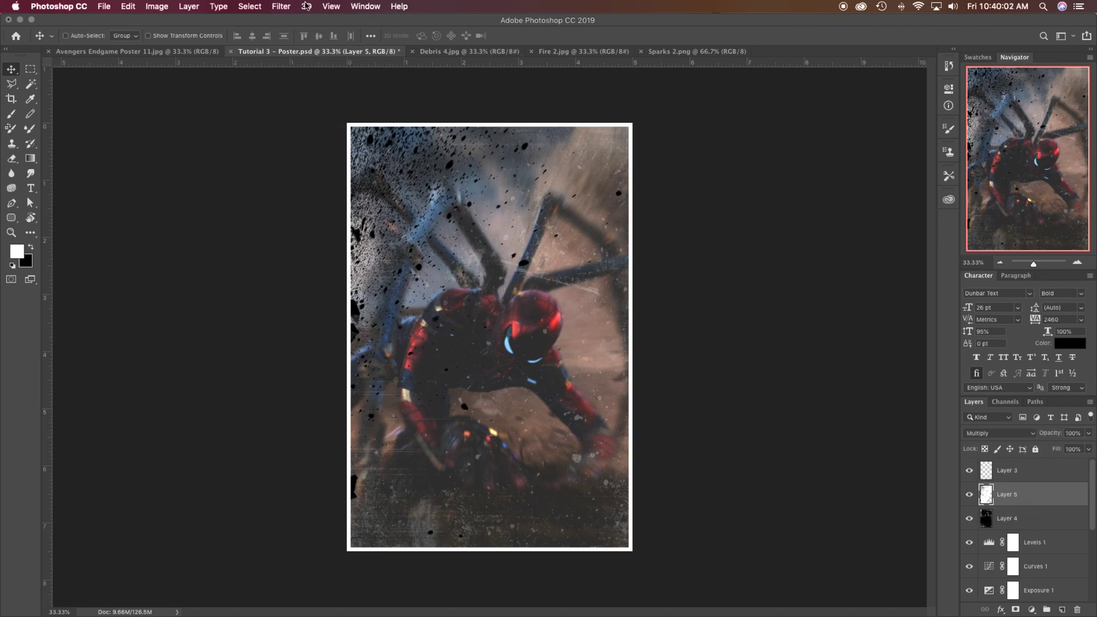
Try a Zoom Radial Blur with amount 14 and Good quality on the debris layer
click(281, 7)
mouse_move(345, 144)
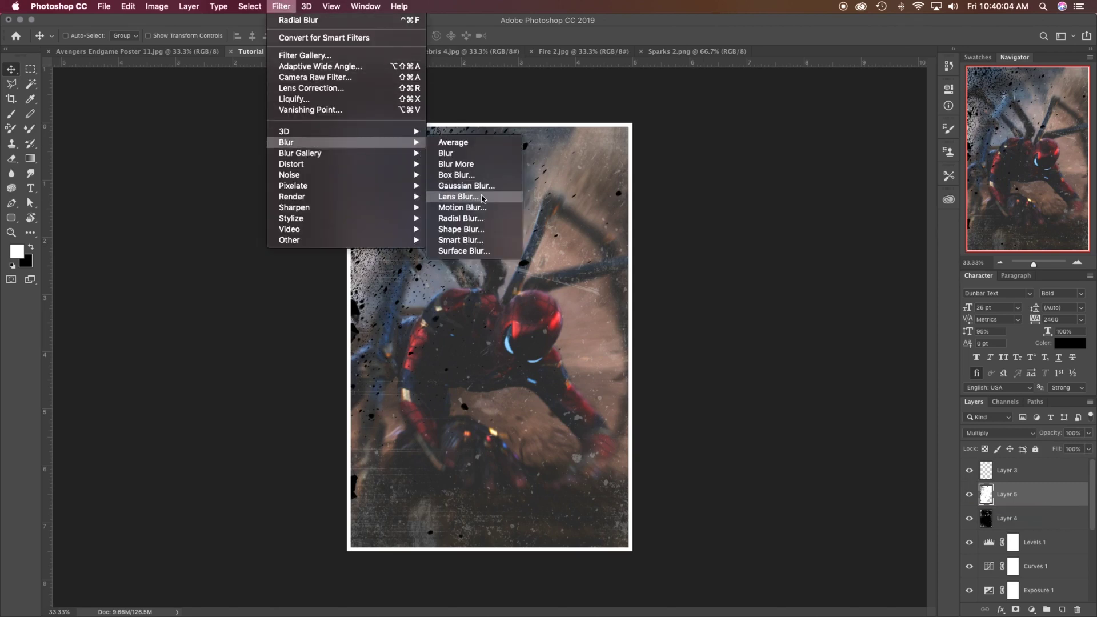
click(471, 219)
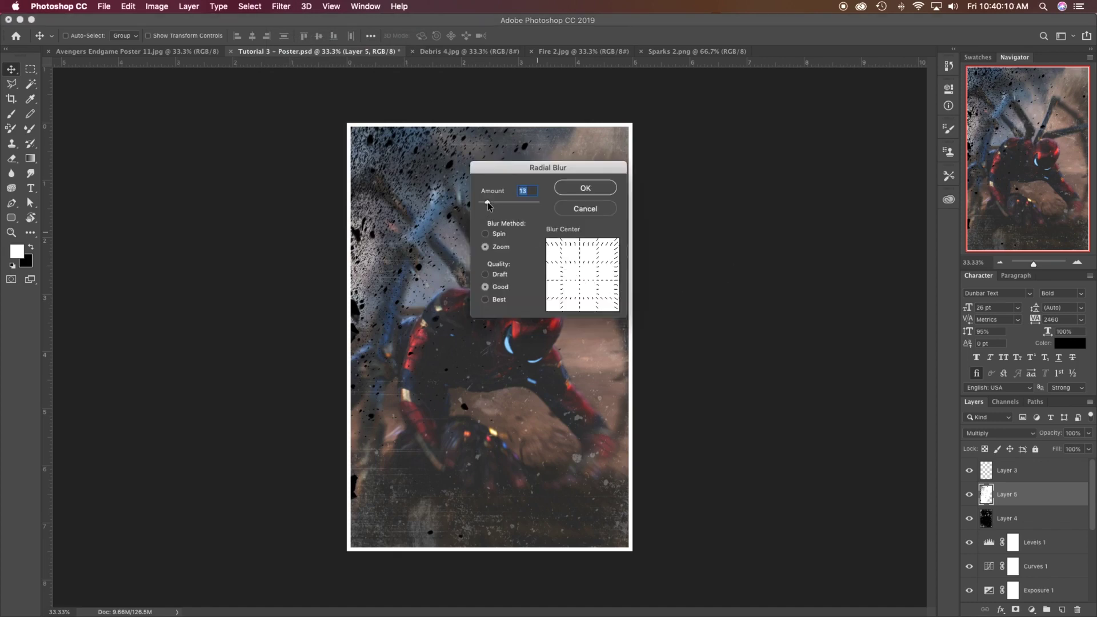
drag(489, 206, 491, 203)
click(575, 192)
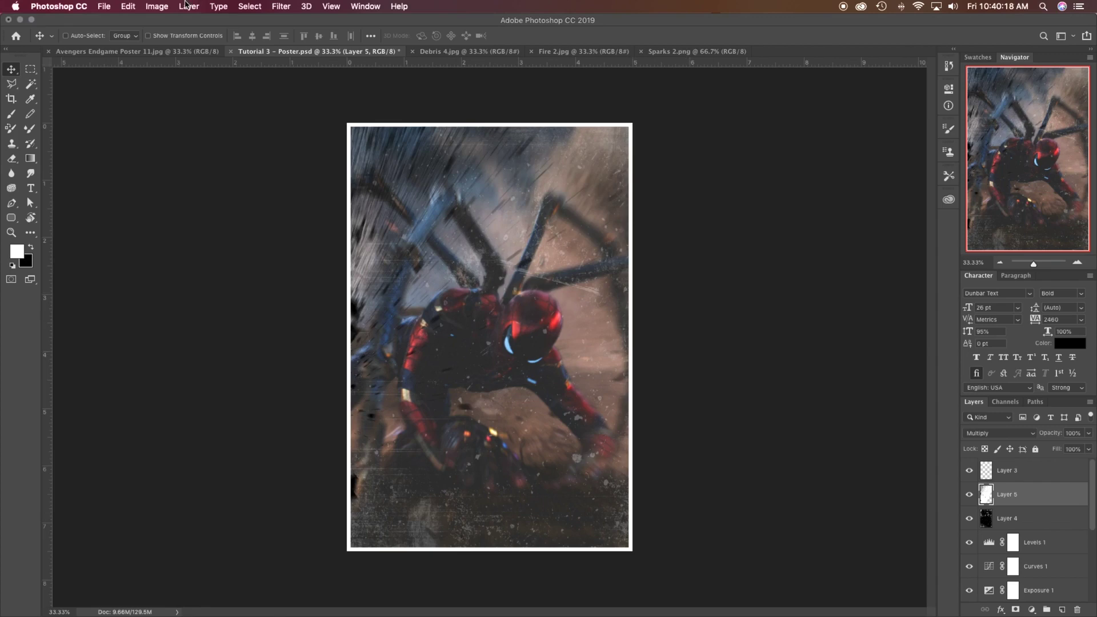
click(128, 6)
click(210, 43)
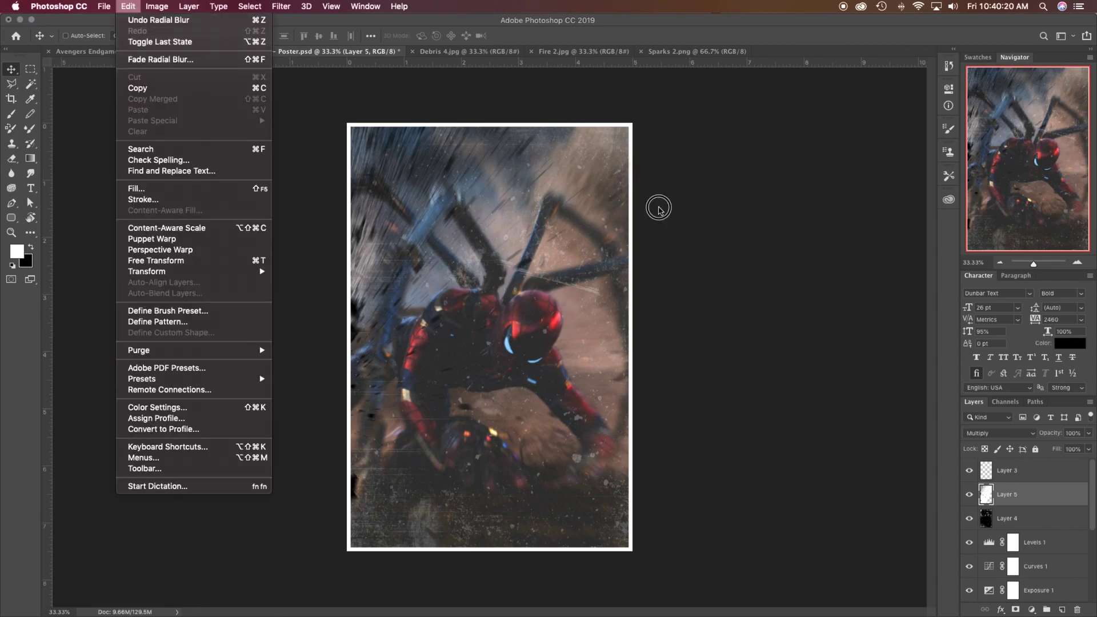
Try a weaker Zoom Radial Blur with amount 10 and Good quality on debris Layer 5
click(282, 6)
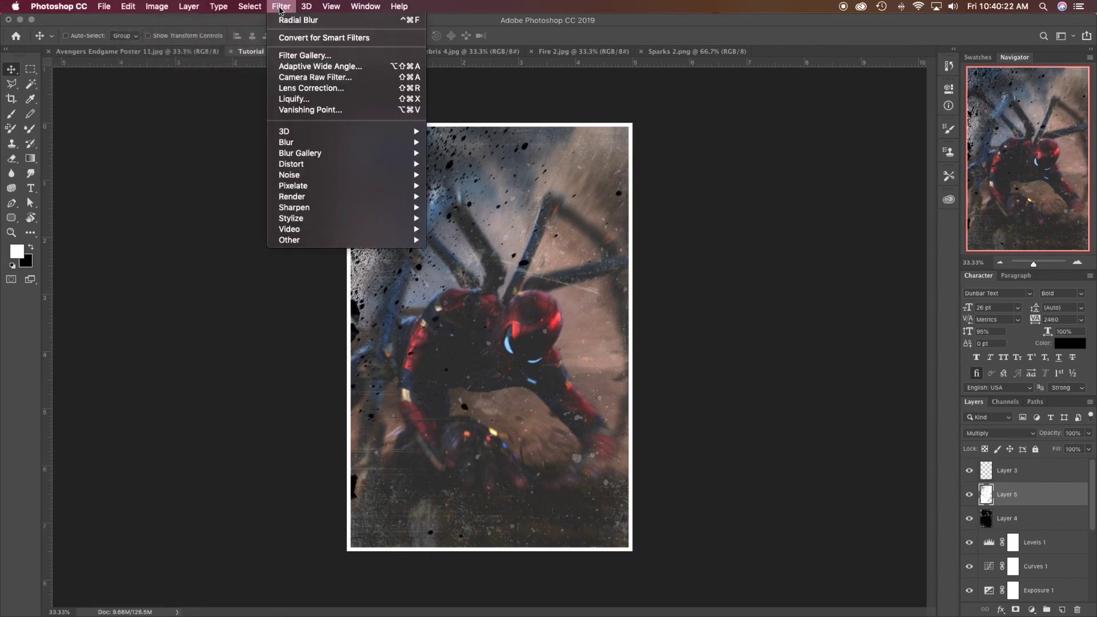
mouse_move(344, 143)
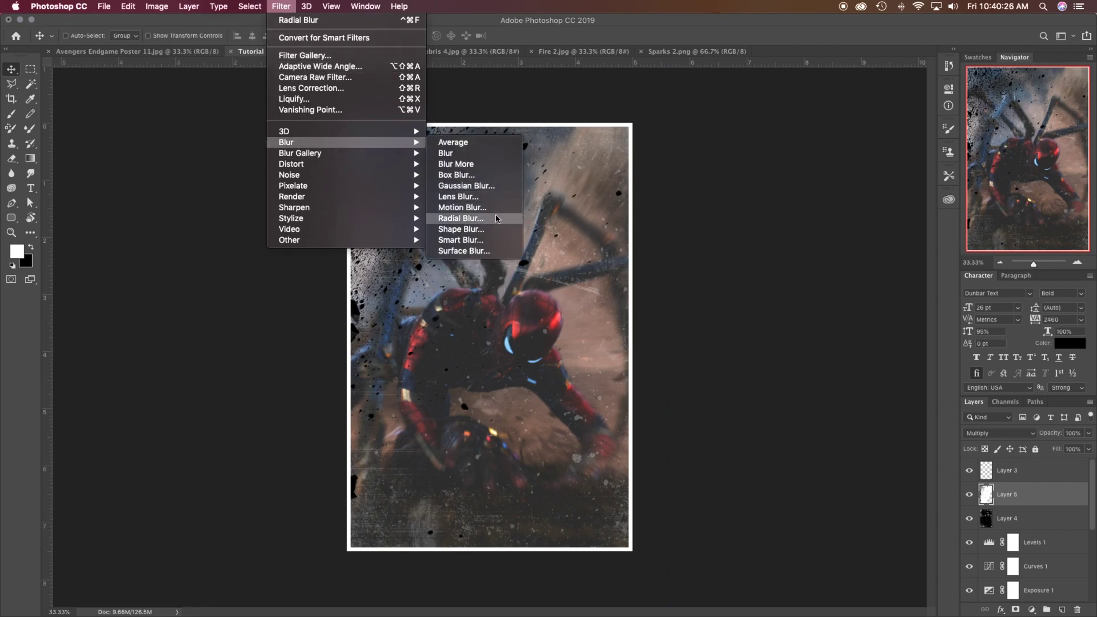
click(462, 208)
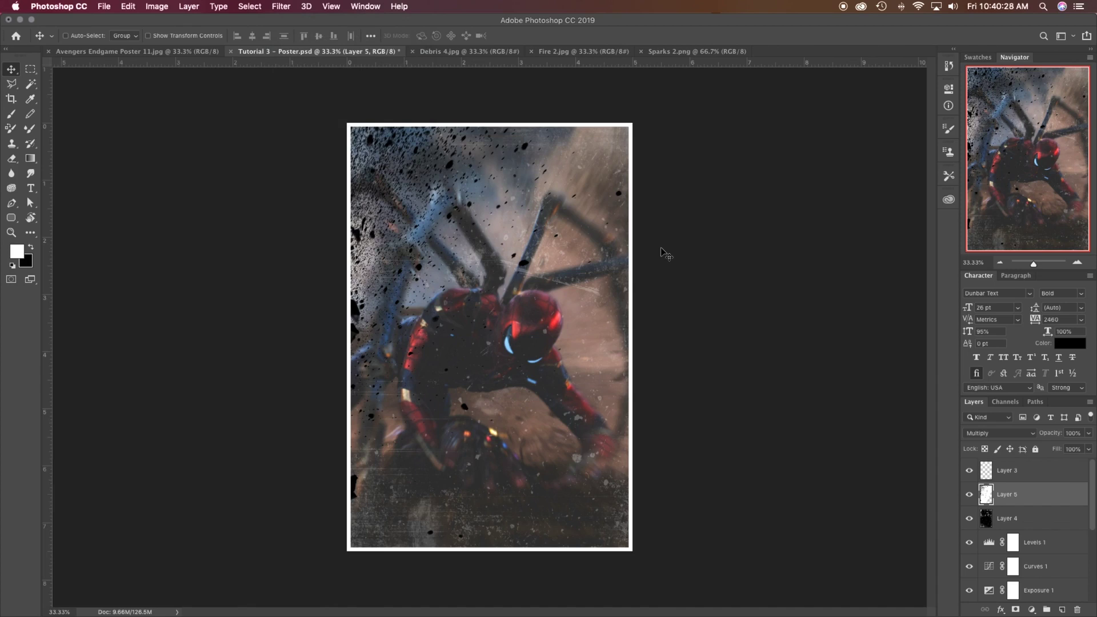
click(527, 191)
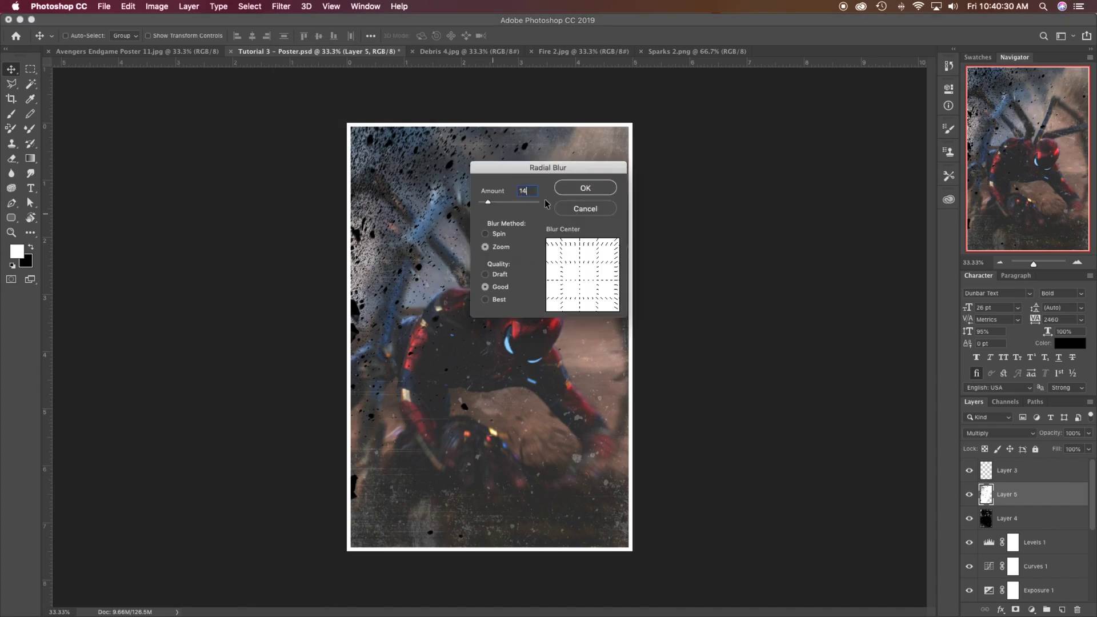
key(BackSpace)
key(Return)
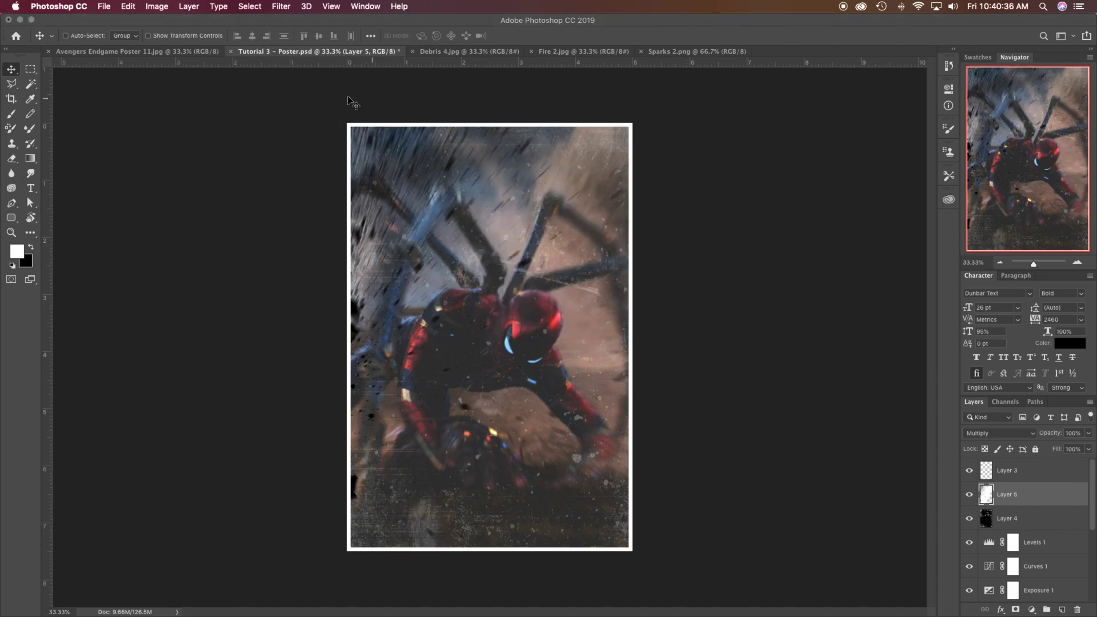
Check the reference poster and try moving debris Layer 5 below the adjustment layers, directly above Layer 2 copy
click(166, 52)
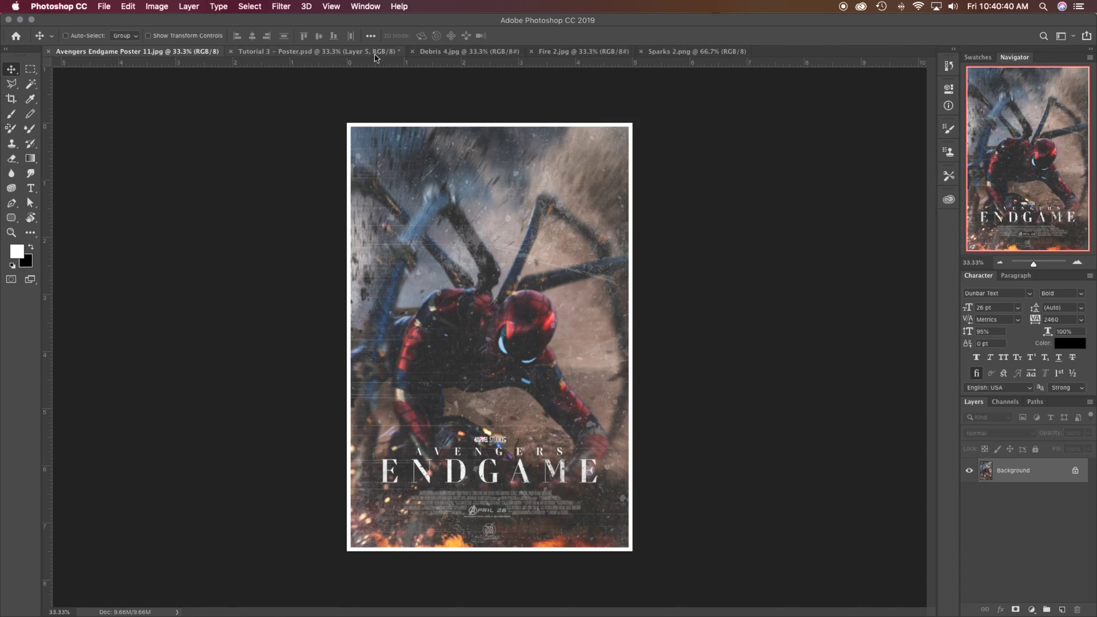
click(323, 51)
scroll(1028, 506, down, 3)
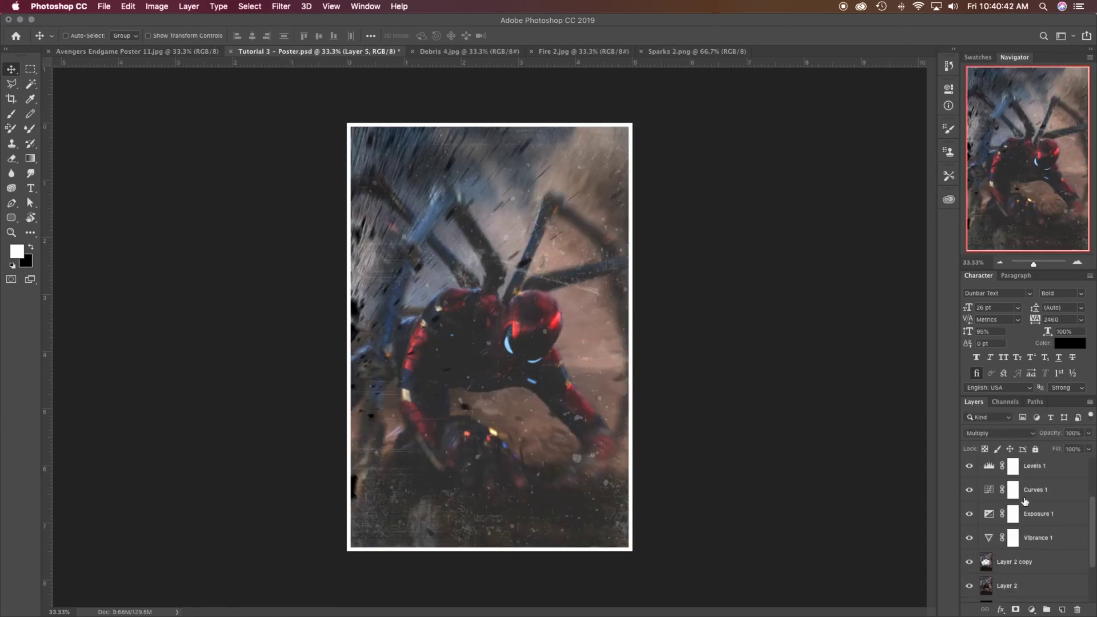
drag(1018, 466, 1023, 548)
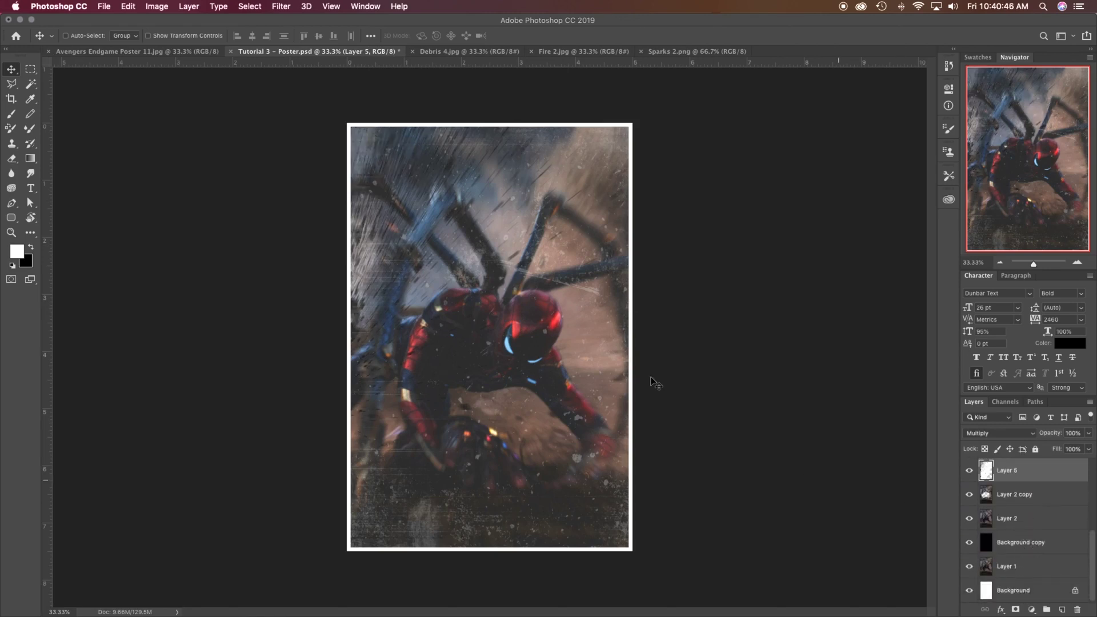
key(super+z)
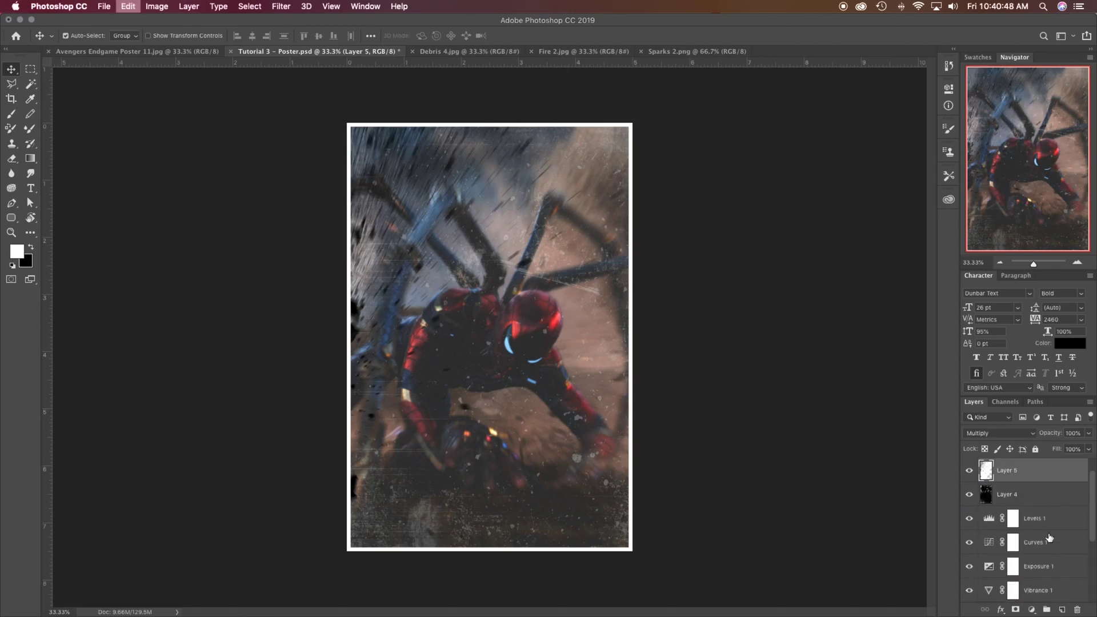
Shift the debris on Layer 5 further left so fewer particles cover the character
click(280, 6)
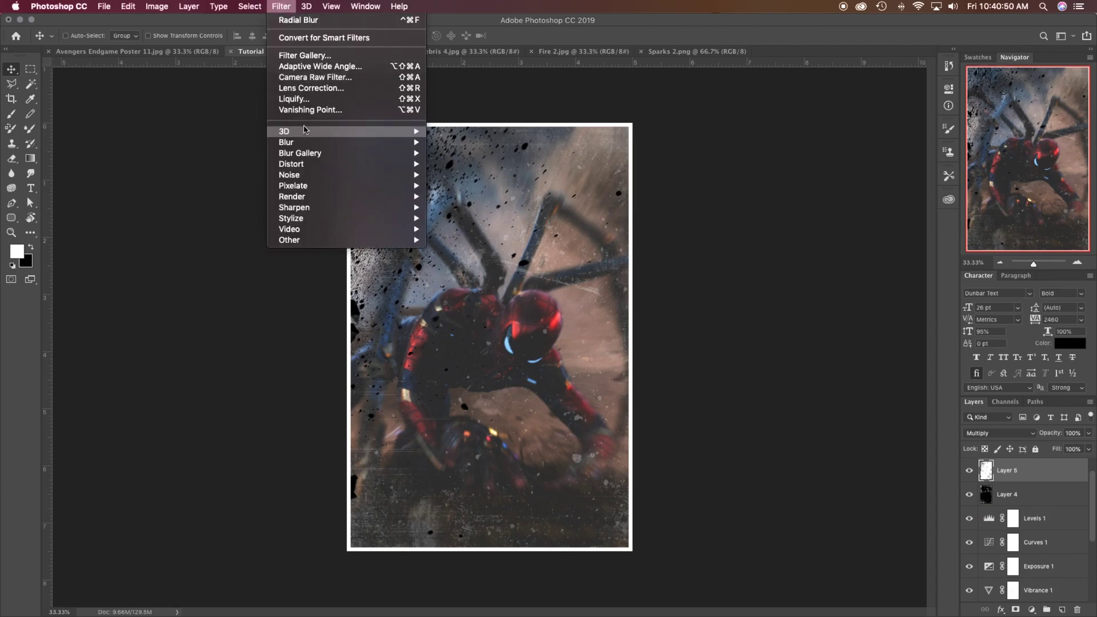
mouse_move(309, 143)
click(643, 240)
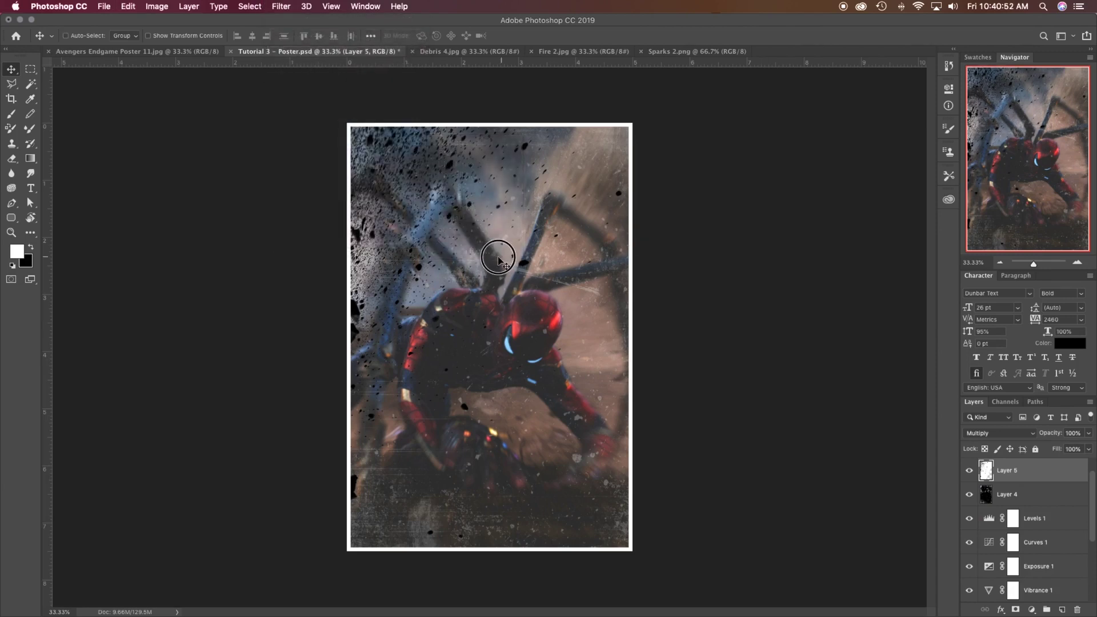
drag(500, 260, 441, 260)
Try a Spin Radial Blur with amount 10 and Good quality on the repositioned debris
click(280, 6)
mouse_move(321, 142)
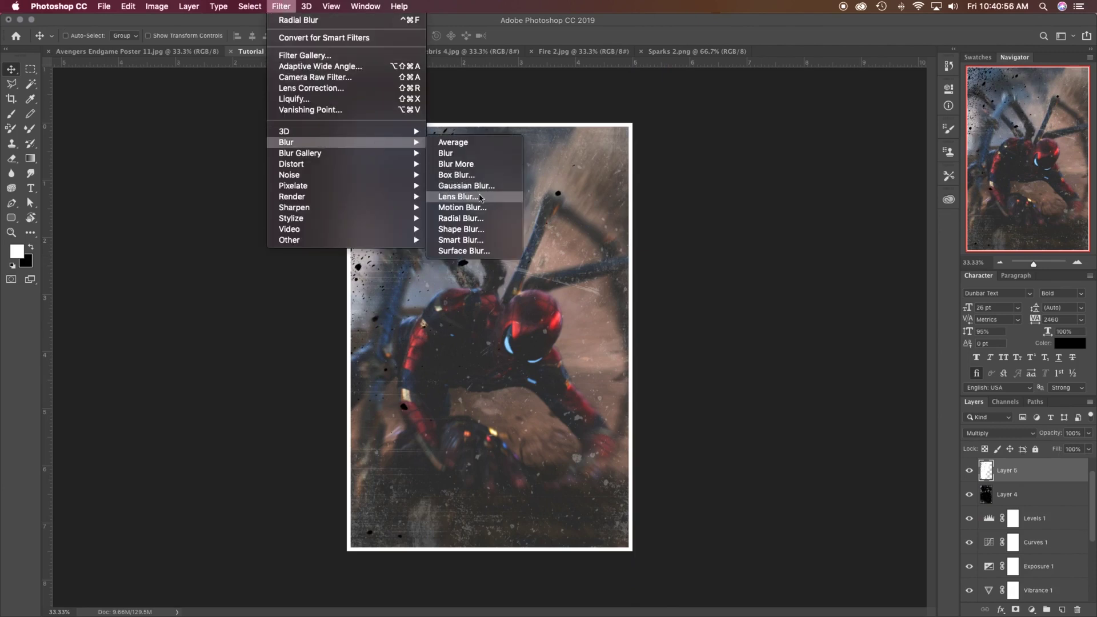
click(466, 218)
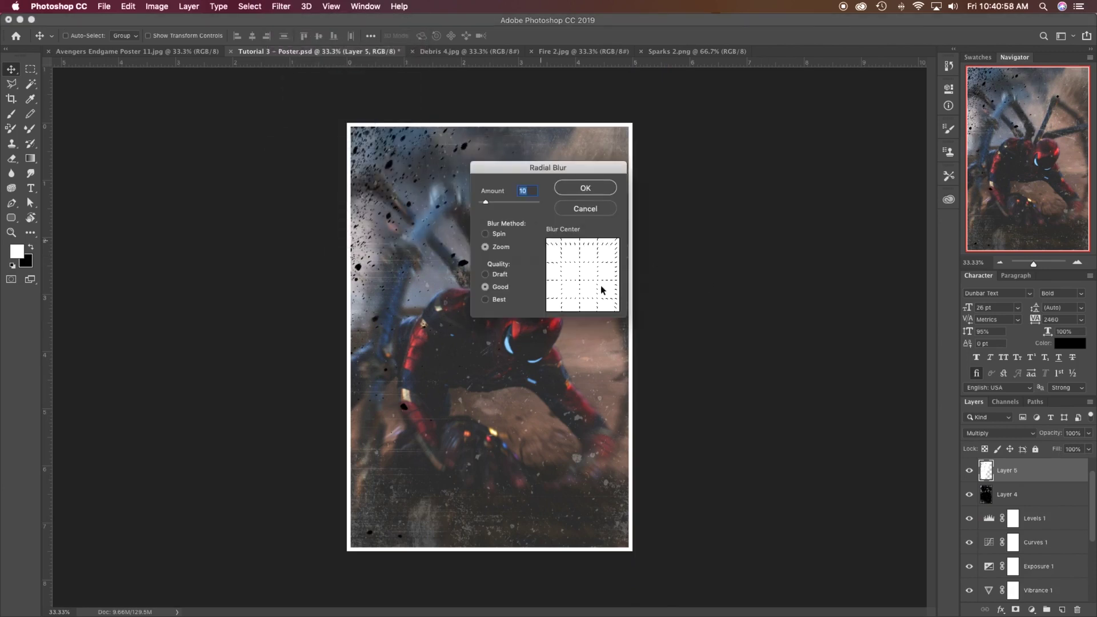
click(485, 234)
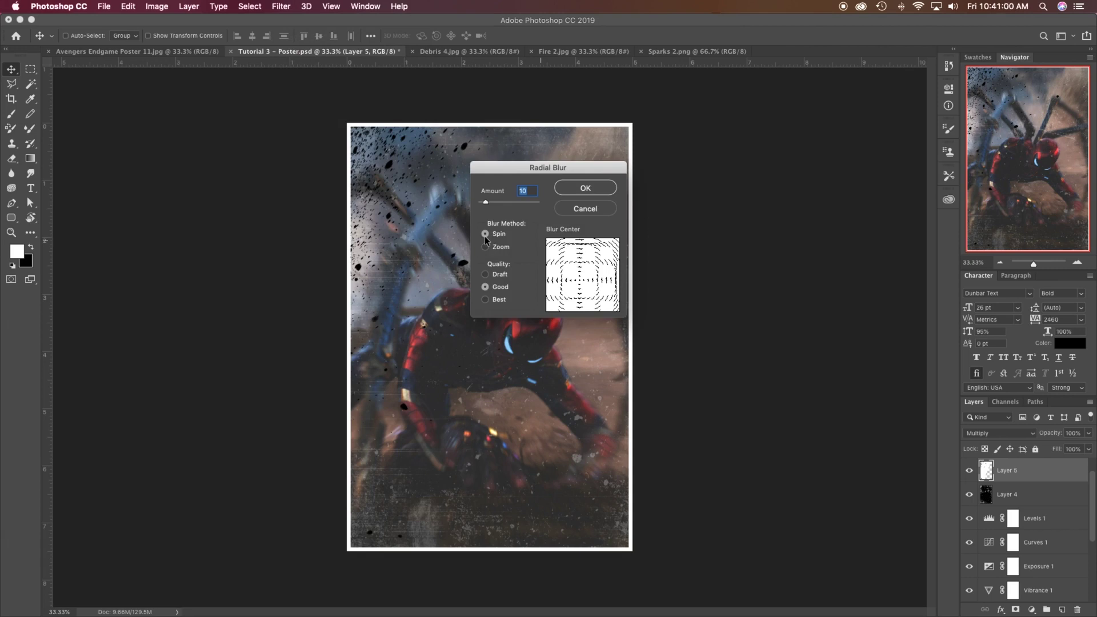
click(585, 188)
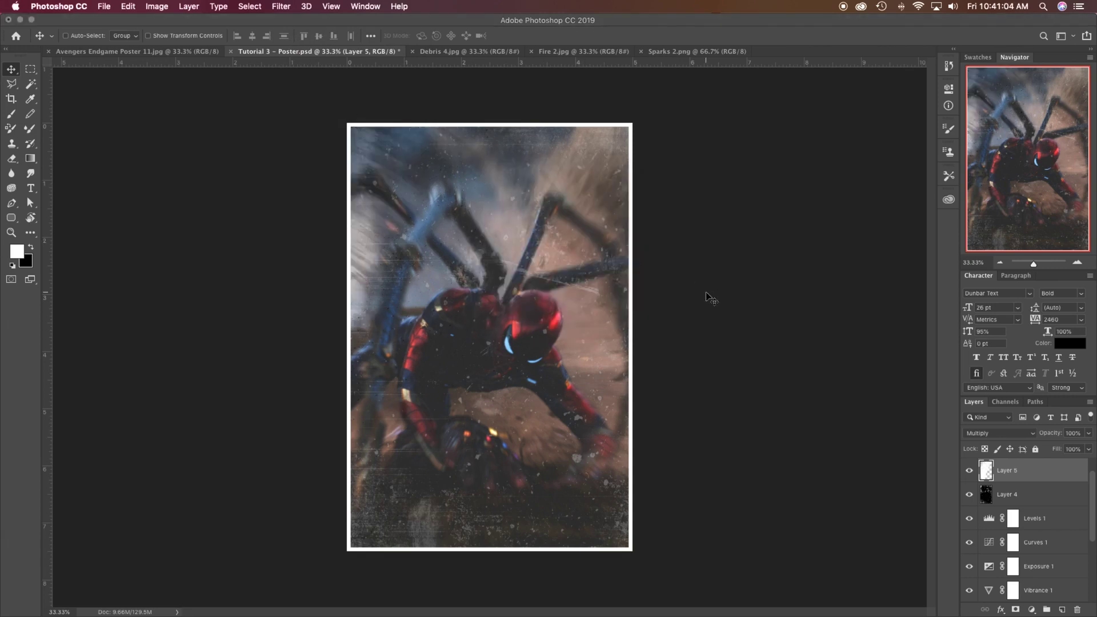
key(super+z)
Apply a Zoom Radial Blur with Good quality to the debris on Layer 5 and shift it slightly left
click(281, 6)
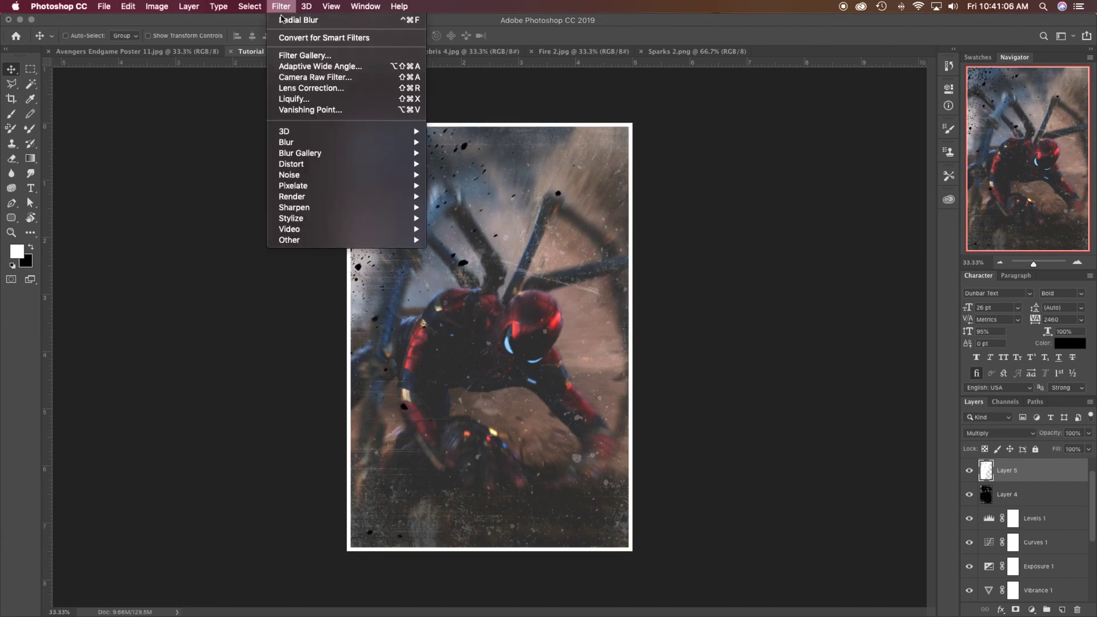
mouse_move(313, 143)
click(469, 218)
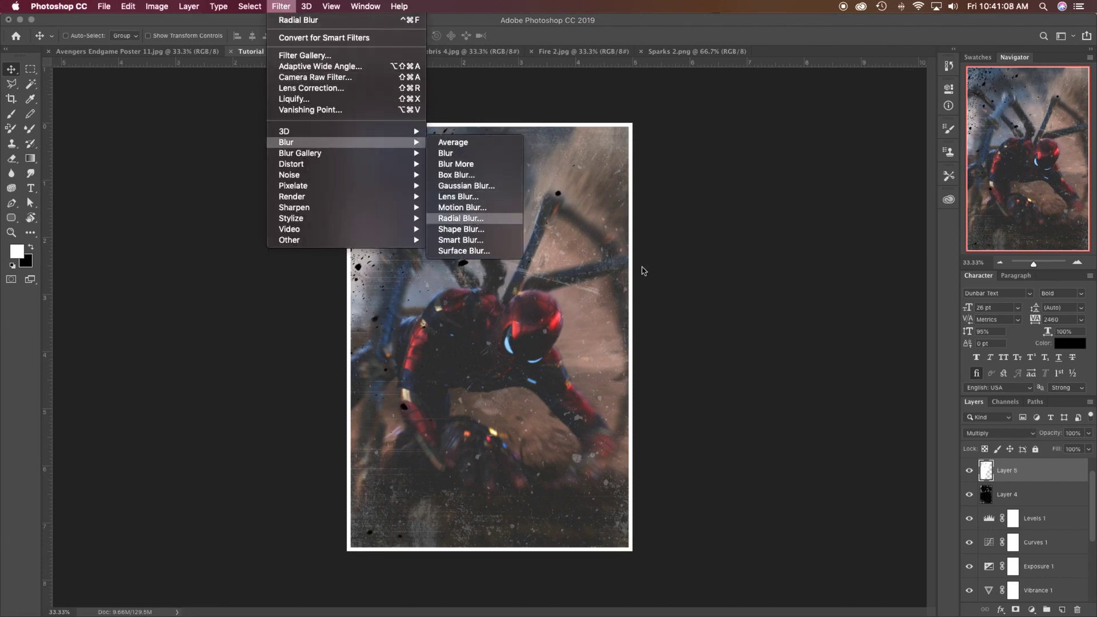
click(486, 247)
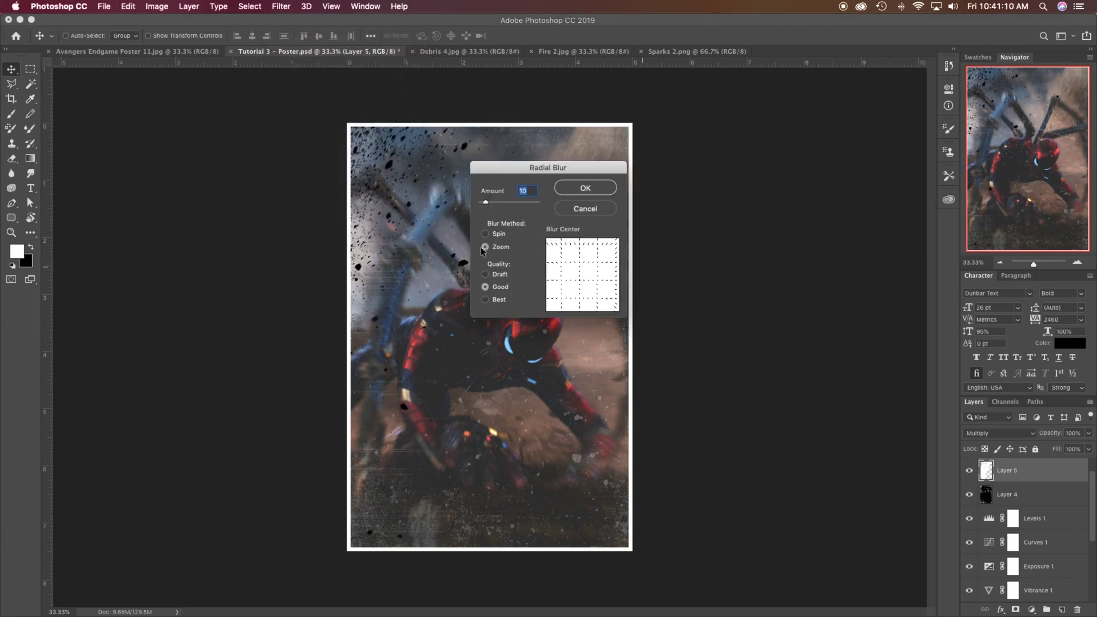
click(487, 202)
click(585, 188)
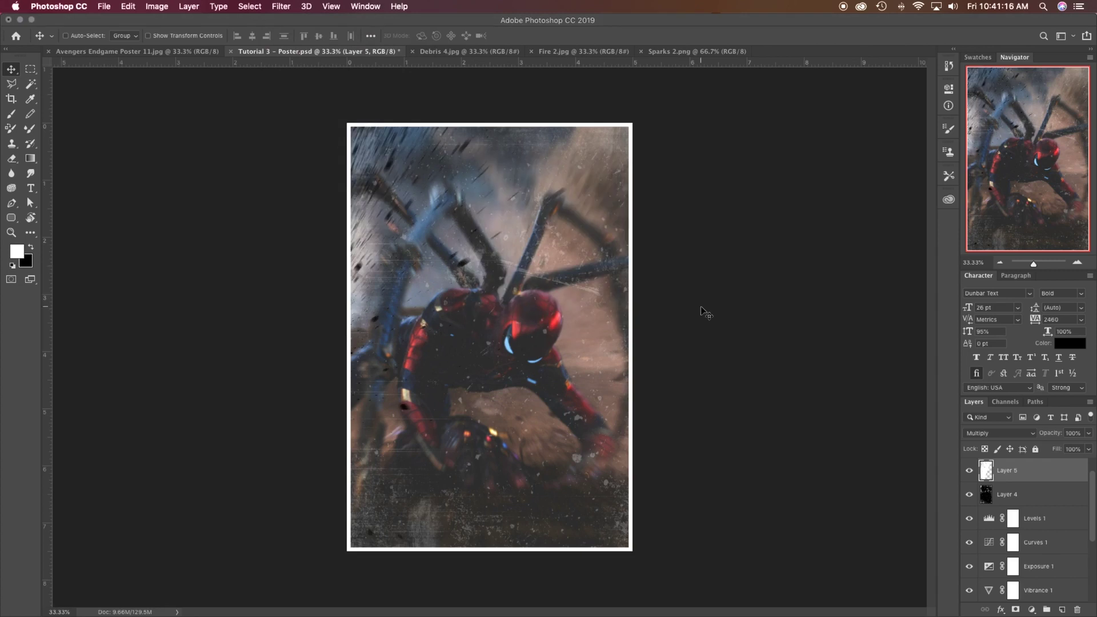
mouse_move(446, 346)
mouse_down()
mouse_move(456, 351)
mouse_move(429, 342)
mouse_up()
mouse_move(1029, 542)
mouse_down()
mouse_move(1030, 553)
mouse_move(1030, 535)
mouse_up()
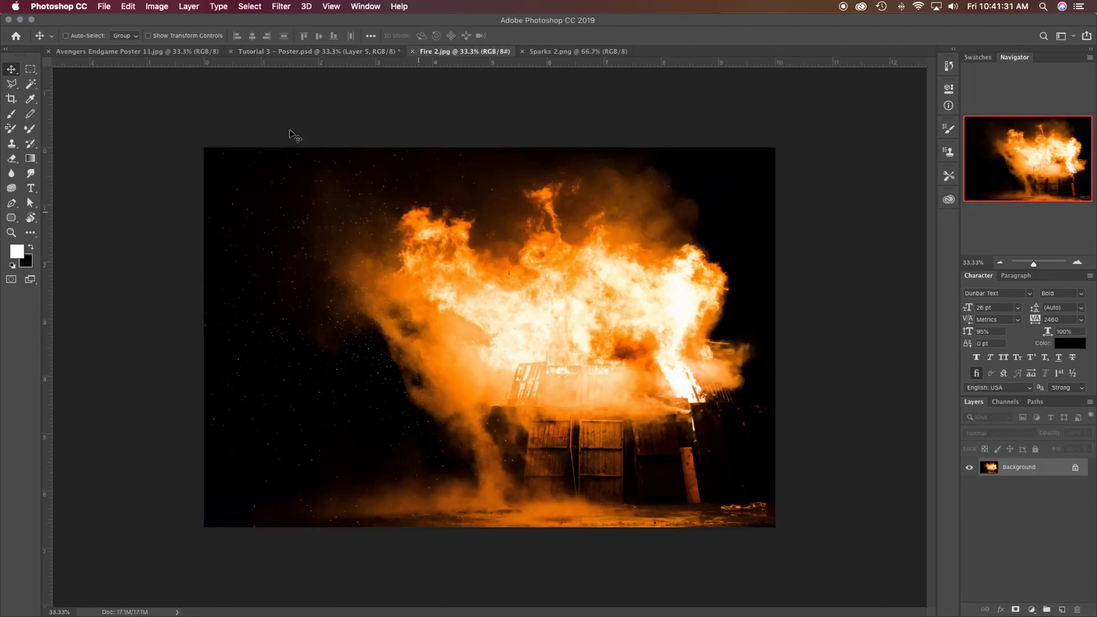
Check the flames in the reference poster and place the Fire 2.jpg image in the poster document as a new layer
click(172, 51)
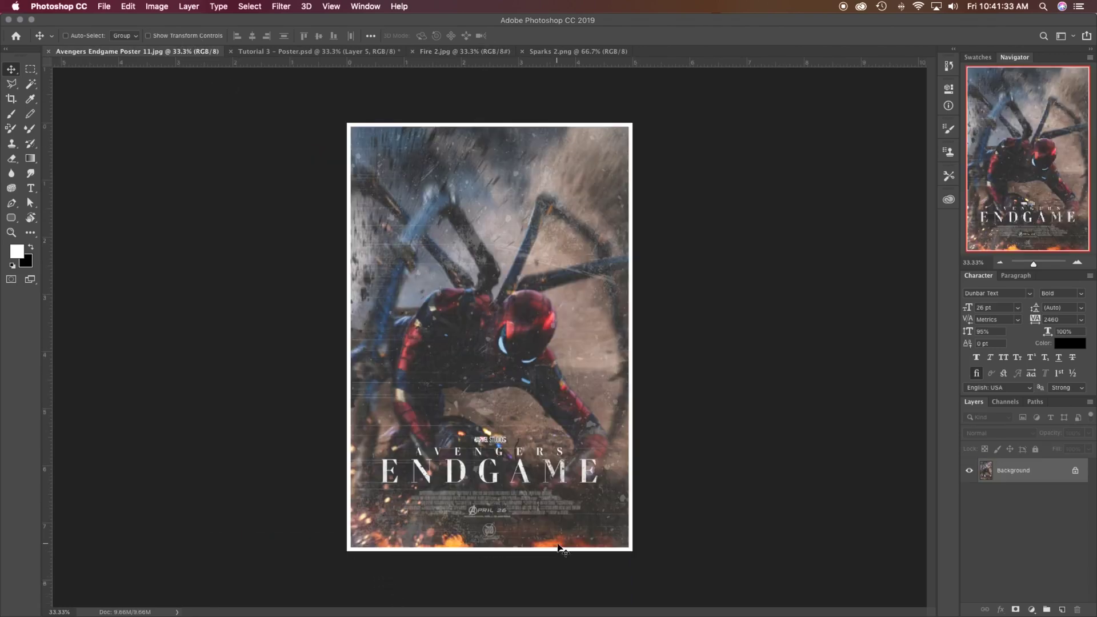
click(432, 50)
click(500, 274)
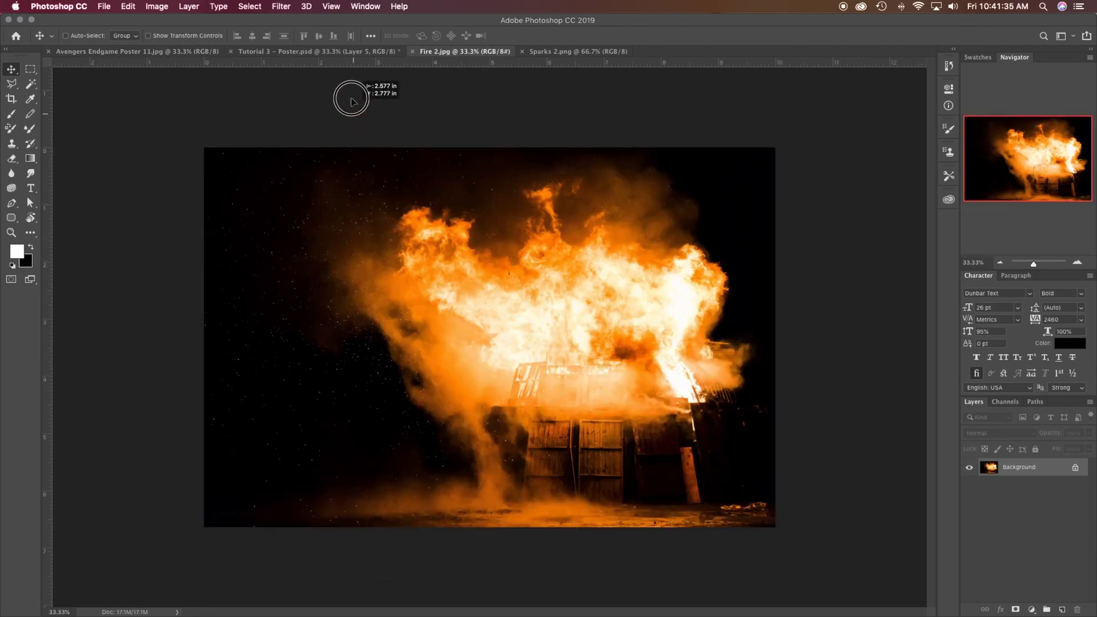
click(343, 52)
drag(543, 446, 543, 441)
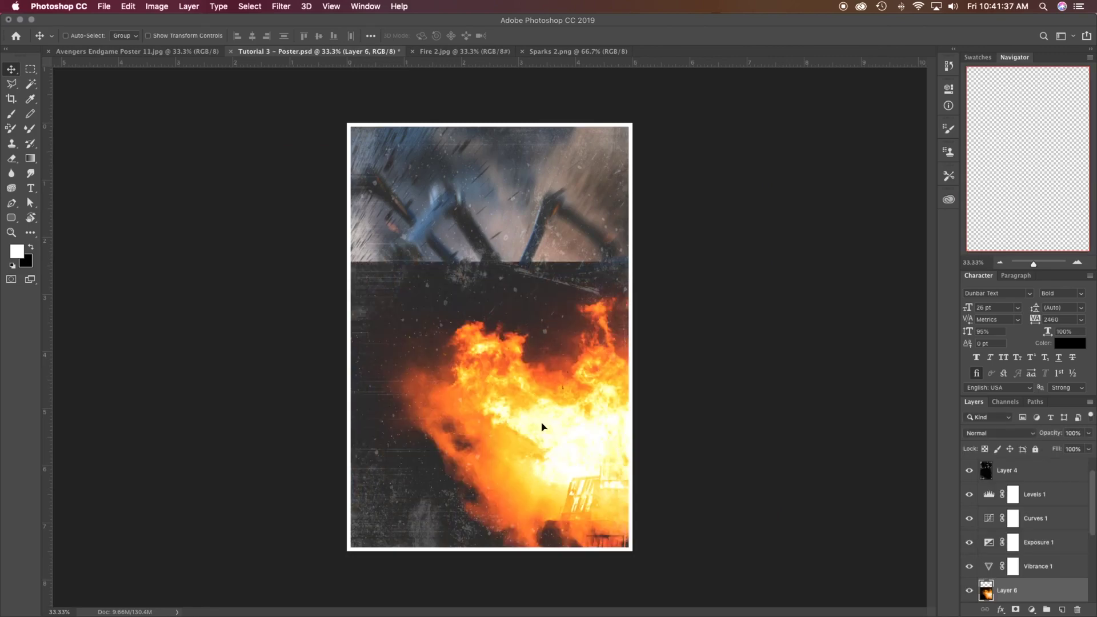
drag(540, 392, 479, 374)
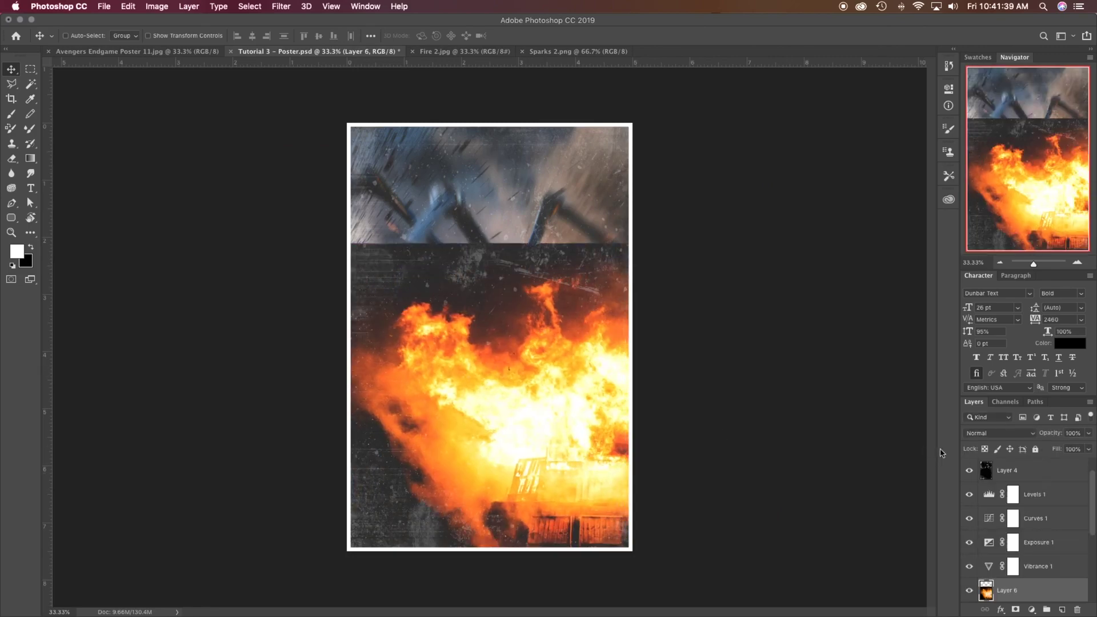
Set the fire layer's blend mode to Screen and position it so only flame tips show along the poster's bottom edge
click(1006, 434)
click(1006, 514)
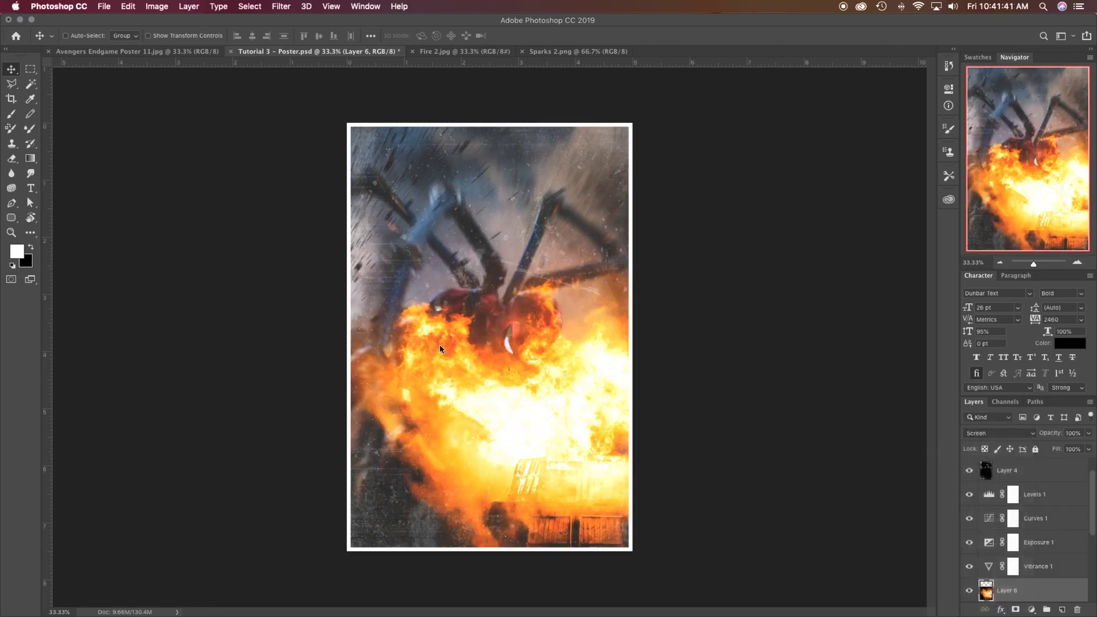
drag(512, 399, 499, 181)
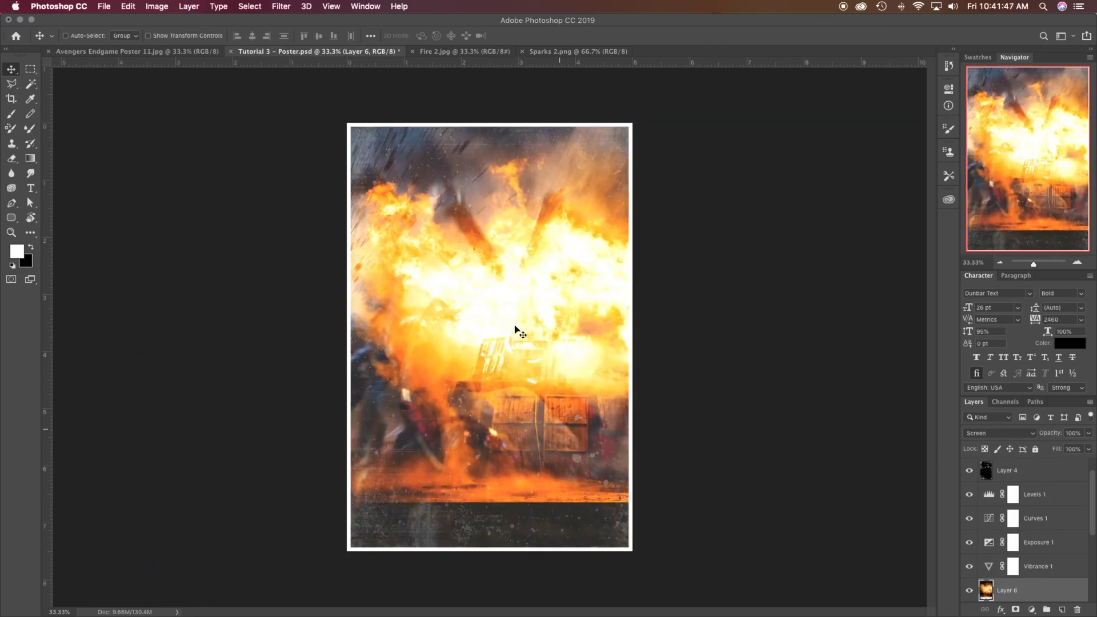
drag(517, 325, 548, 540)
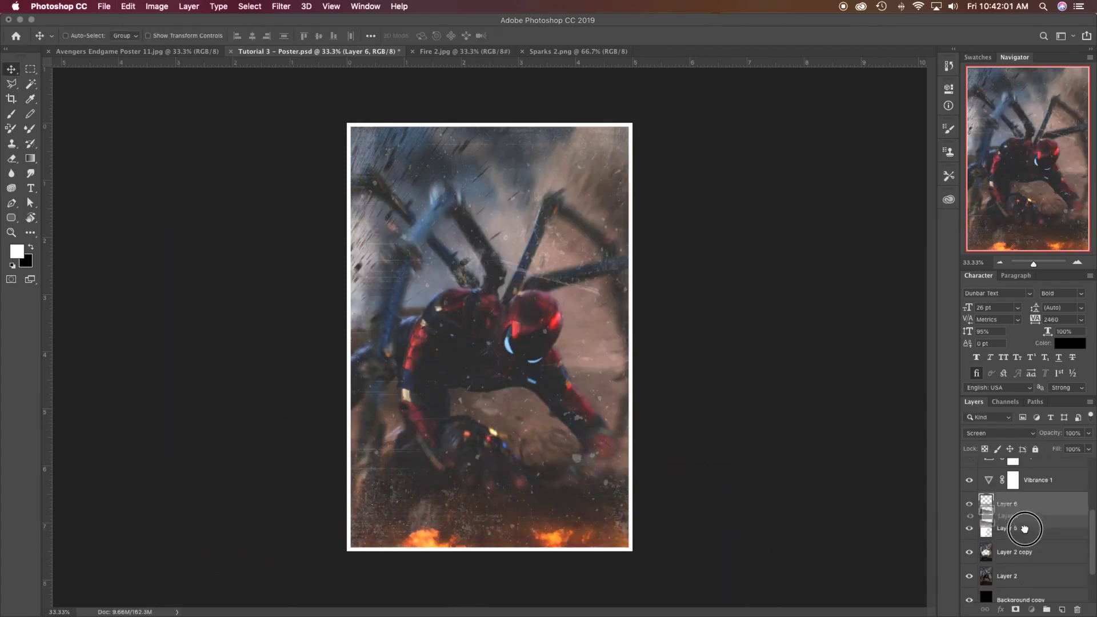
Place the Sparks 2.png image in the poster, blend it with Screen, and position it over the lower-left area
click(577, 51)
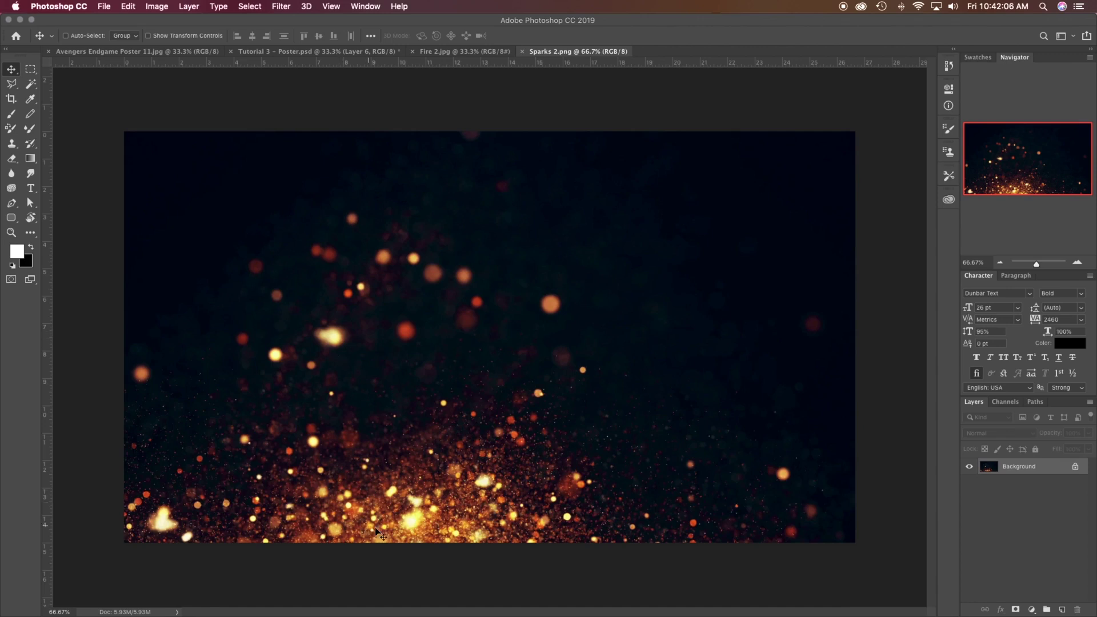
drag(438, 247, 426, 509)
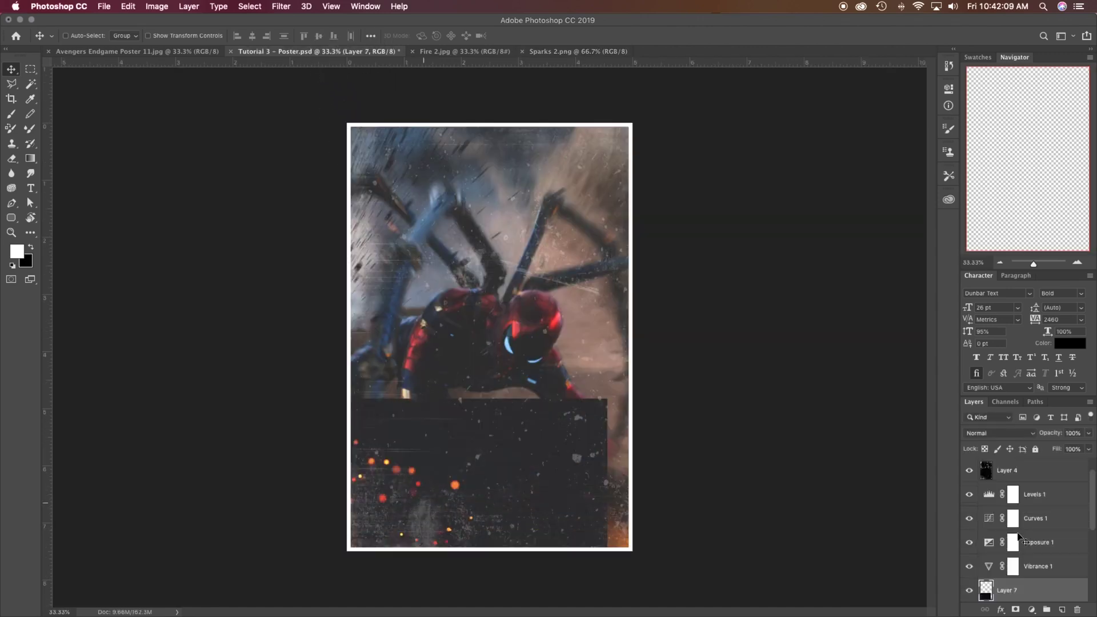
click(1006, 434)
click(999, 520)
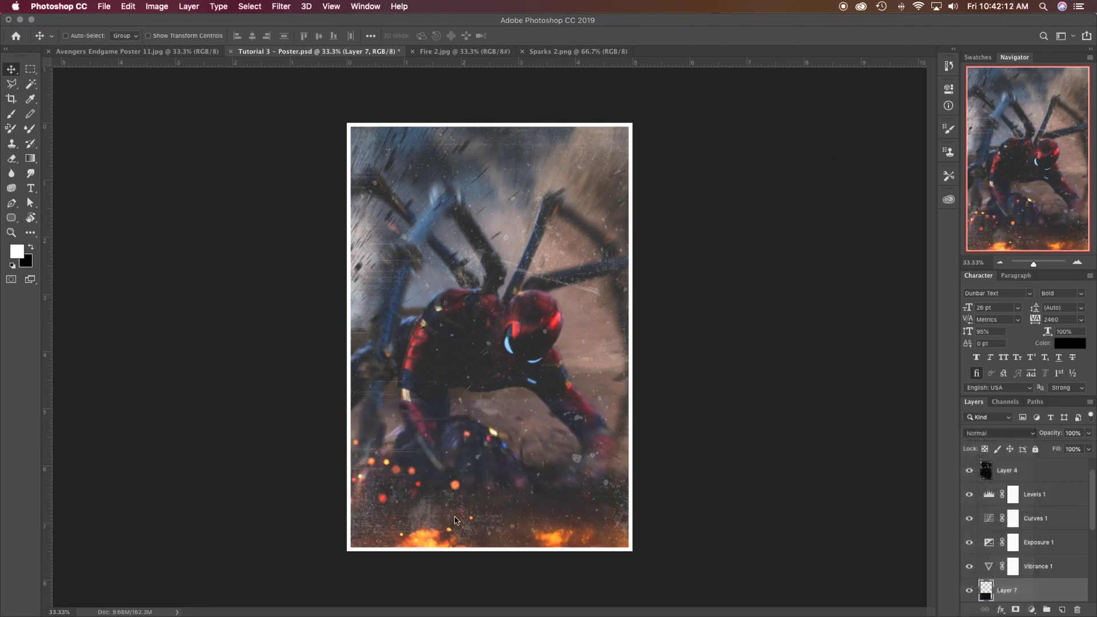
drag(430, 500, 409, 521)
Compare the sparks with the reference poster and shift the sparks layer right and slightly up
click(220, 52)
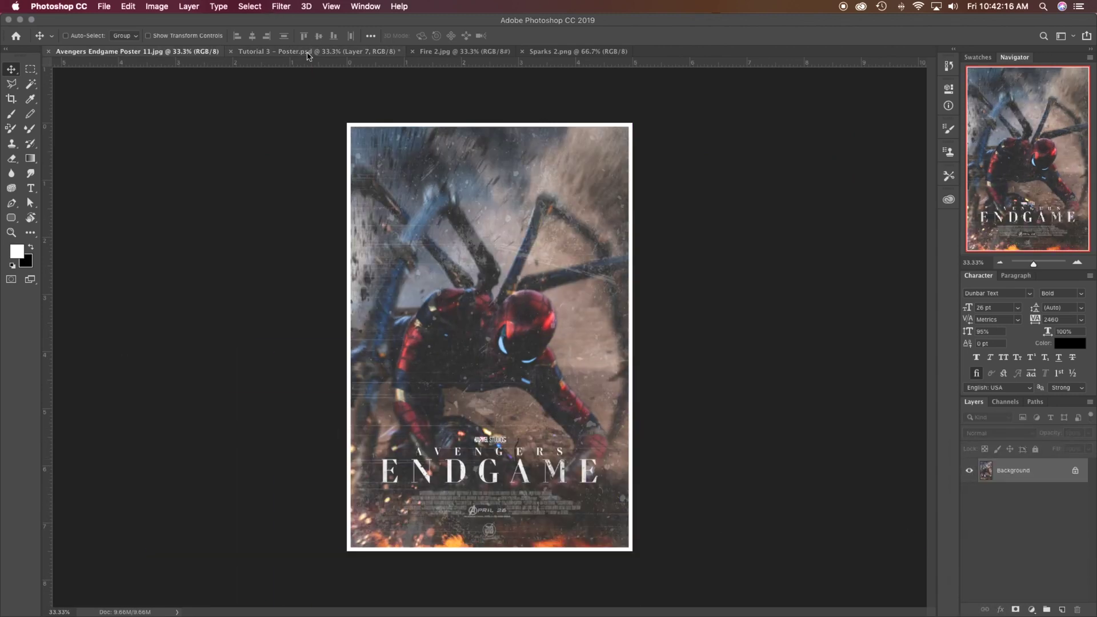
click(307, 52)
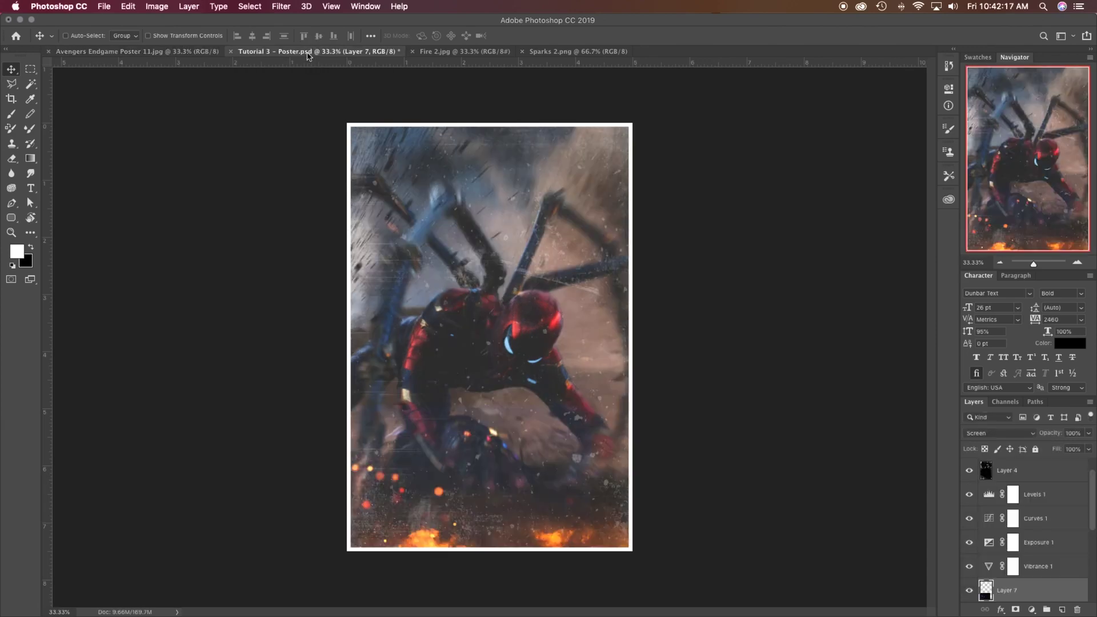
click(183, 52)
click(298, 53)
drag(407, 469, 458, 458)
mouse_move(528, 444)
mouse_down()
mouse_move(530, 459)
mouse_move(527, 444)
mouse_up()
Darken the sparks layer with Curves, erase along its left edge with a soft 250 px eraser, and lower the sparks
key(super+m)
drag(814, 320, 816, 337)
key(Return)
key(e)
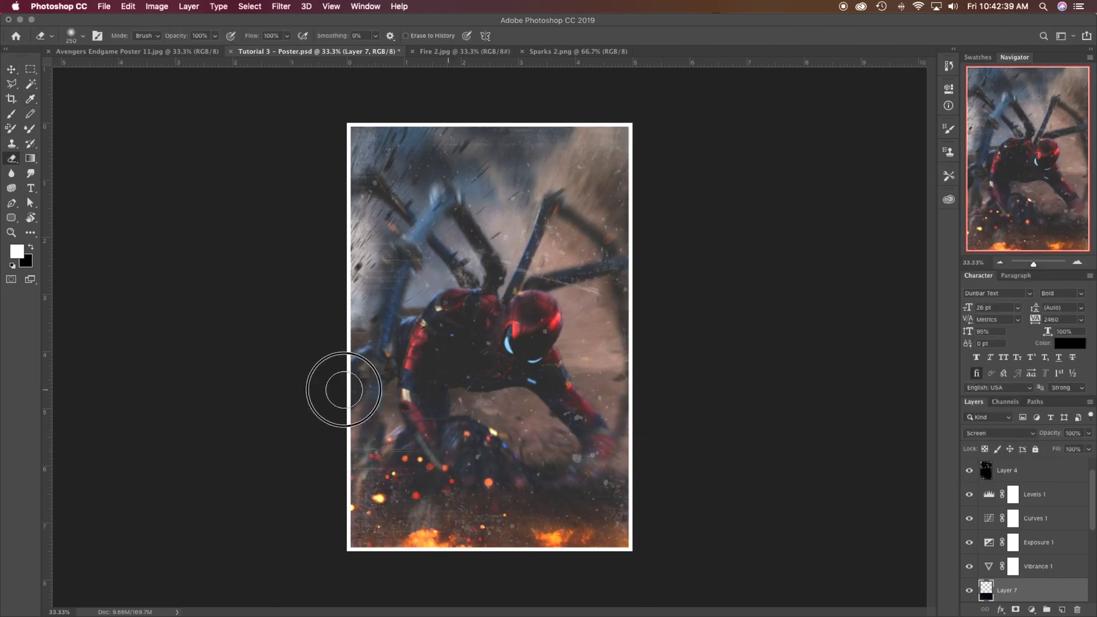
drag(343, 390, 379, 400)
key(v)
drag(481, 457, 479, 498)
Close the Fire 2.jpg and Sparks 2.png source images
click(437, 52)
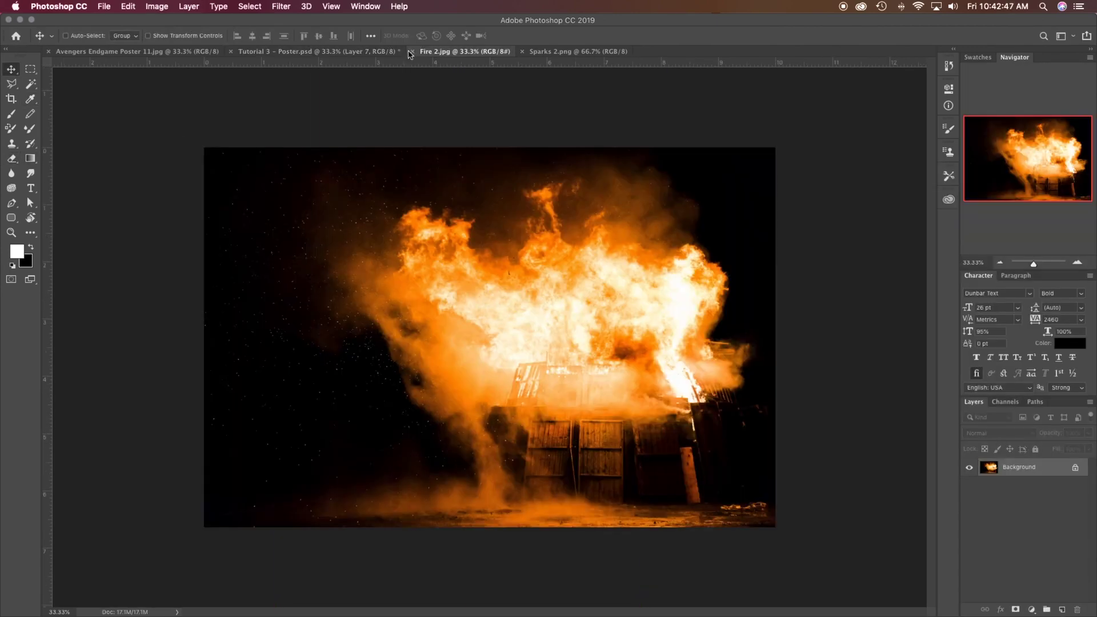
click(411, 52)
click(412, 51)
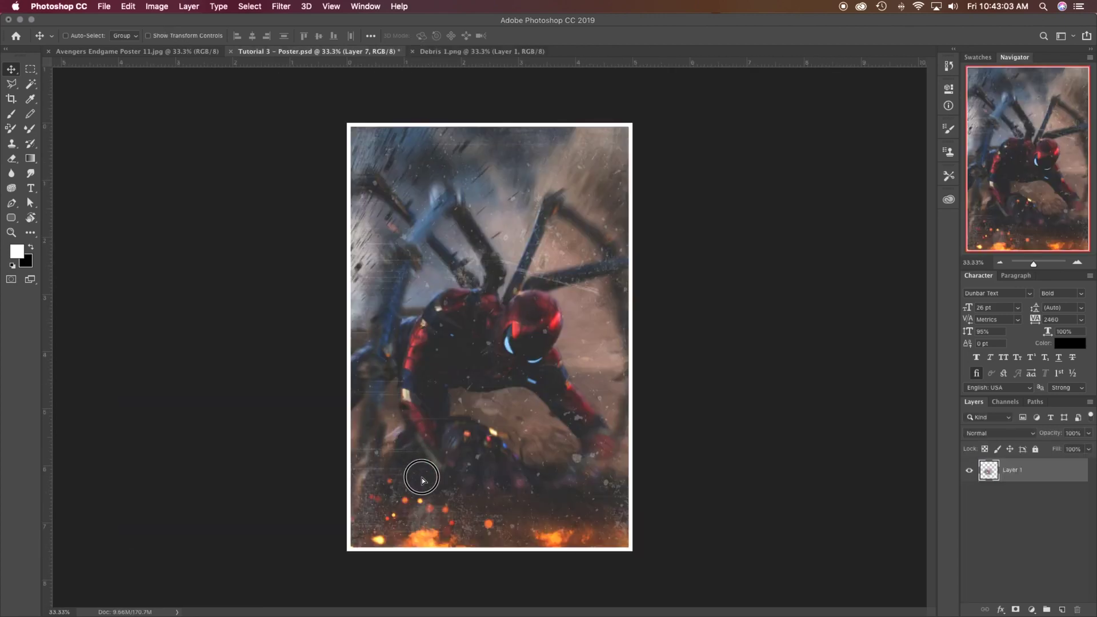
Place the Debris 1.png embers in the poster's lower-left corner, set their blend mode to Screen, and adjust their position
drag(416, 473, 348, 549)
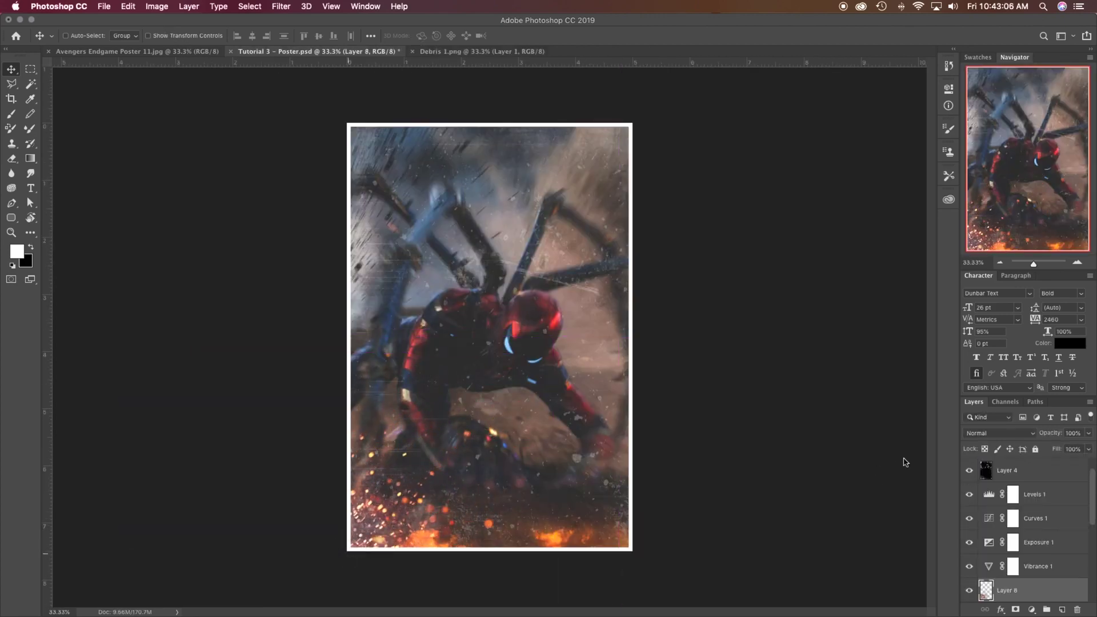
click(980, 438)
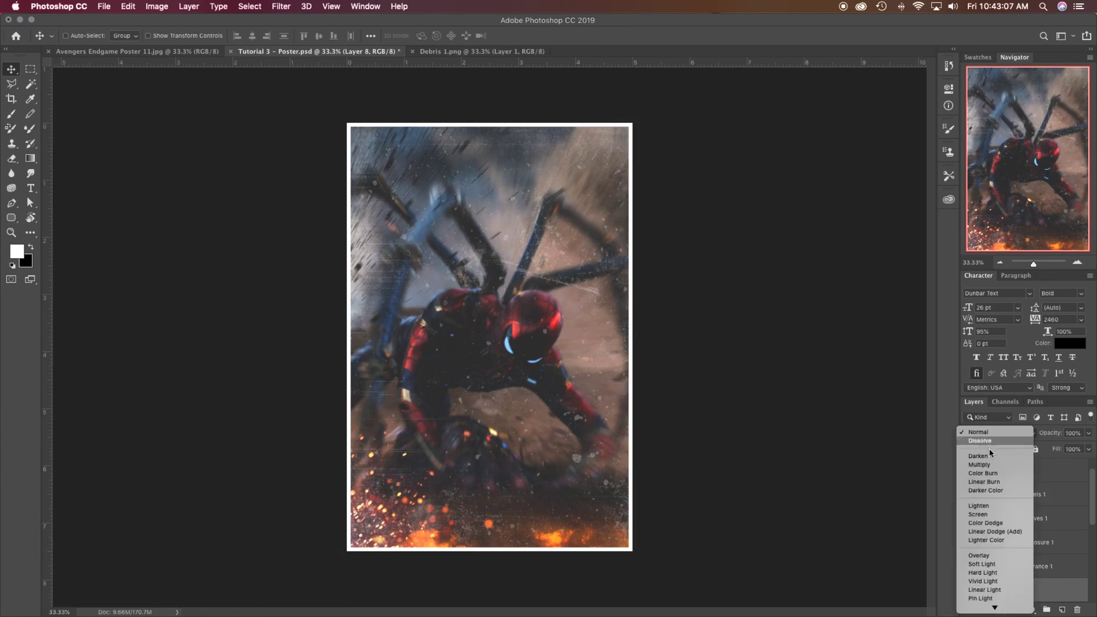
click(1010, 514)
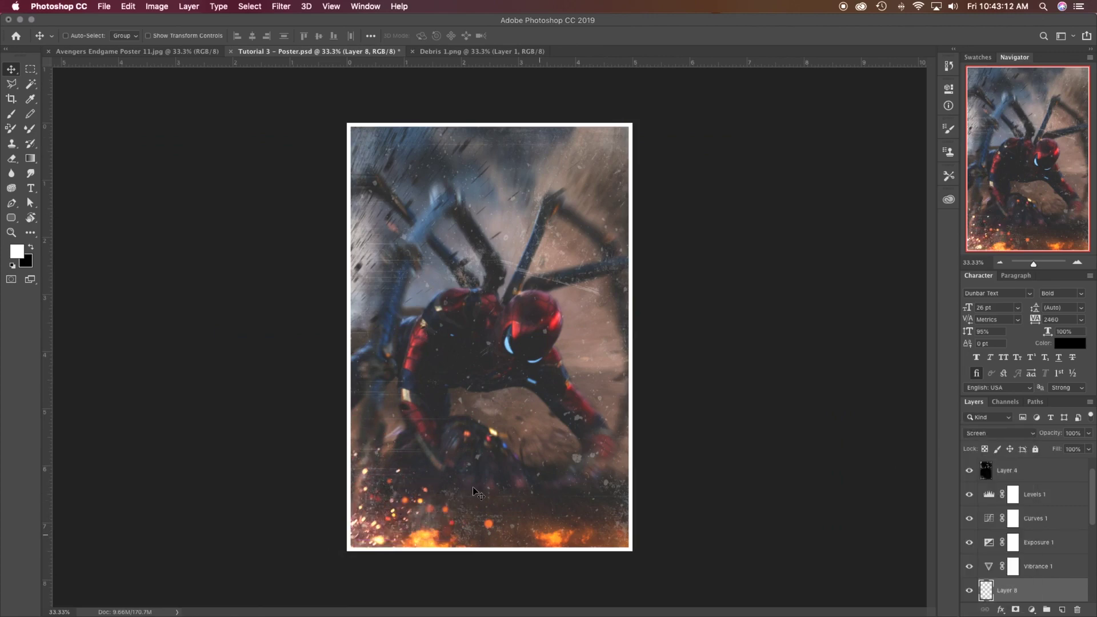
drag(451, 503, 421, 516)
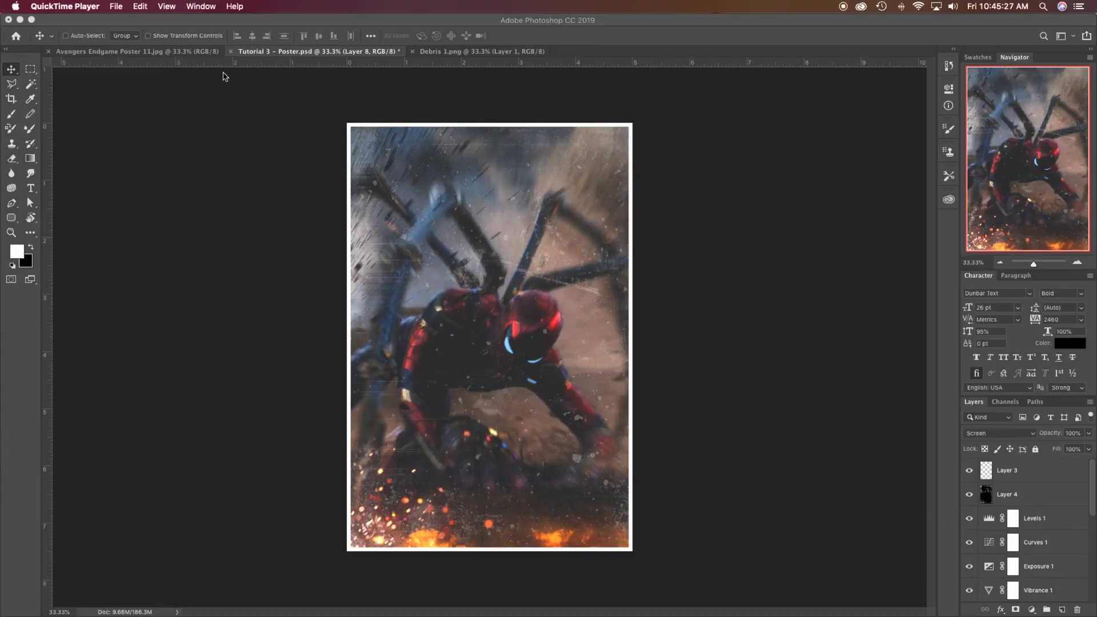
Compare the poster with the Avengers Endgame reference and close the Debris 1.png source image
click(200, 55)
click(199, 52)
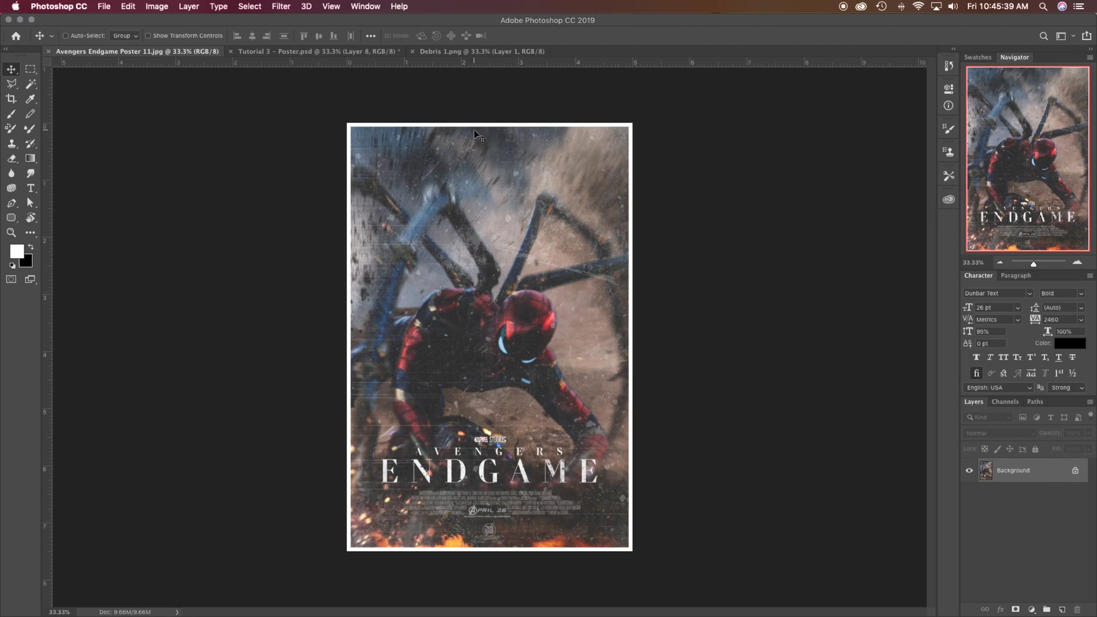
click(412, 52)
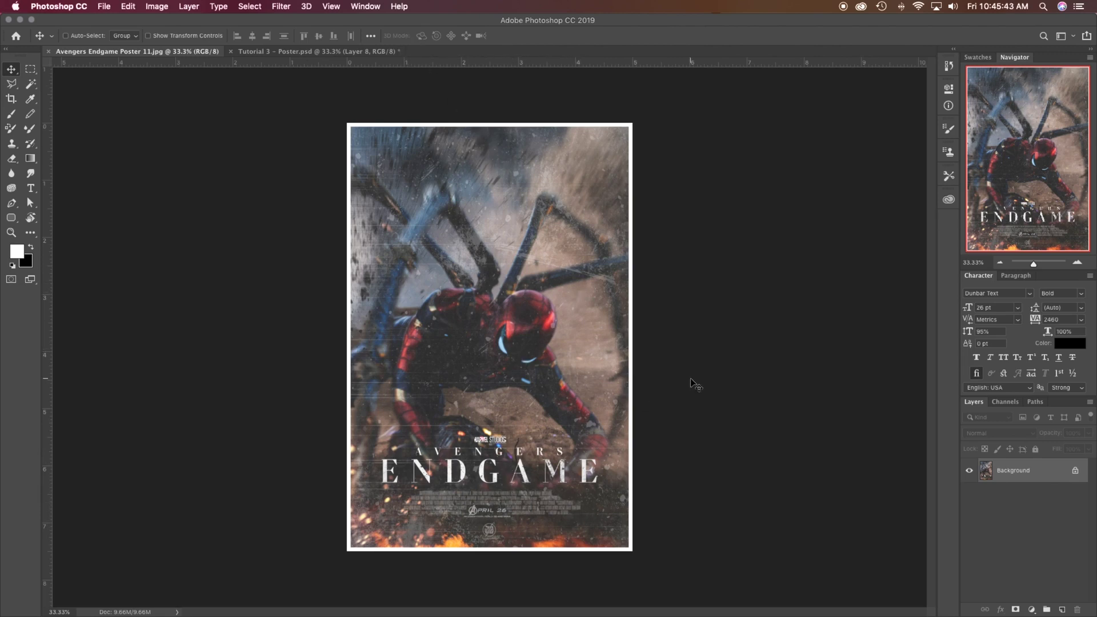
click(367, 53)
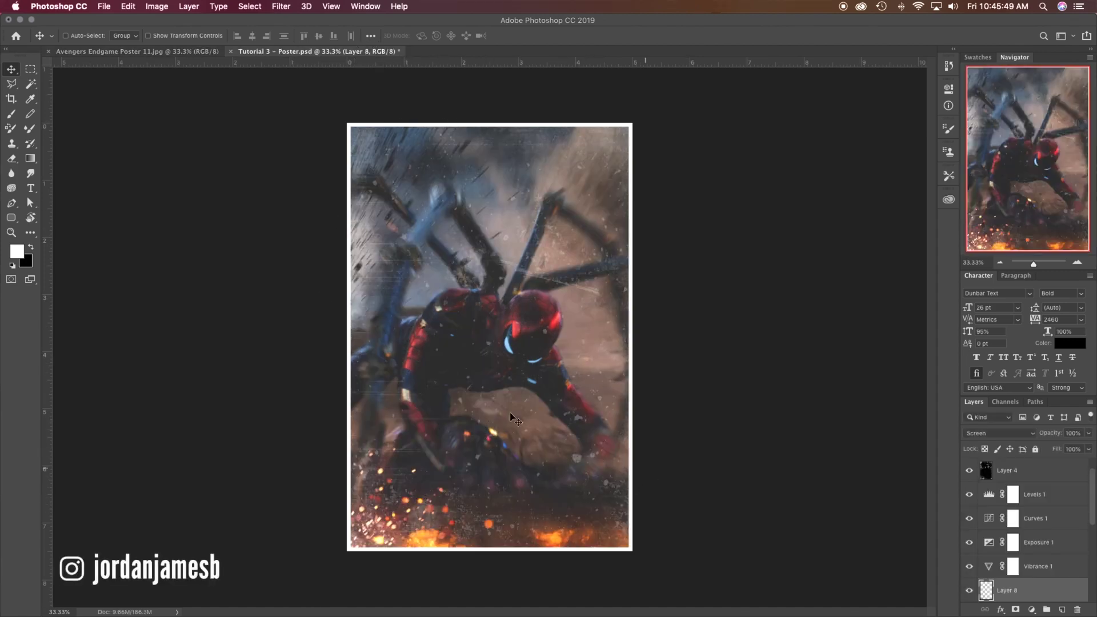
click(130, 53)
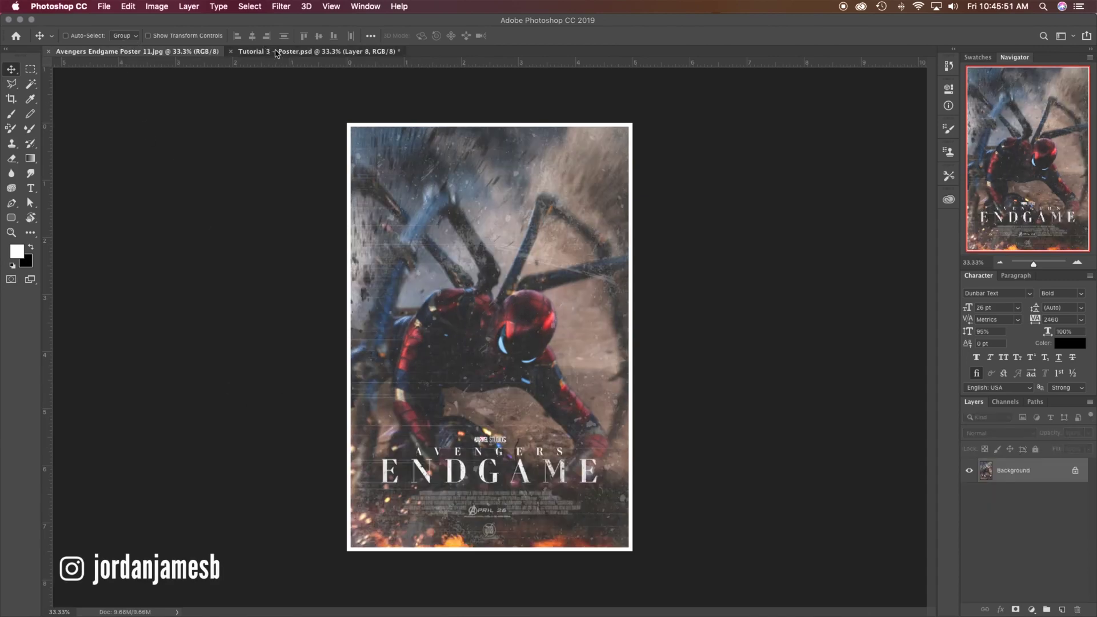
click(278, 53)
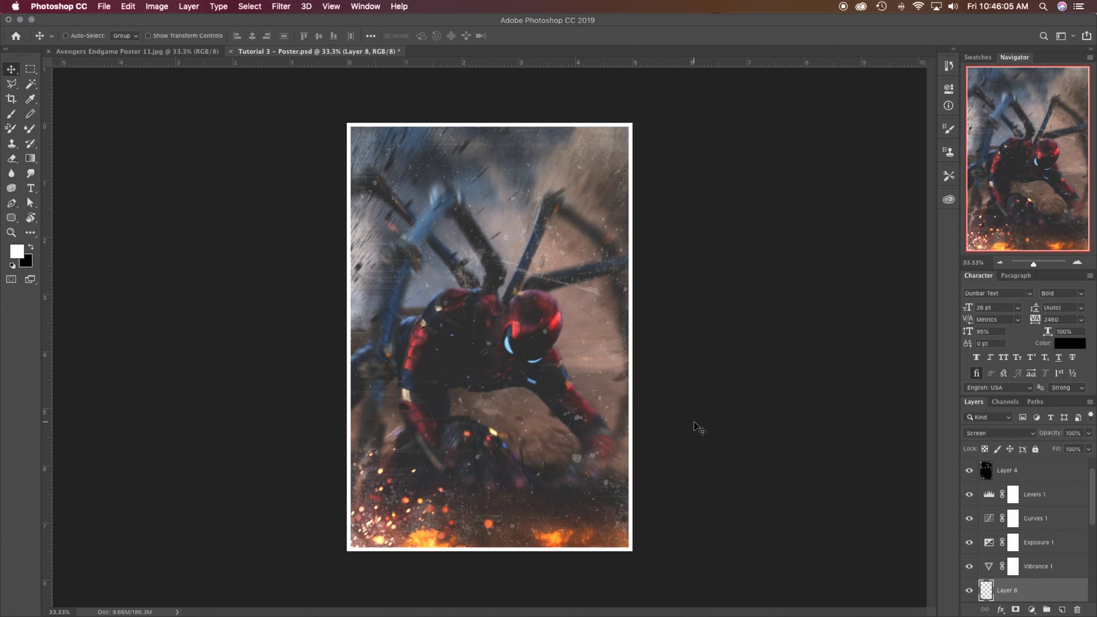
Save the poster document, review its full layer stack, and return to the reference poster
key(super+s)
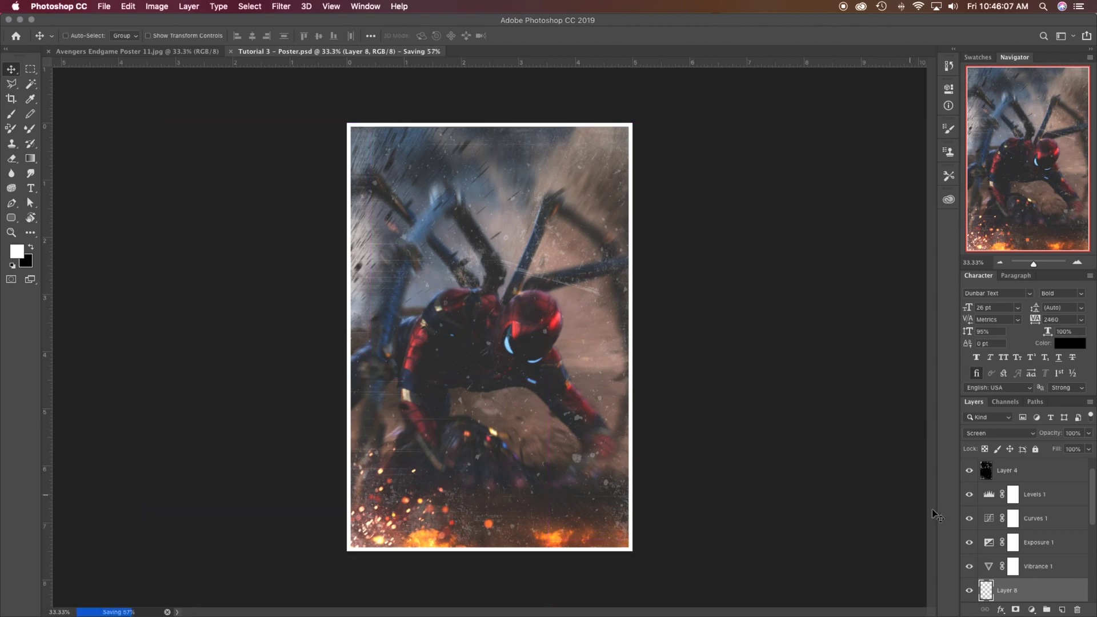
scroll(1006, 545, down, 5)
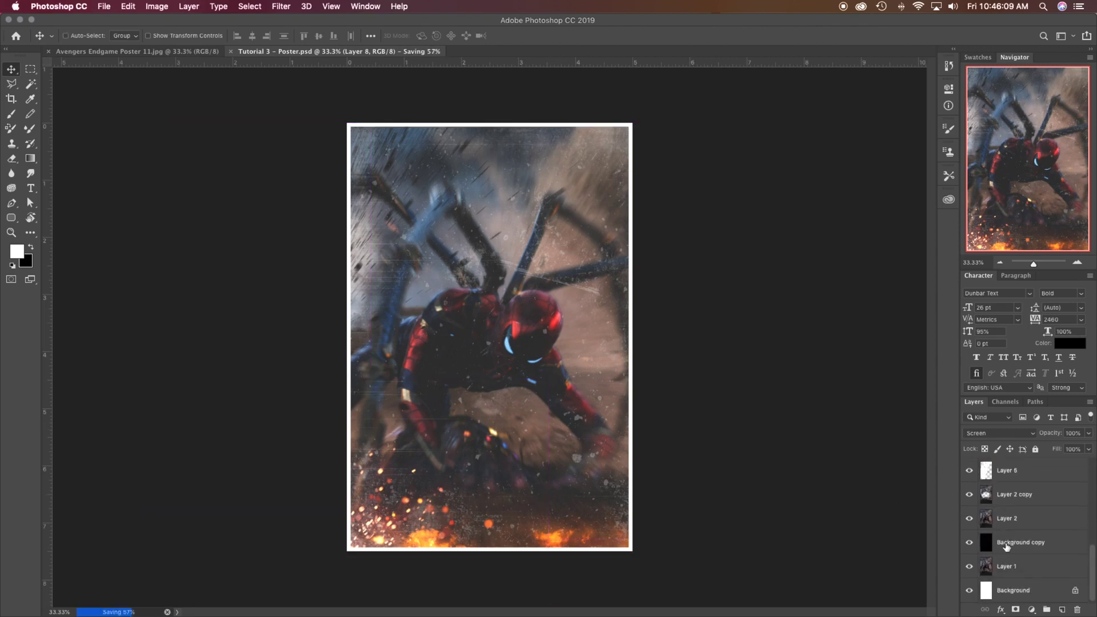
scroll(1006, 546, up, 5)
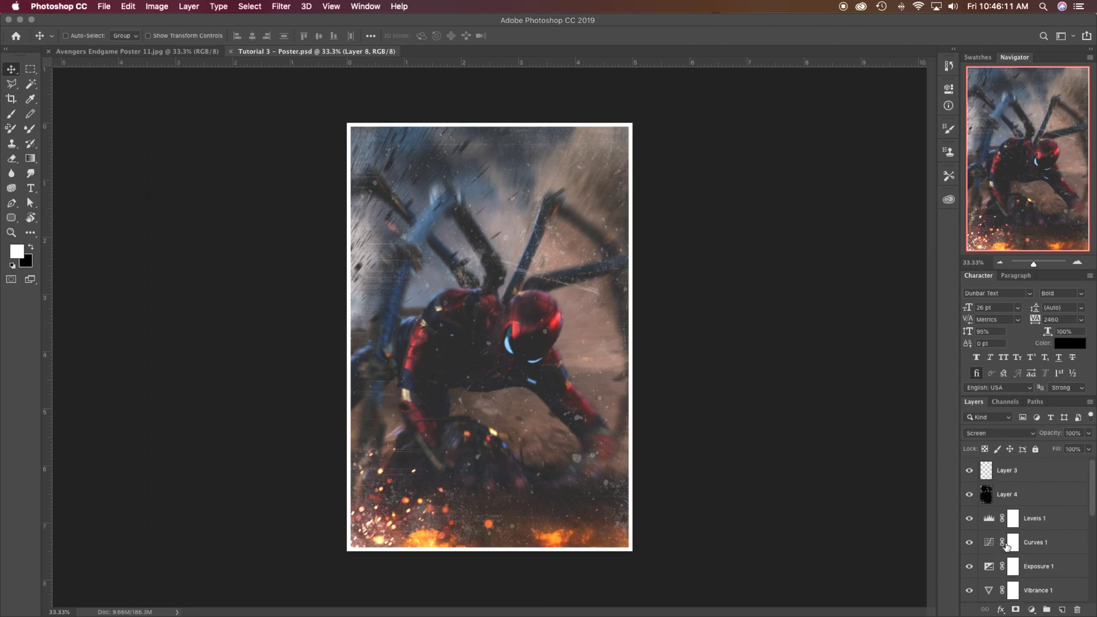
scroll(1007, 546, down, 3)
scroll(1048, 543, up, 3)
click(117, 55)
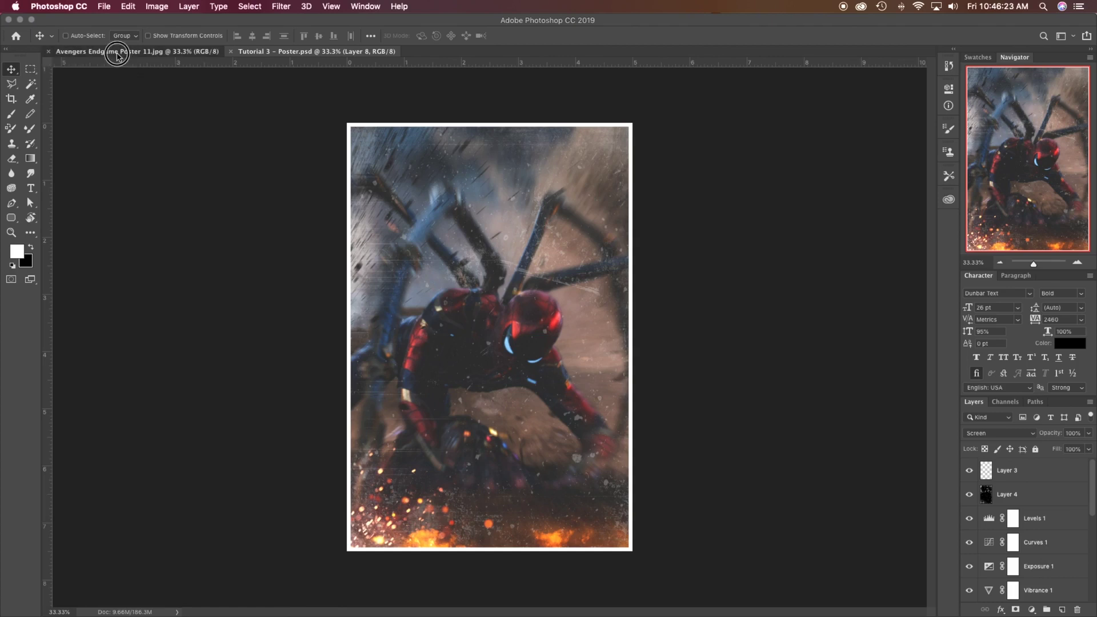